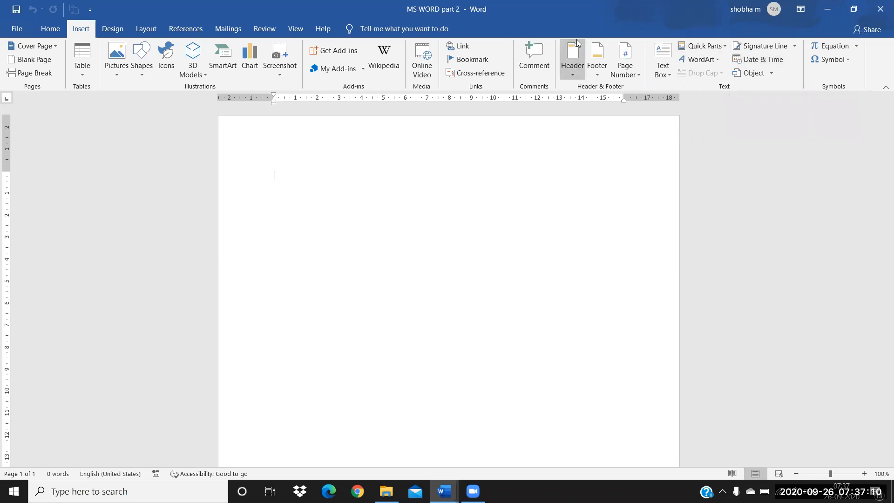
left_click(48, 28)
left_click(81, 29)
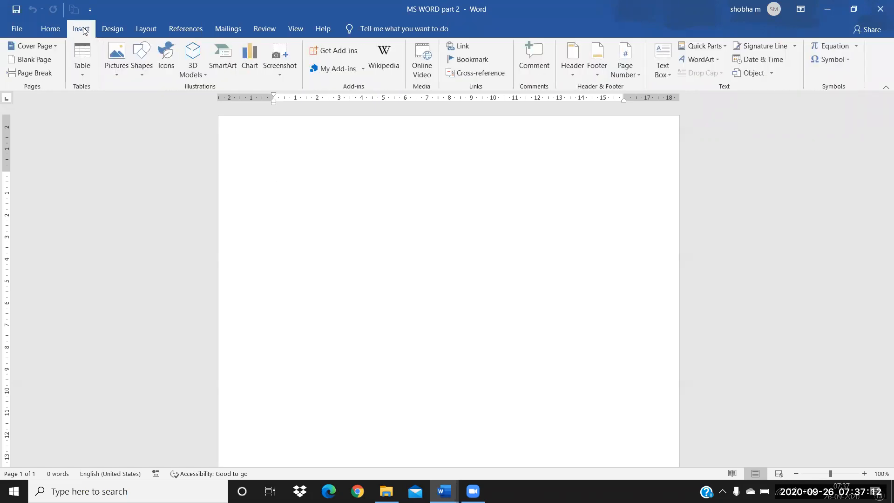
left_click(122, 33)
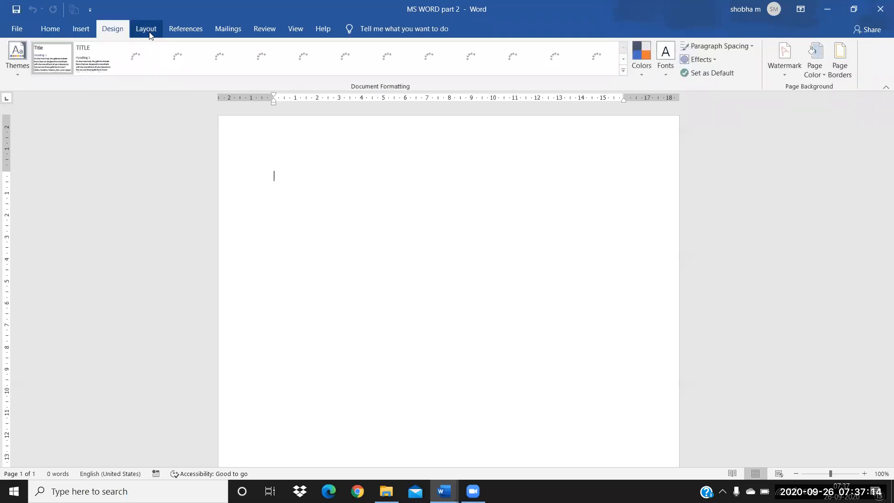
left_click(147, 31)
left_click(187, 31)
left_click(228, 30)
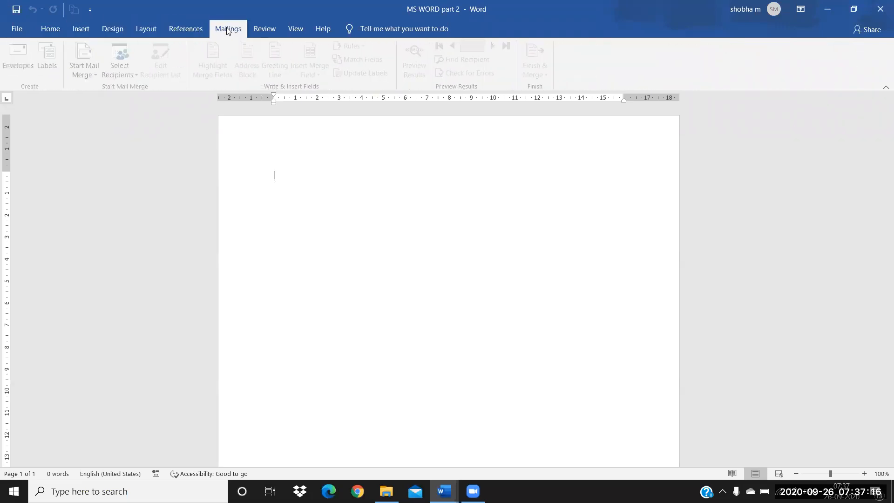
left_click(271, 34)
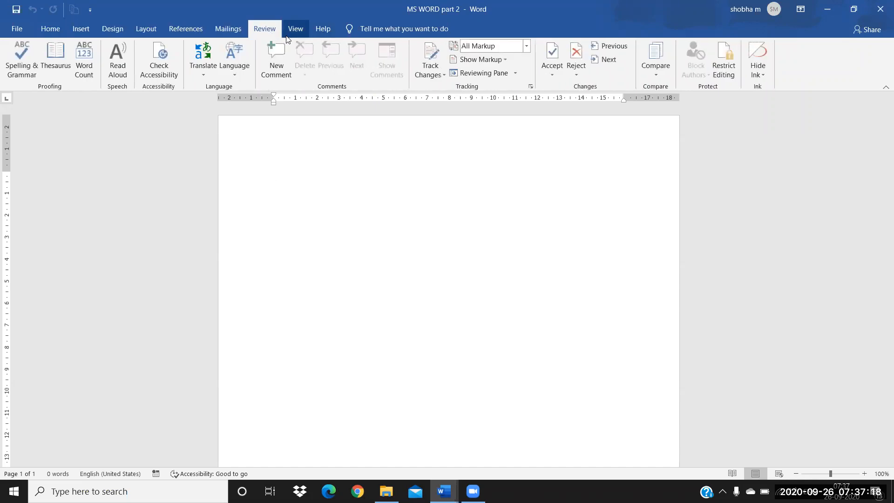
left_click(291, 31)
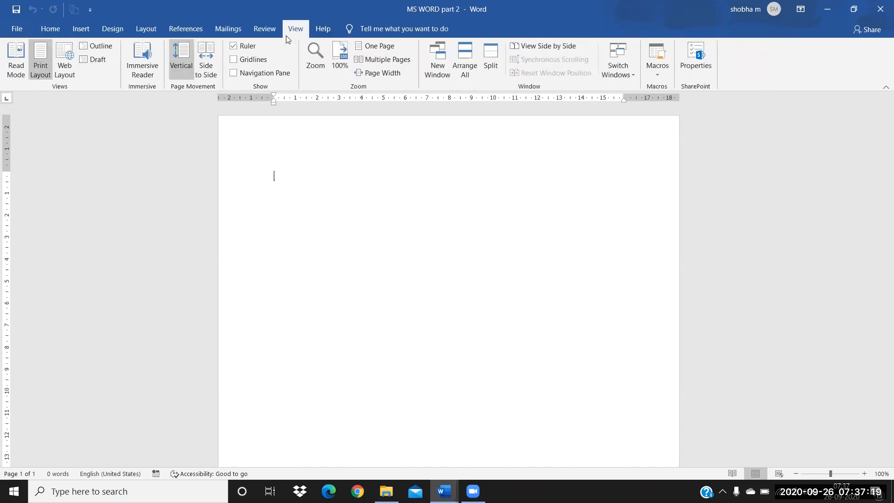
left_click(51, 30)
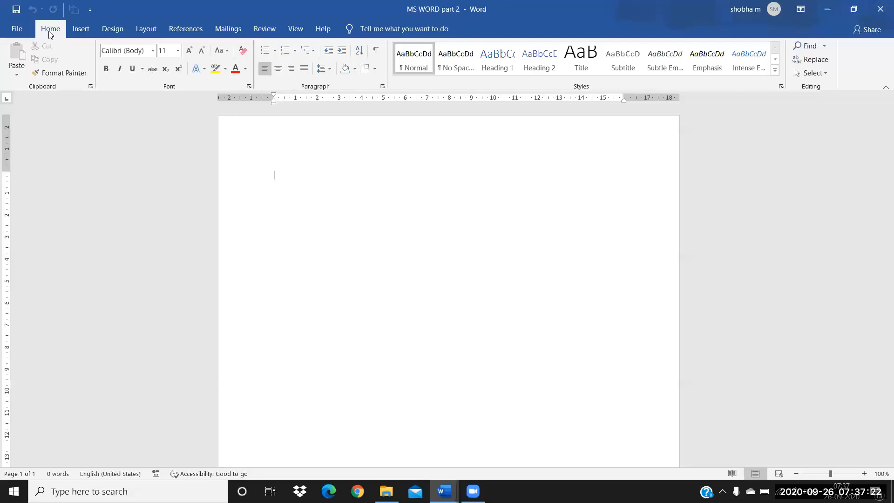
Insert a table with 4 columns and 7 rows into the blank document
left_click(91, 28)
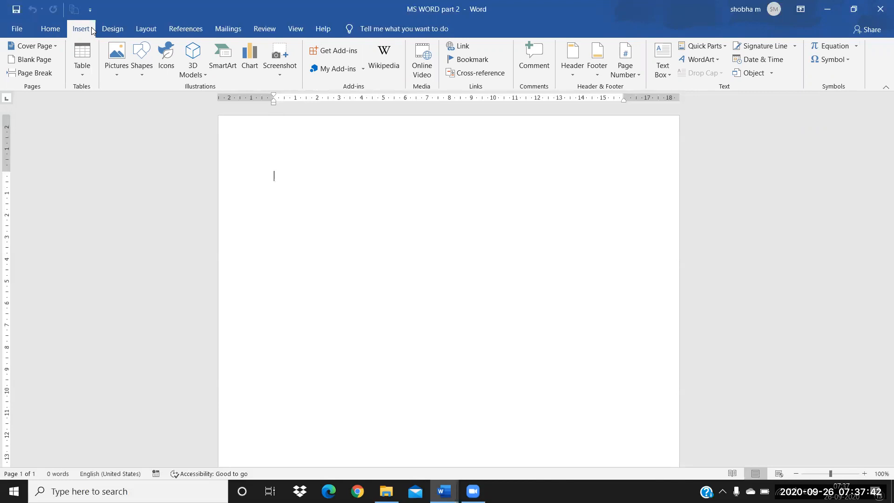
left_click(78, 76)
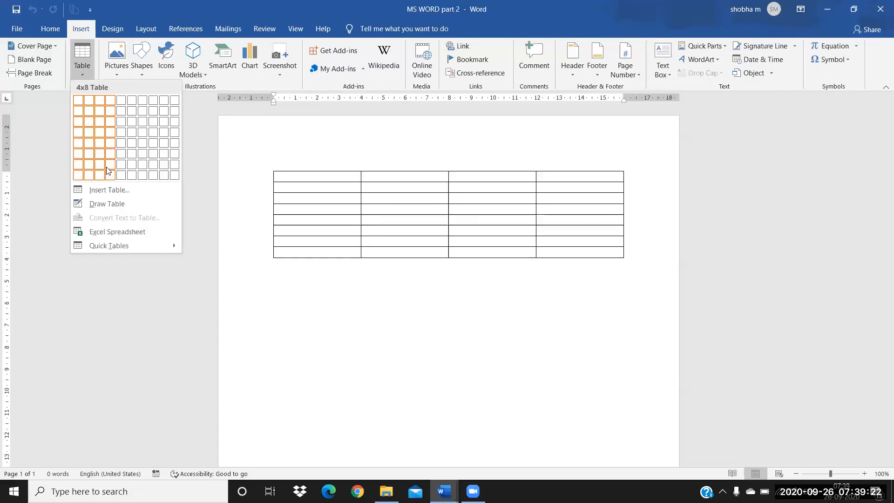
left_click(109, 165)
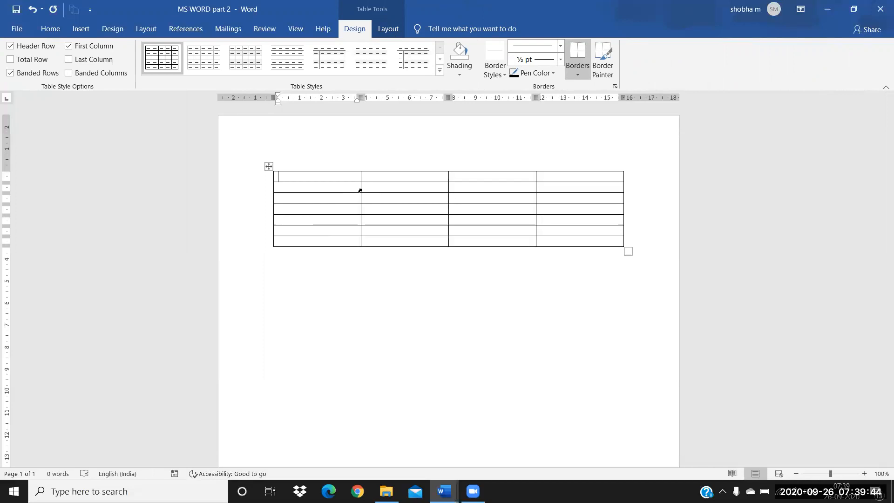
left_click(84, 29)
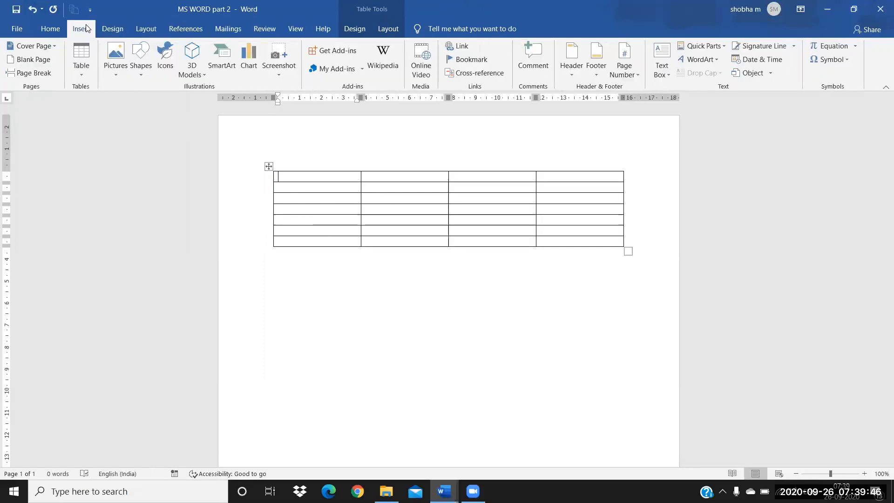
left_click(78, 77)
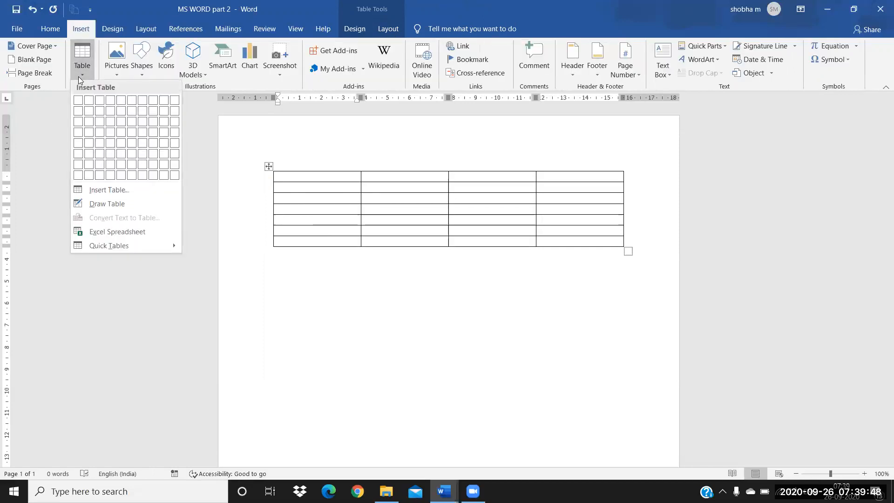
left_click(98, 189)
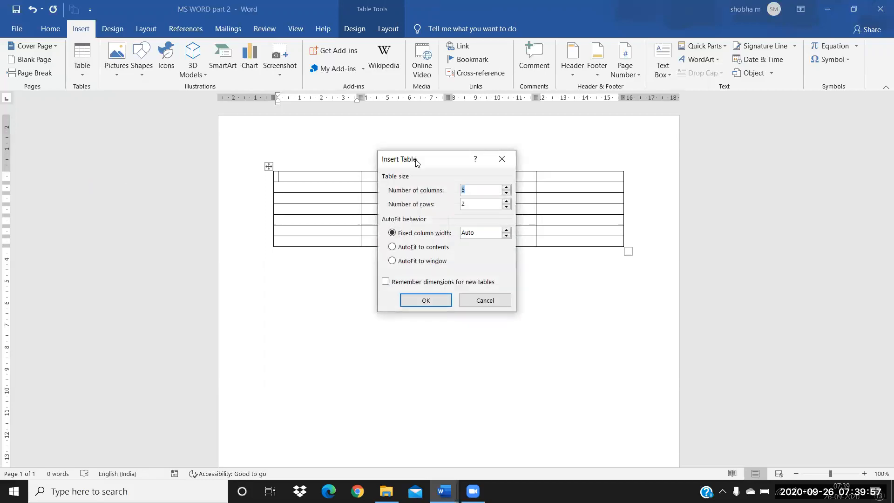
left_click(475, 204)
left_click(502, 159)
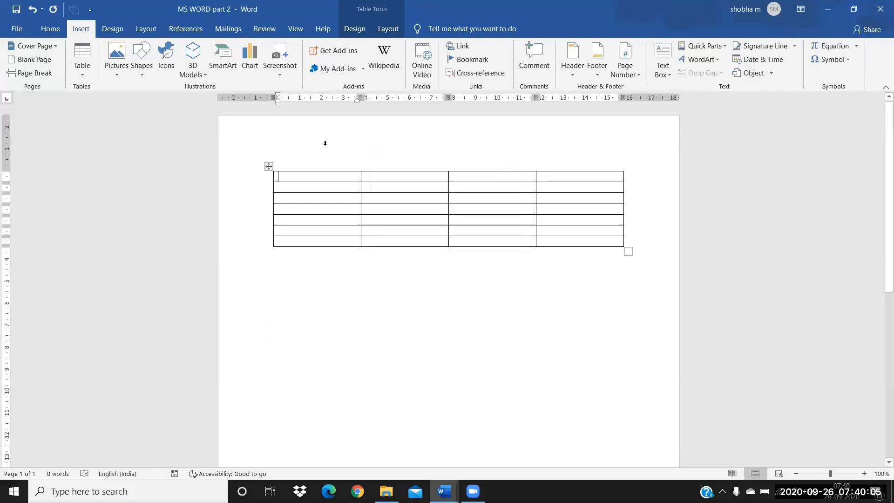
Delete the entire 4-column table from the page
left_click(269, 166)
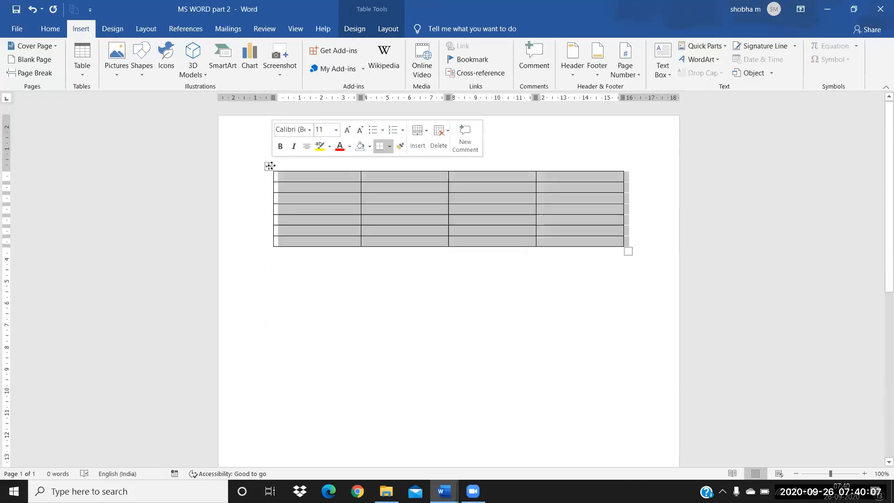
left_click(388, 29)
left_click(176, 65)
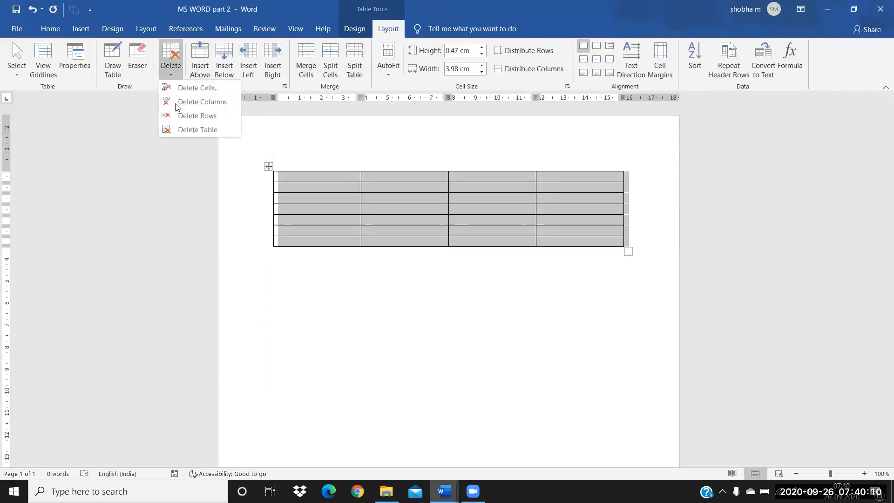
left_click(184, 132)
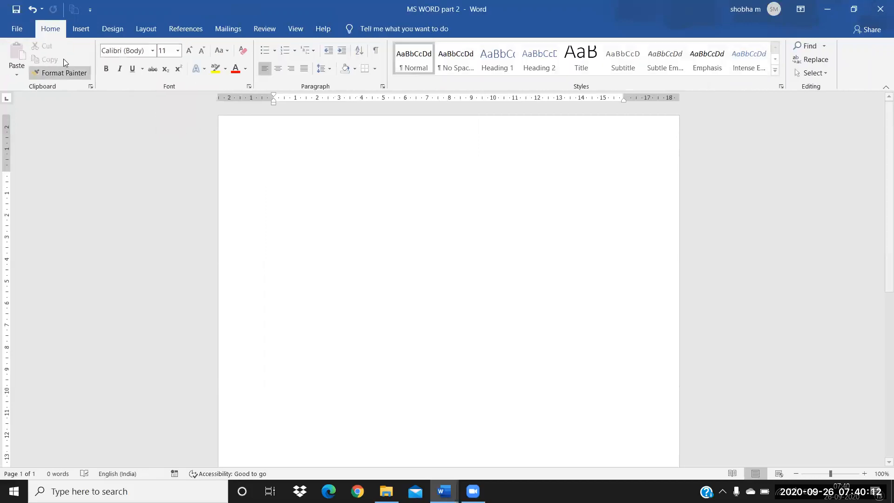
Insert a table with 10 columns and 6 rows into the document
left_click(89, 25)
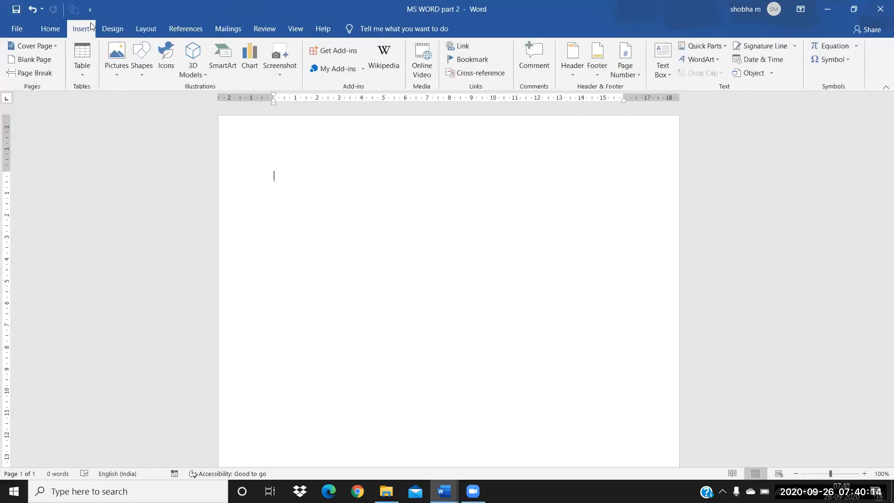
left_click(82, 63)
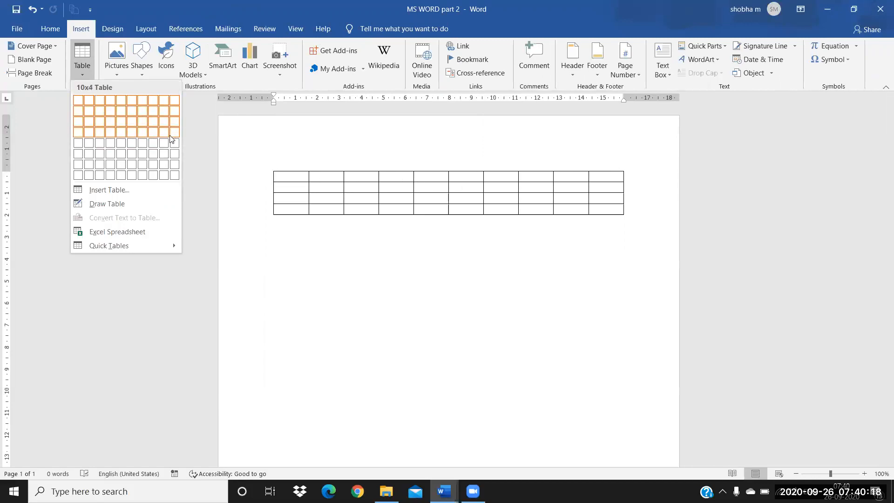
left_click(170, 157)
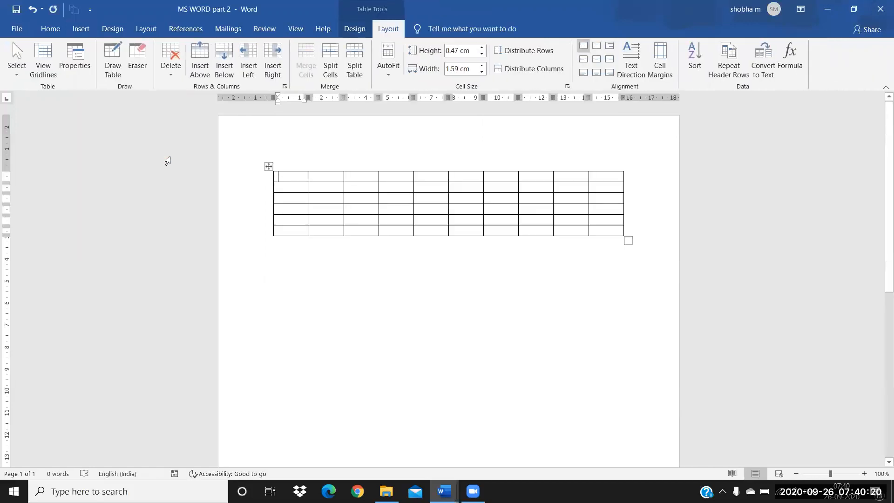
Delete the entire 10-column table from the page
left_click(268, 166)
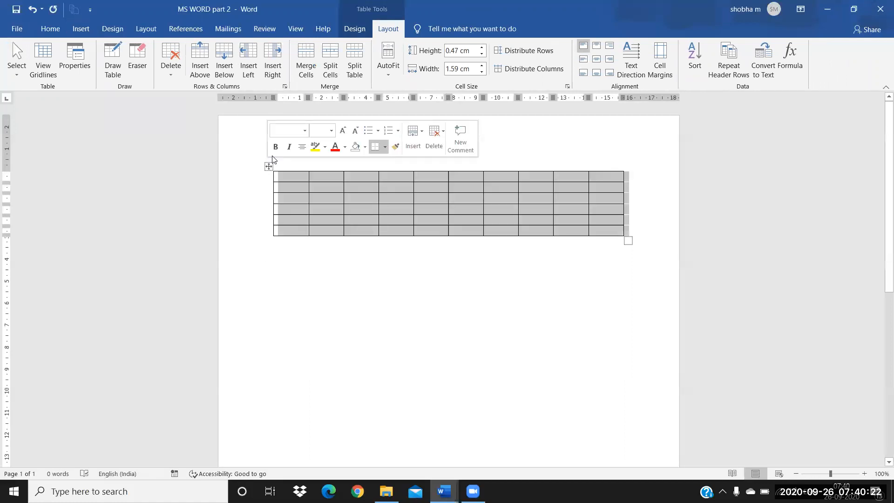
left_click(170, 65)
left_click(186, 131)
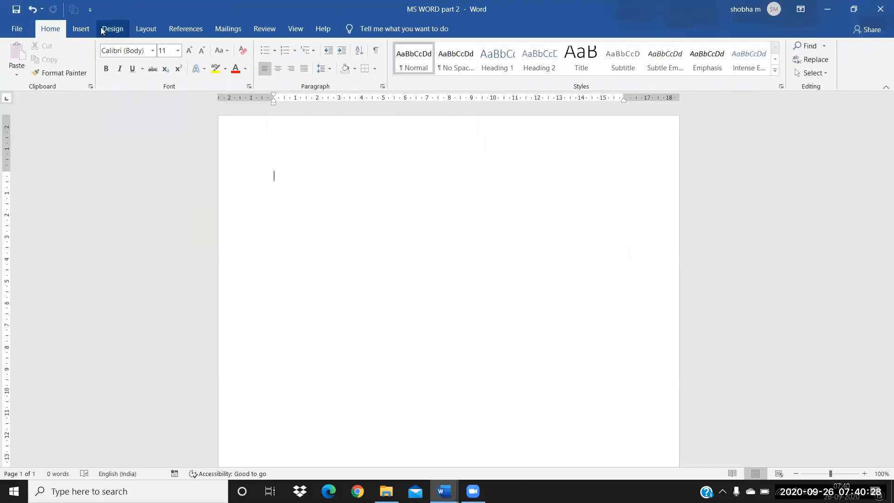
Insert a table by specifying its size as 4 columns and 5 rows
left_click(82, 29)
left_click(82, 60)
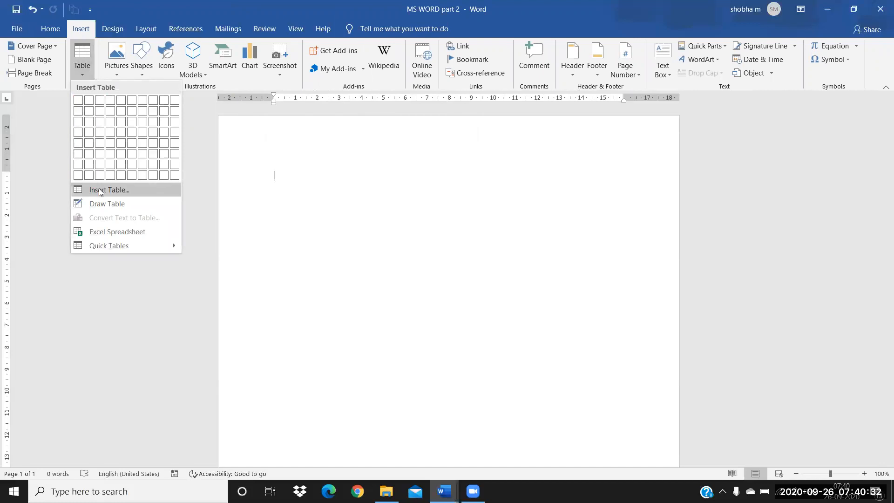
left_click(98, 189)
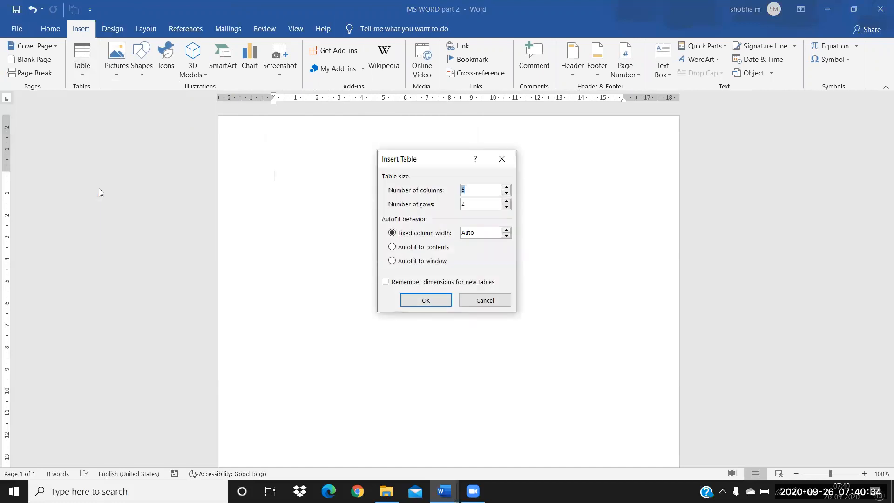
key("BackSpace")
type("4")
left_click(473, 204)
key("BackSpace")
type("5")
left_click(411, 301)
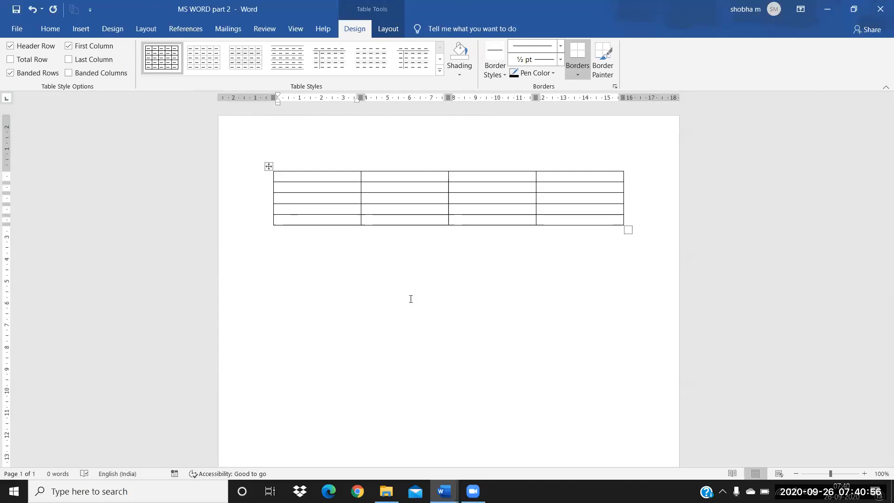
Enter "NAME OF THE ITEAM" as the heading of the table's first column
type("B")
key("BackSpace")
type("NAME")
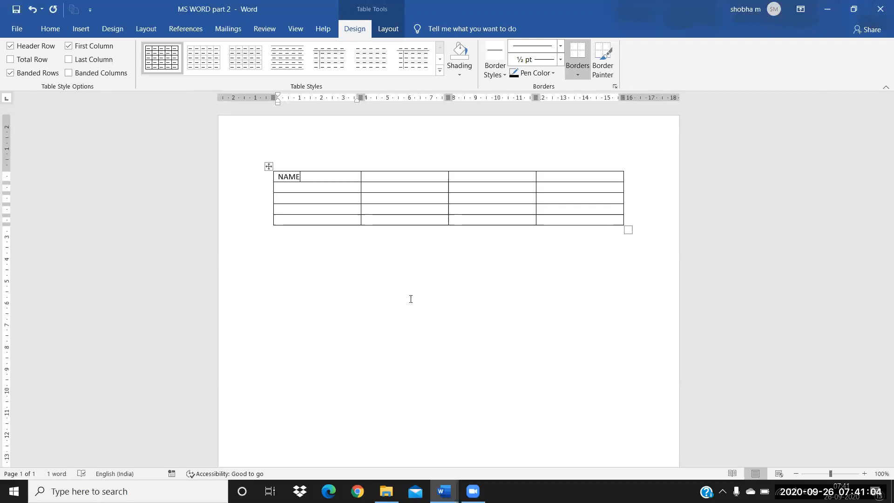
type(" OF THE ITEAM")
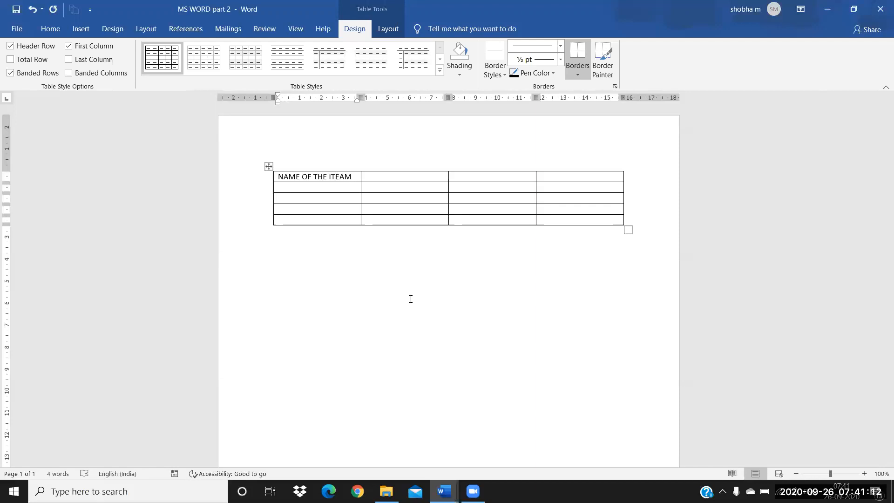
Fill in the remaining column headings as "UNITS", "RATE PER UNIT" and "AMOUNT", all in capitals
left_click(384, 179)
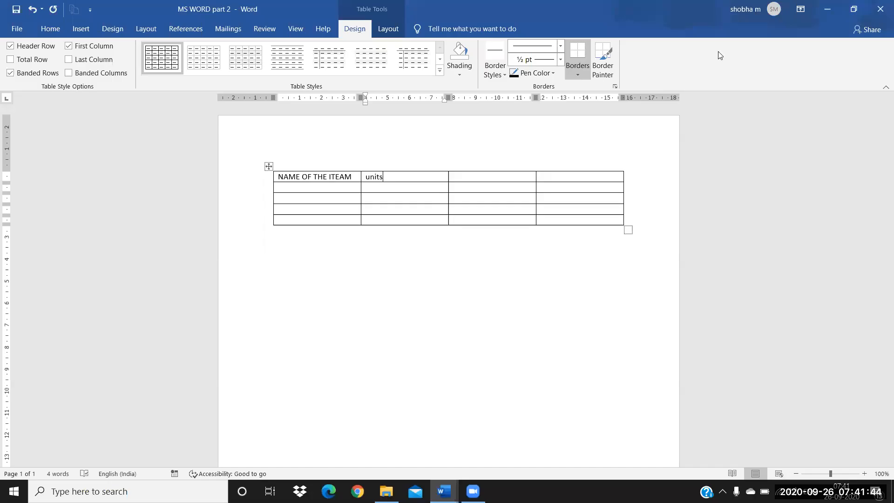
key("BackSpace")
key("BackSpace")
key("BackSpace")
key("BackSpace")
key("BackSpace")
type("UNITS")
key("Tab")
type("RAT")
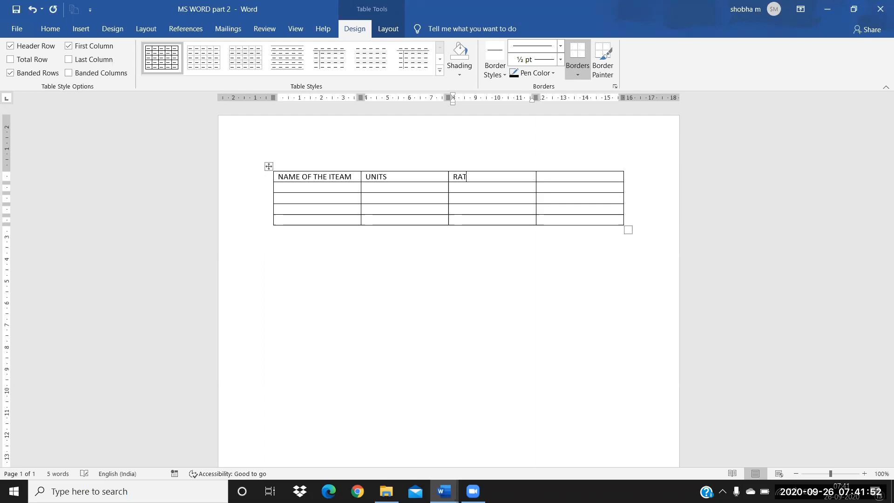
type("E PER UNIT")
key("Tab")
type("AMOUNT")
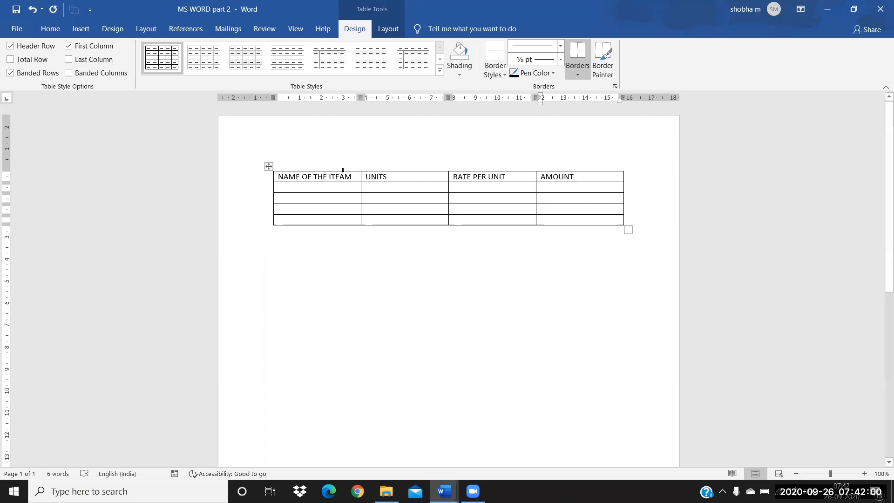
Enter "MONITOR" as the first item, directly below the item name heading
left_click(368, 188)
left_click(482, 176)
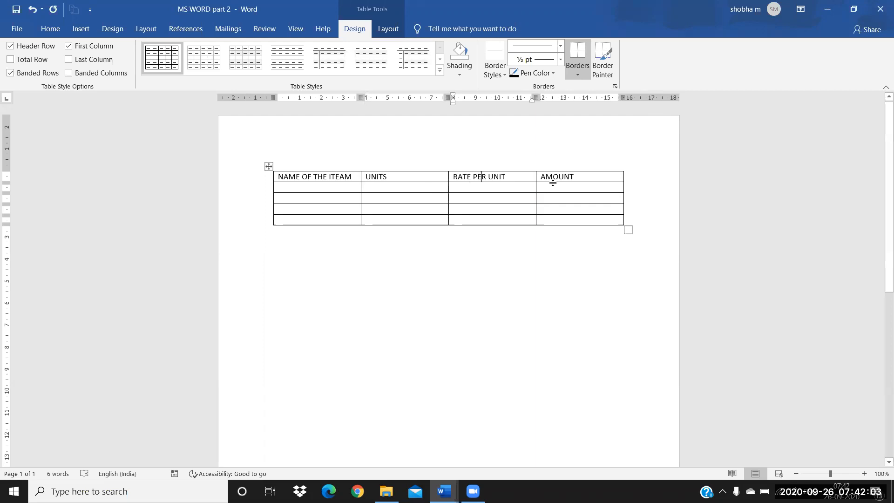
left_click(286, 187)
left_click(284, 190)
type("MONITOR")
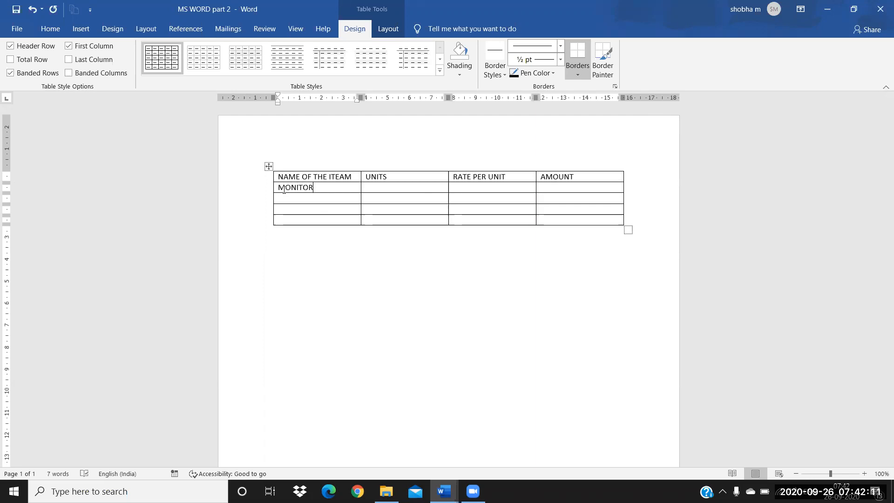
key("Return")
type("KEYBO")
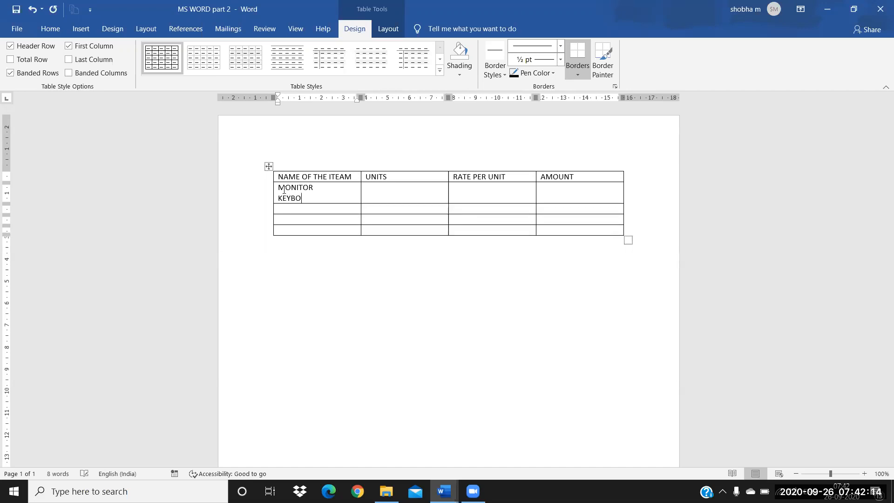
type("ARD")
key("BackSpace")
key("BackSpace")
key("BackSpace")
key("BackSpace")
key("BackSpace")
key("BackSpace")
key("BackSpace")
key("BackSpace")
key("BackSpace")
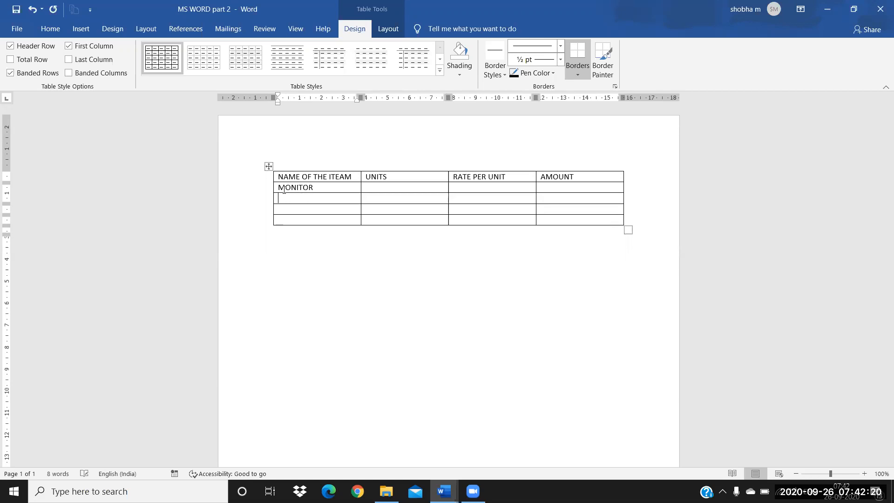
Enter "KEYBOARD" in the cell below "MONITOR" and move to that row's units cell
key("Down")
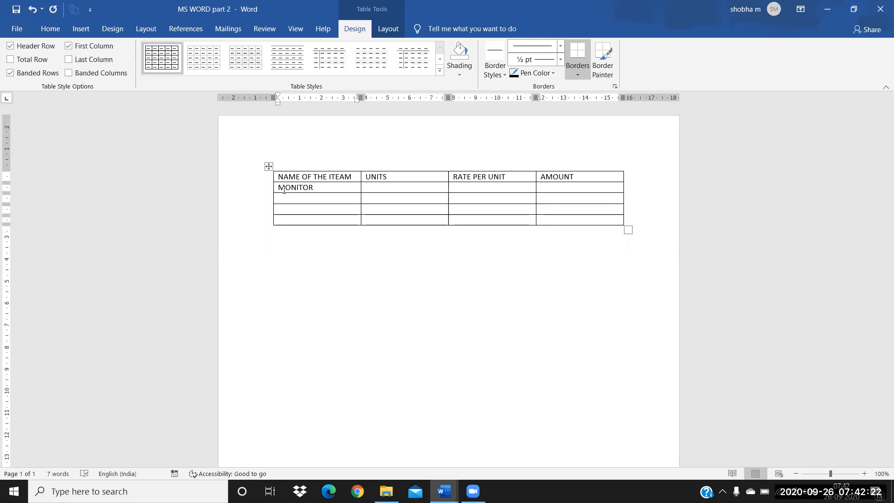
type("KEYBOARD")
key("Tab")
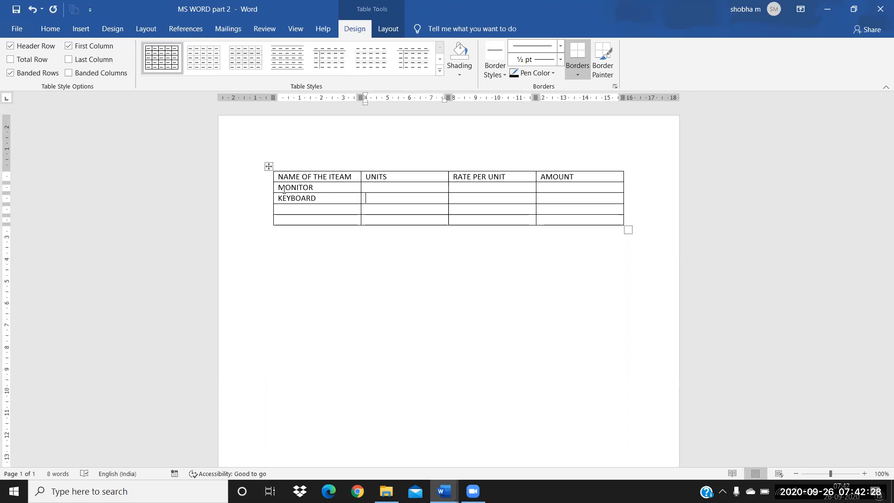
Fill in the MONITOR row with 500 units and a rate per unit of 150
left_click(383, 188)
type("500")
key("Tab")
type("15")
key("Tab")
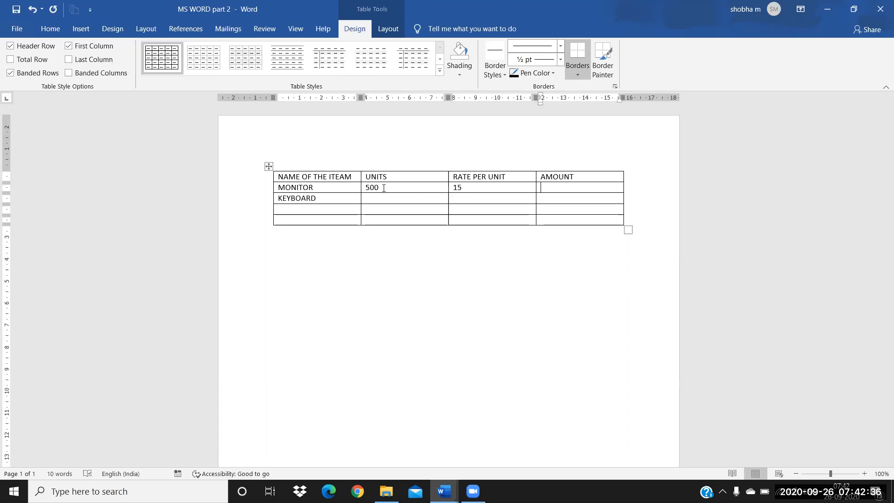
left_click(478, 187)
type("0")
Enter "MOUSE" as the item below "KEYBOARD" and fill in the KEYBOARD row with 450 units at a rate of 250
left_click(297, 211)
type("MOUSE")
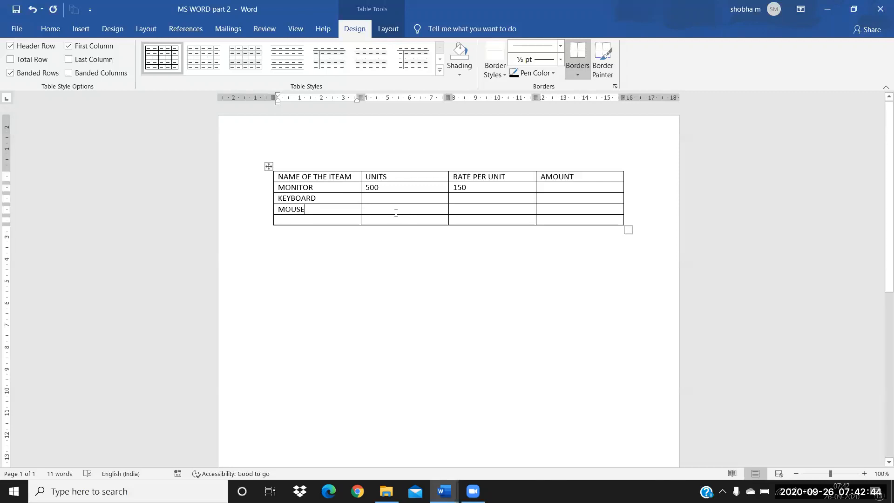
left_click(368, 198)
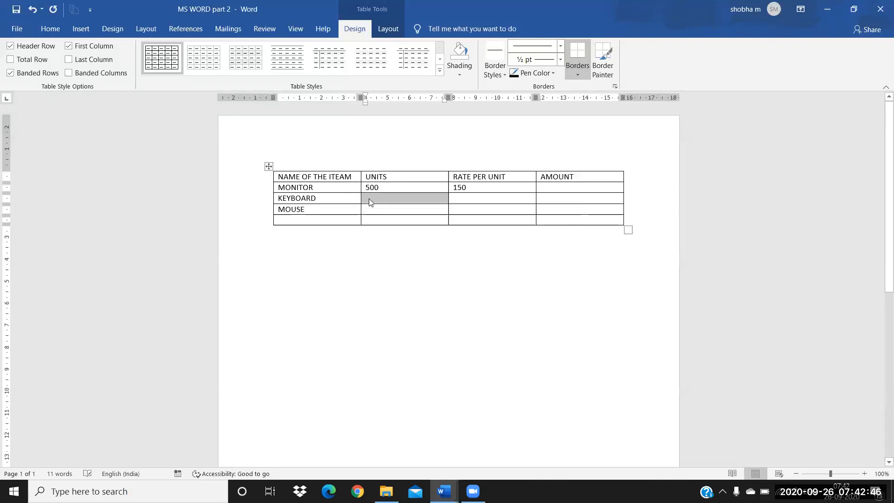
type("450")
key("Tab")
type("250")
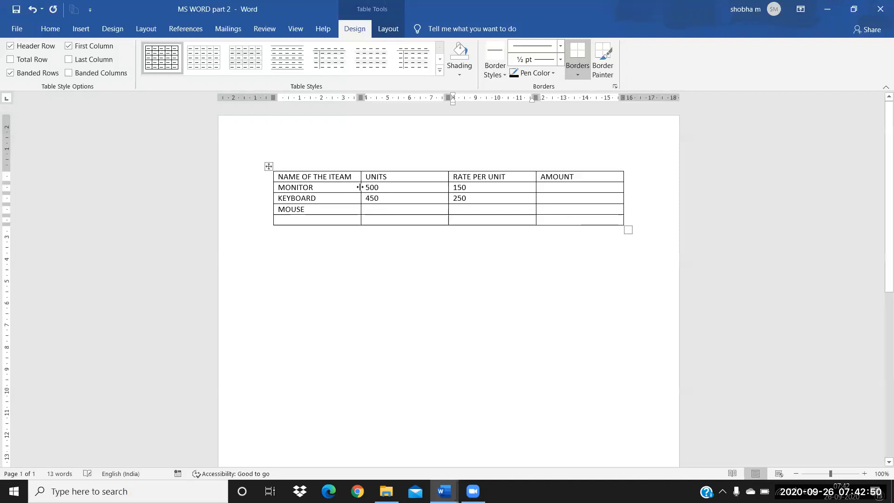
Fill in the MOUSE row with 400 units and a rate per unit of 200
left_click(371, 211)
type("400")
key("Tab")
type("200")
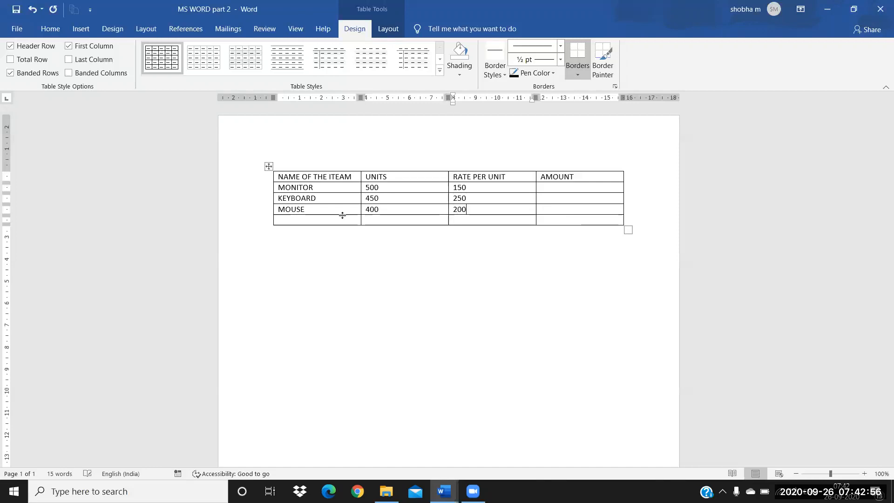
Enter "MOTHERBOARD" as the item in the table's last row
left_click(303, 223)
type("MOTHERBOARED")
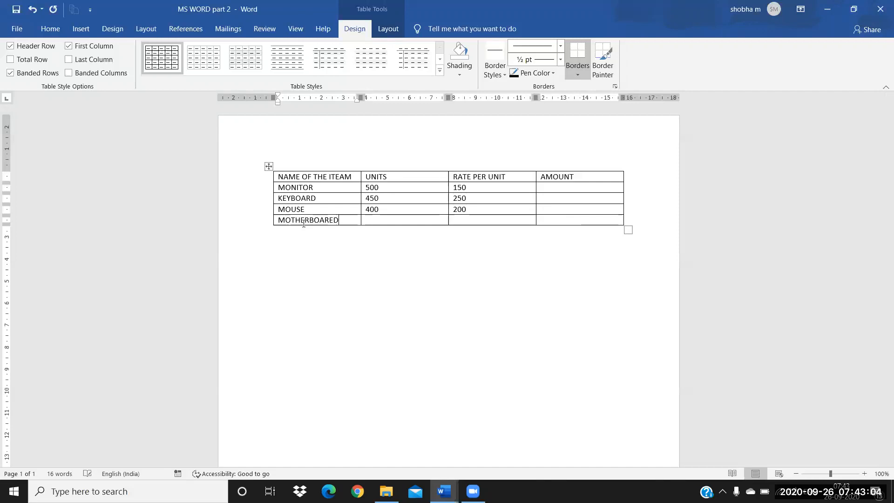
key("ctrl+s")
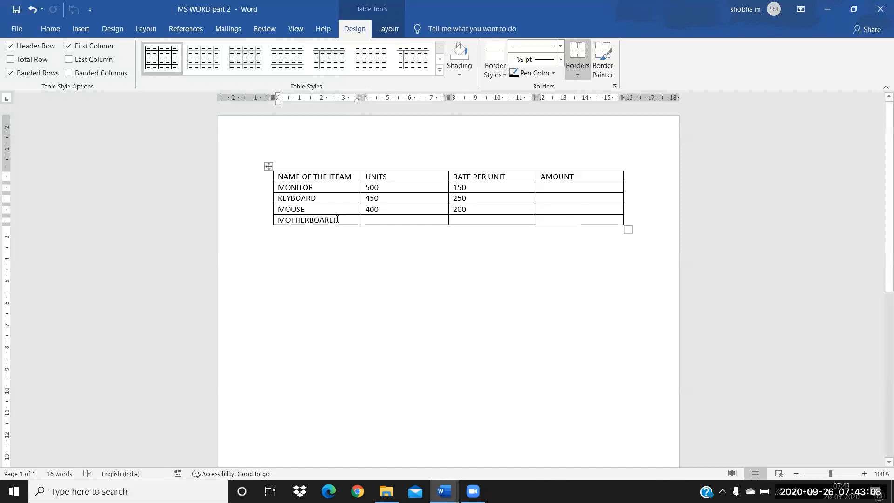
left_click(333, 224)
key("BackSpace")
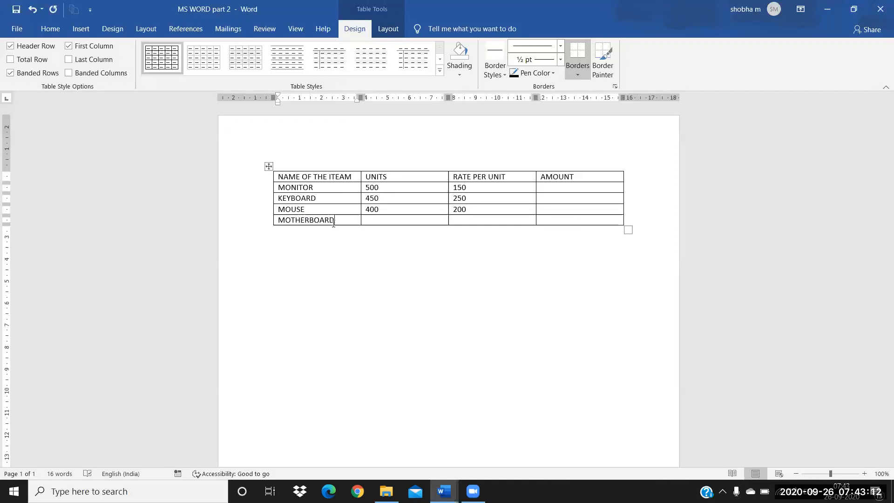
Fill in the MOTHERBOARD row with 200 units and a rate per unit of 300
left_click(382, 220)
type("200")
key("Tab")
type("3000")
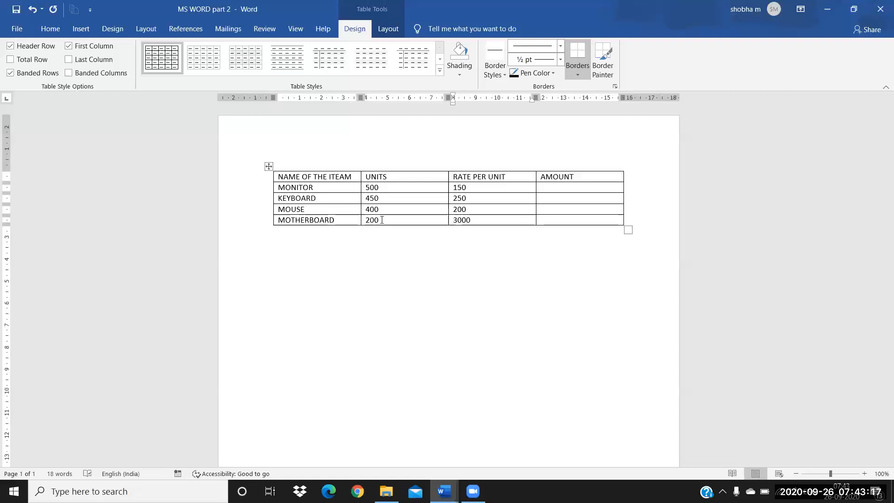
key("BackSpace")
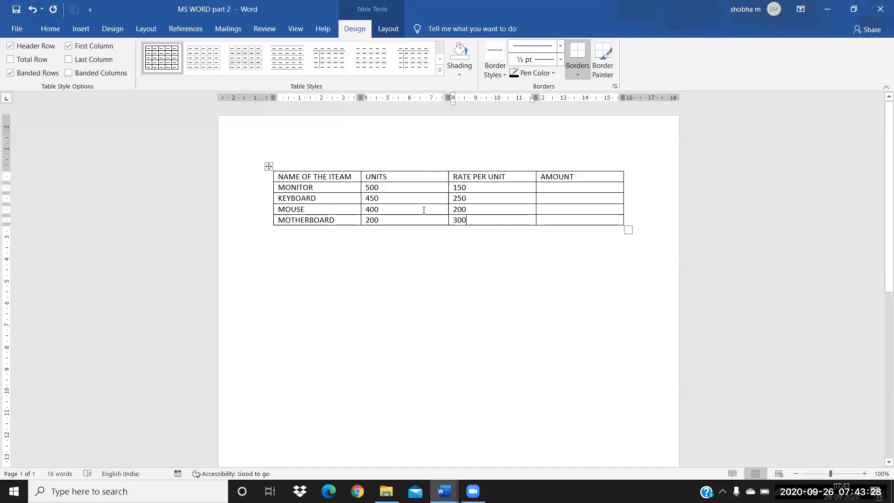
Insert three empty rows below the MOTHERBOARD row
left_click(341, 222)
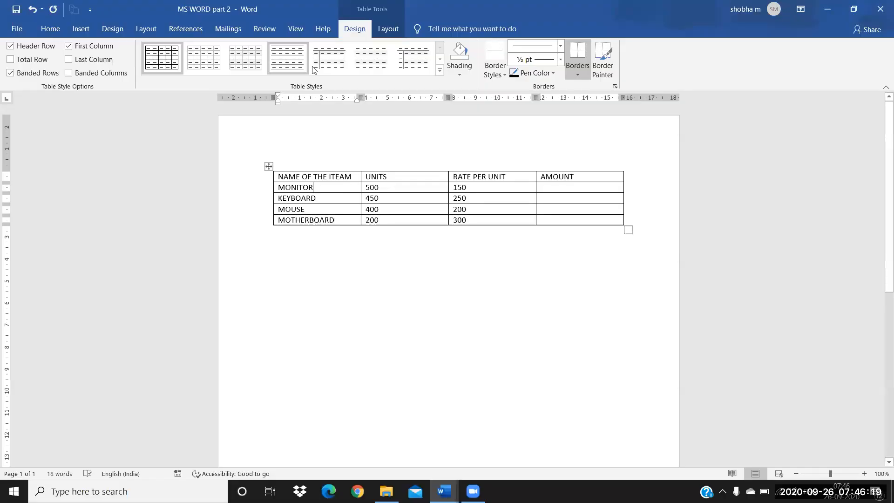
left_click(384, 28)
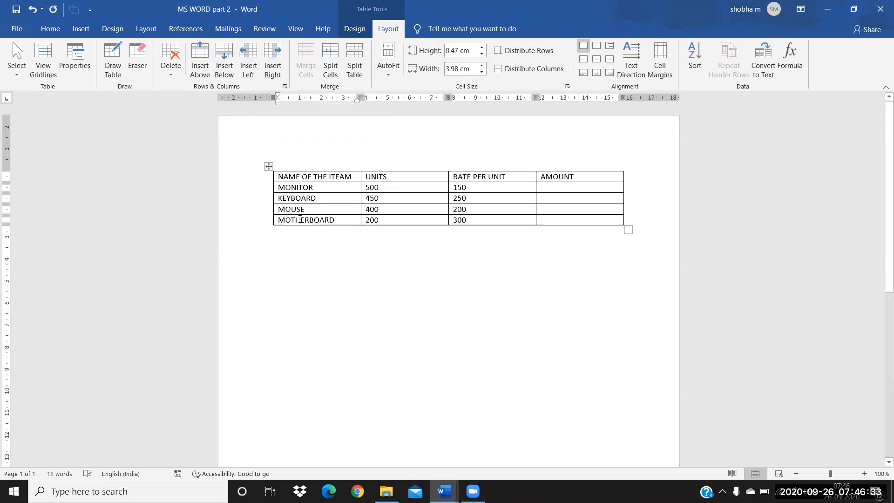
left_click(224, 71)
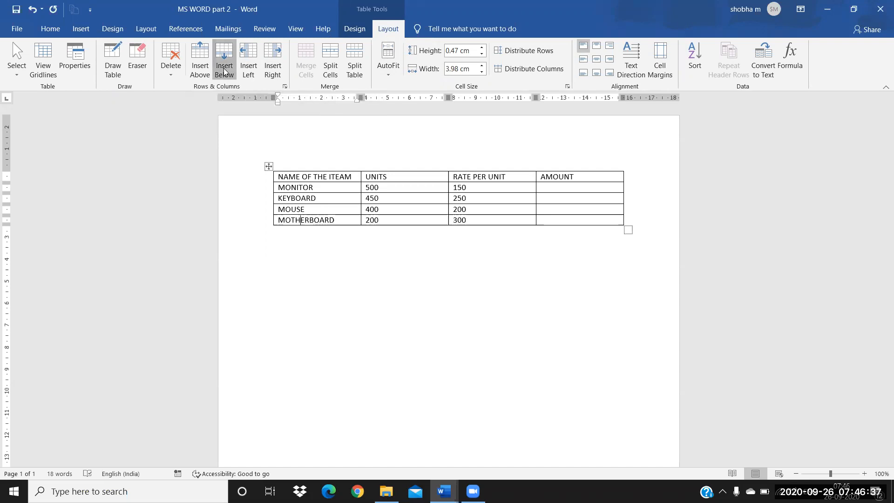
left_click(224, 71)
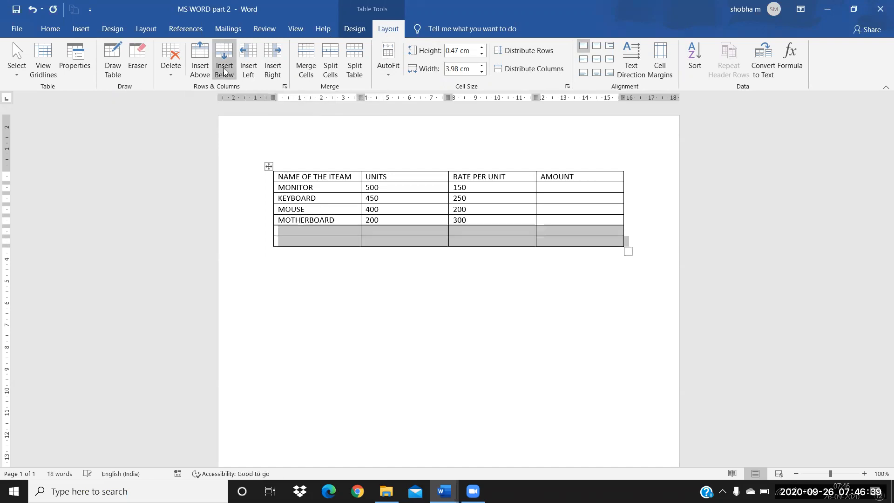
left_click(224, 72)
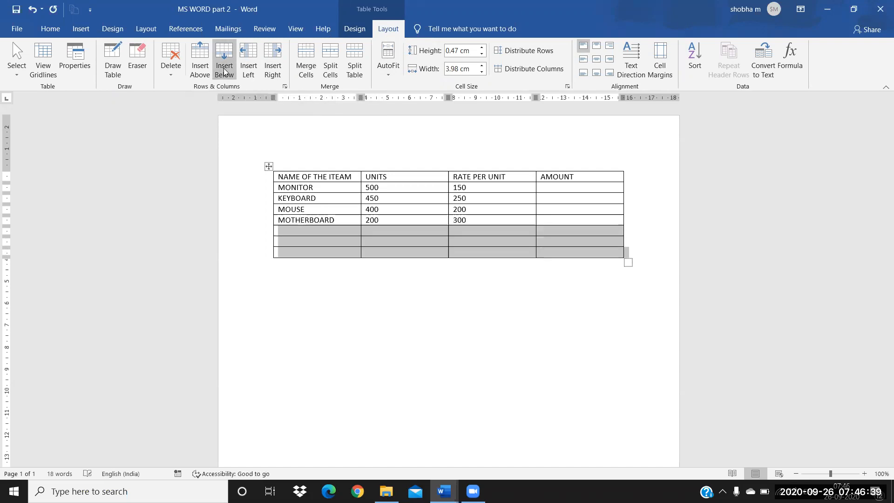
Enter "HARDDISK", "CABINATES" and "CD-DRIVES" as the items in the three empty rows
left_click(303, 232)
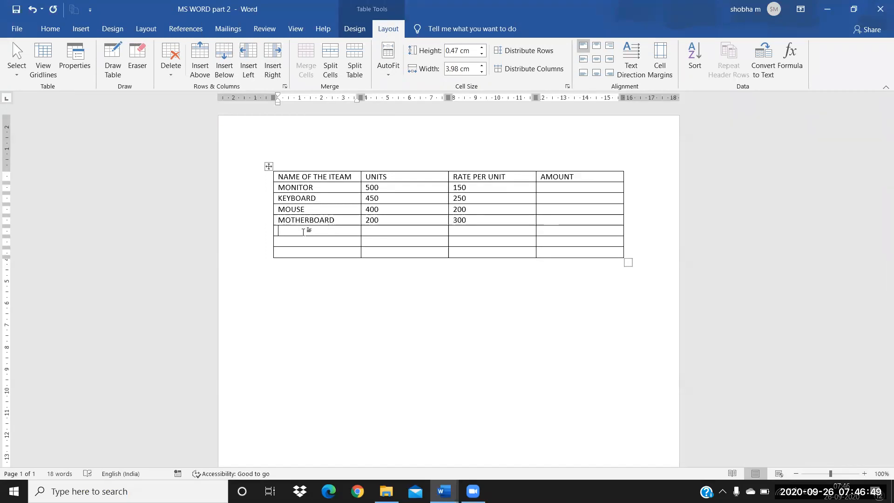
type("HARDDISK")
key("Tab")
left_click(303, 232)
key("Down")
type("CABINATES")
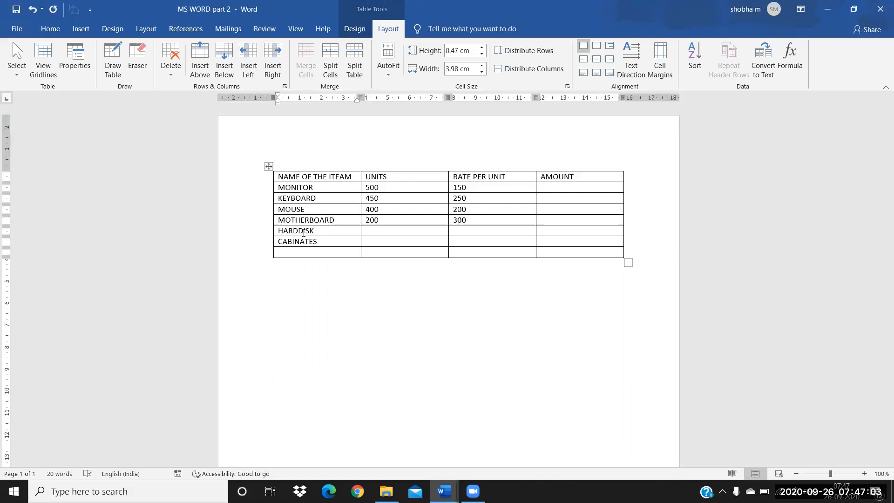
type("CD")
type("-DRI")
type("I")
type("VES")
key("Tab")
Fill in the HARDDISK row with 400 units and a rate per unit of 250
left_click(381, 230)
type("400")
key("Tab")
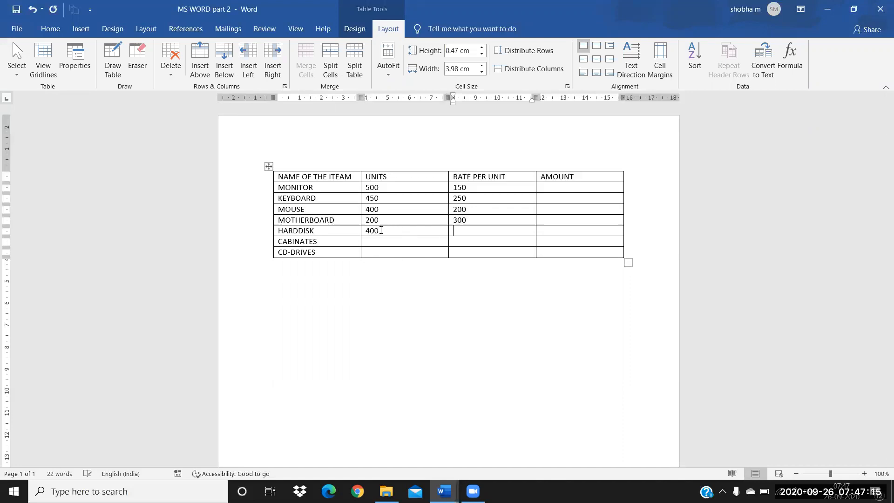
type("250")
key("Tab")
key("Tab")
key("Tab")
Fill in the CABINATES row with 650 units and a rate per unit of 450
type("650")
key("Tab")
type("45")
key("Tab")
key("Tab")
key("Tab")
Fill in the CD-DRIVES row with 110 units and a rate per unit of 252
type("110")
key("Tab")
type("252")
key("Tab")
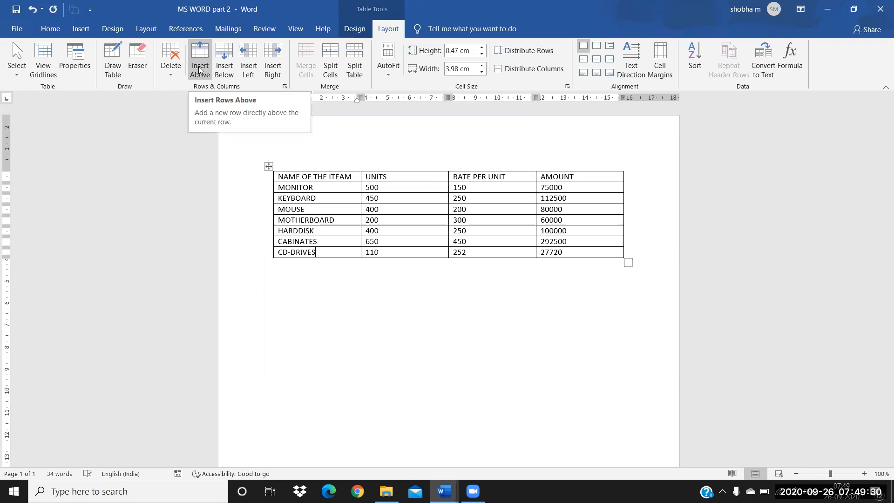
Insert an empty row above the column headings and place the cursor in its first cell
left_click(335, 177)
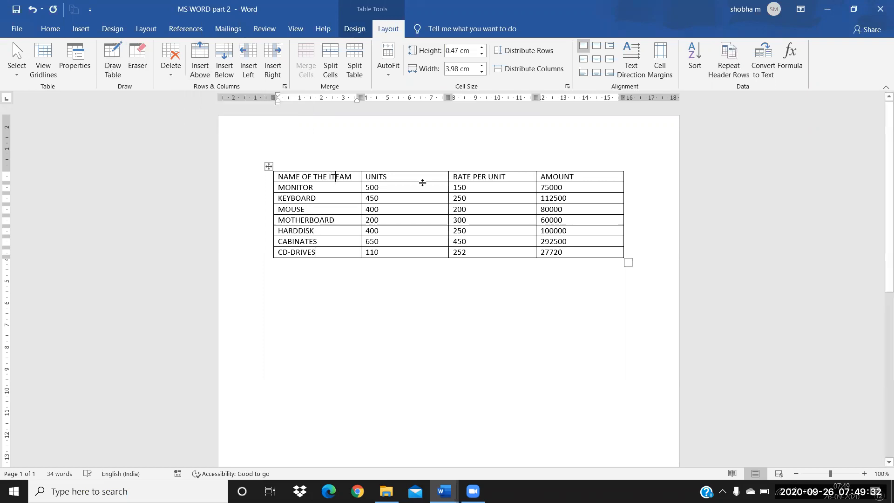
left_click(200, 62)
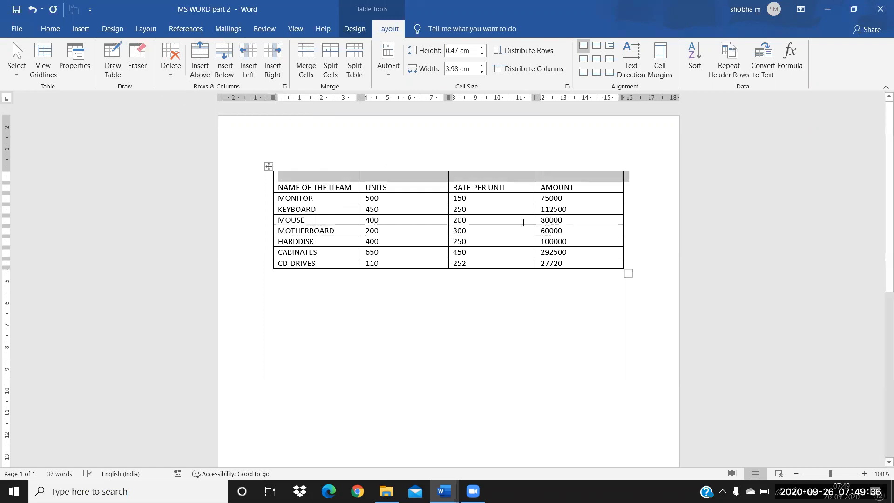
left_click(637, 186)
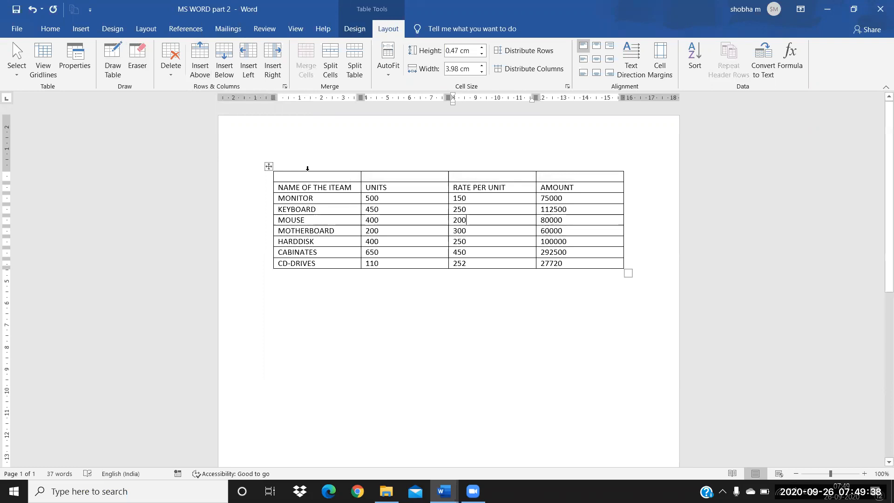
left_click(332, 177)
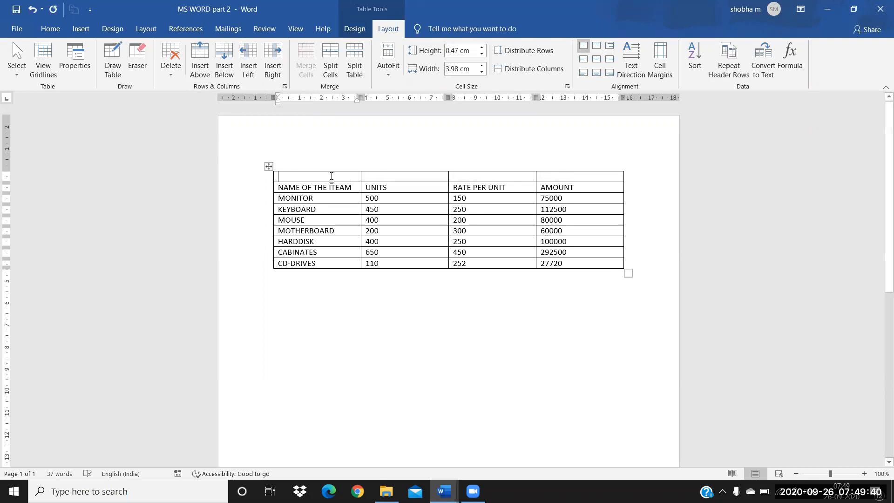
type("INVOICE COPY")
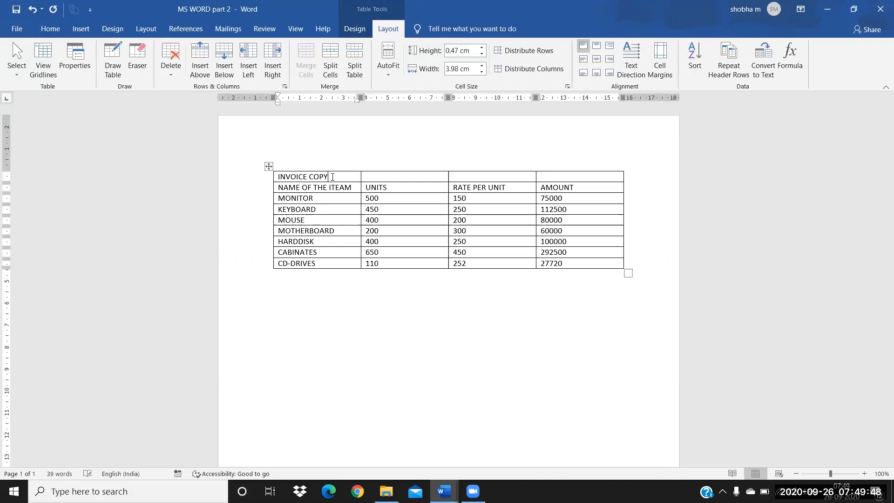
key("BackSpace")
key("BackSpace")
key("BackSpace")
key("BackSpace")
key("BackSpace")
key("BackSpace")
key("BackSpace")
key("BackSpace")
key("BackSpace")
key("BackSpace")
key("BackSpace")
key("BackSpace")
Enter "BILLING STATEMENT" as the table title in the first cell of the new top row
type("BILLING STATEMENT")
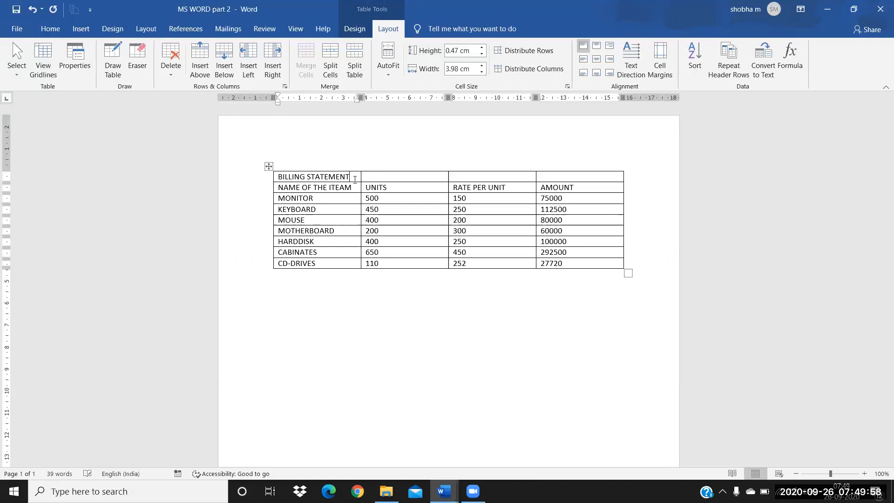
left_click(426, 241)
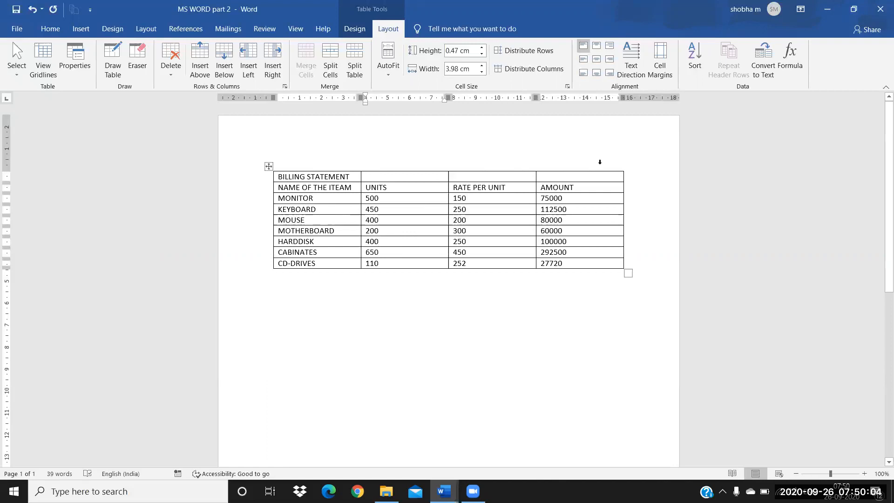
Merge all four cells of the BILLING STATEMENT row into one cell
left_click(351, 178)
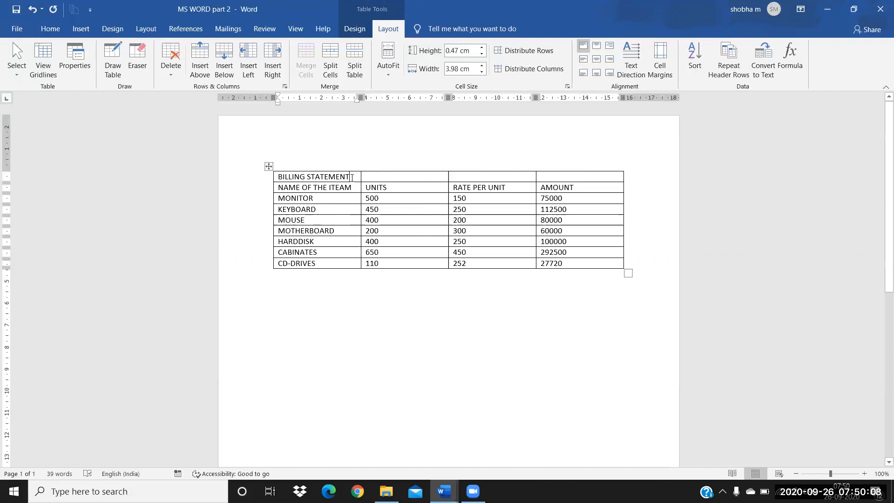
key("shift+Right")
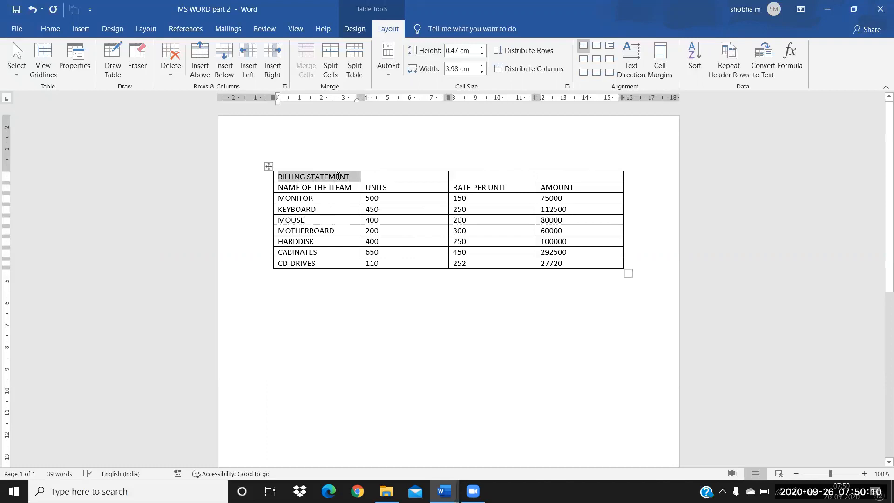
key("shift+Right")
key("shift+Right")
key("shift+Right")
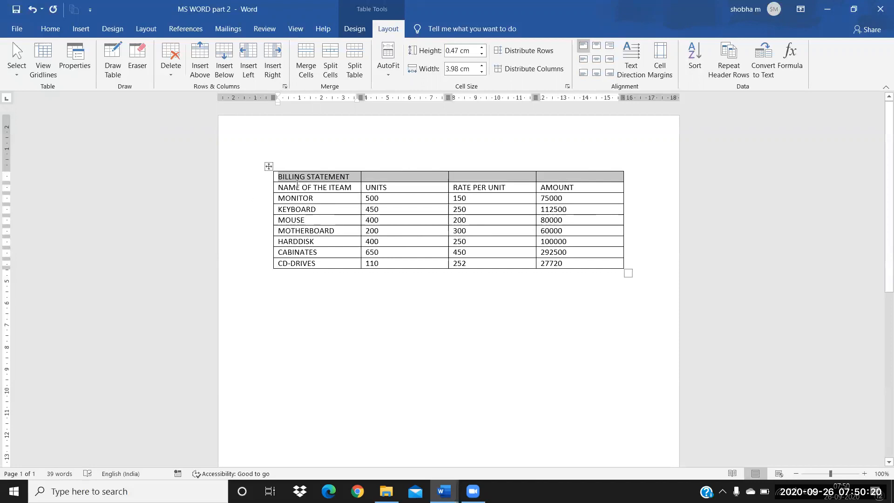
left_click(303, 55)
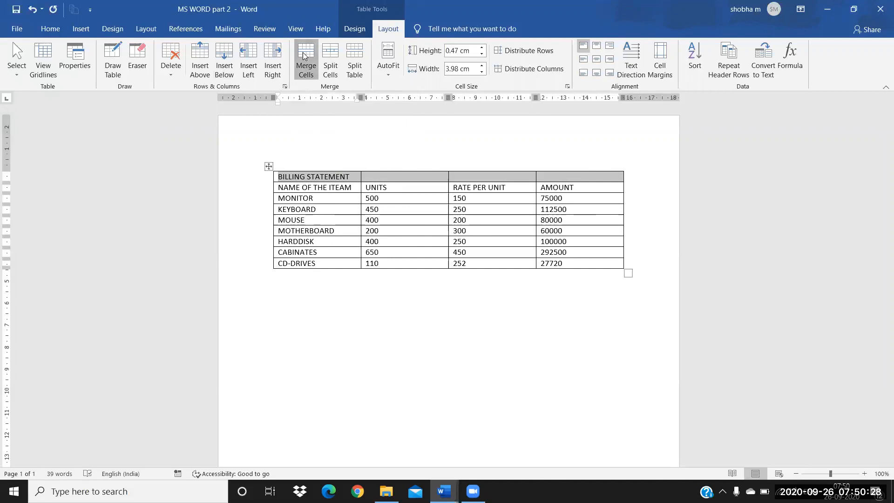
left_click(434, 261)
Center the BILLING STATEMENT title horizontally and vertically within its merged cell, and leave the table
left_click(385, 176)
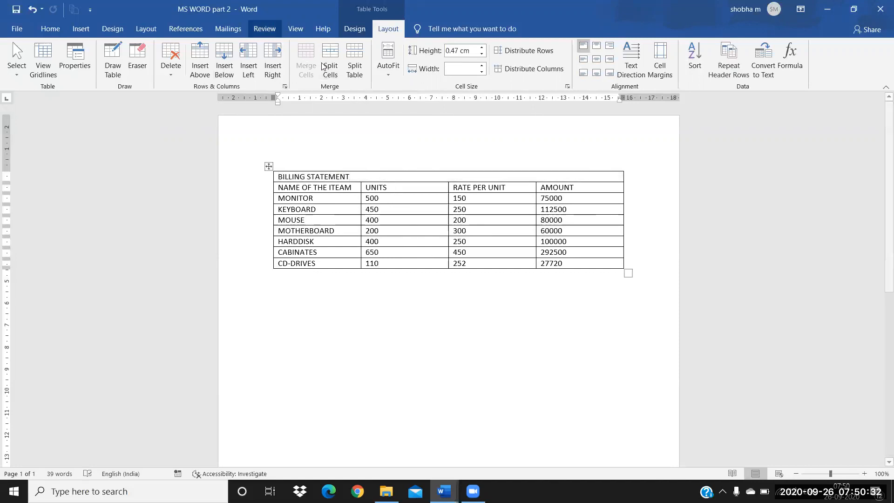
left_click(596, 60)
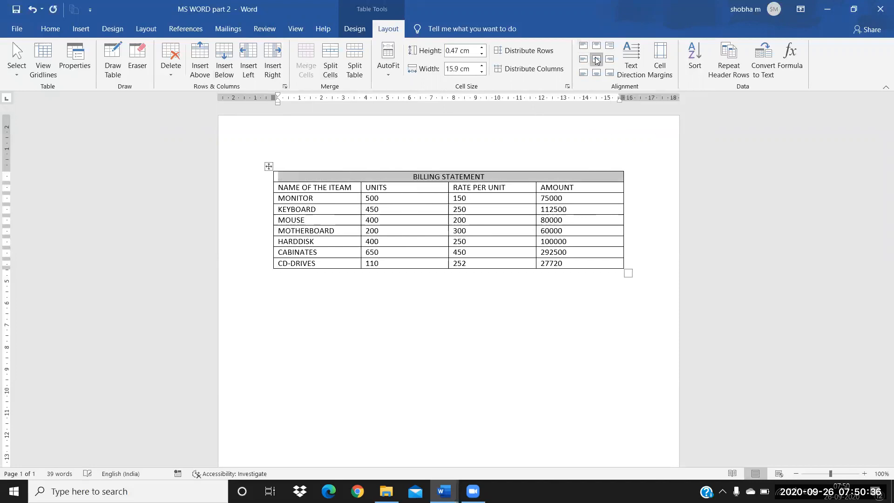
left_click(499, 200)
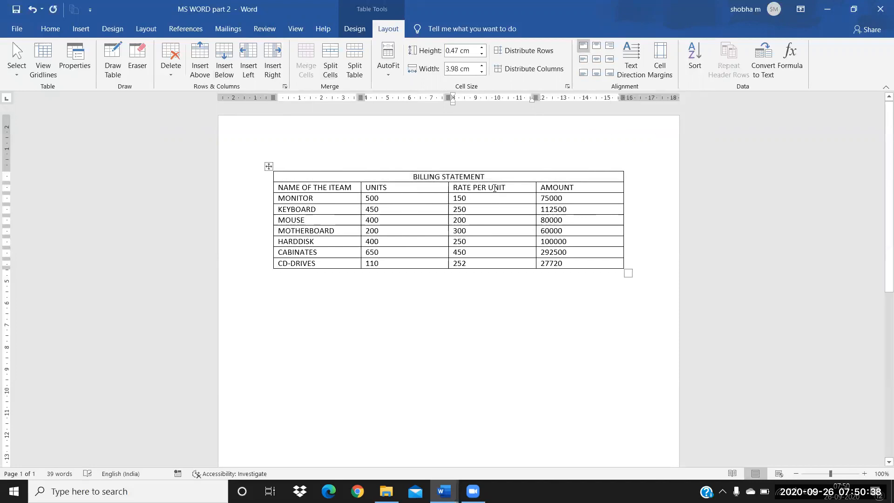
left_click(493, 177)
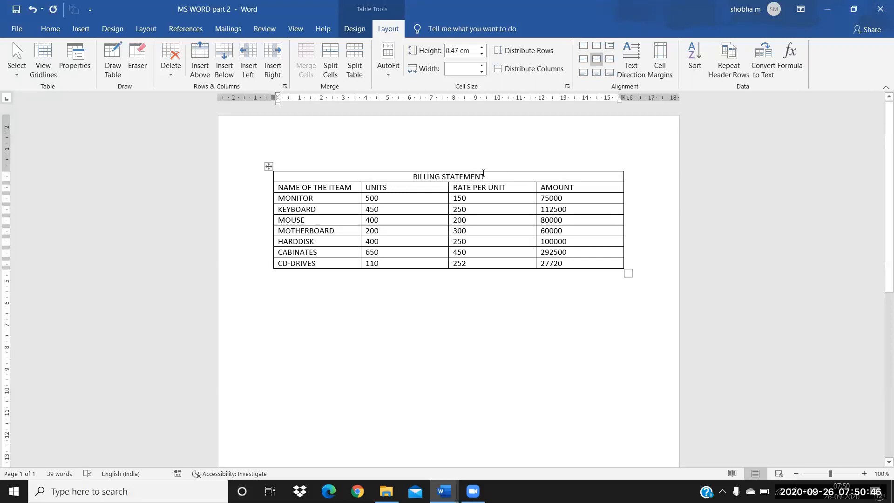
left_click(269, 167)
left_click(417, 337)
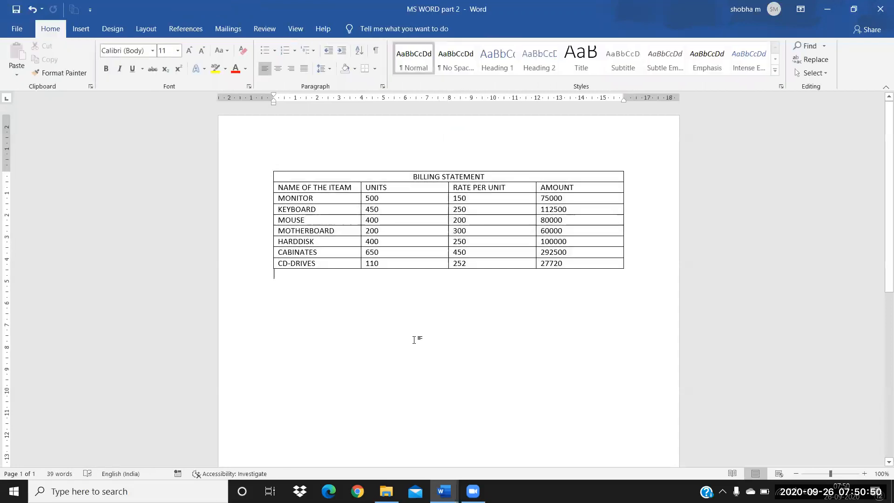
Center the contents of all table cells horizontally and vertically, and enlarge the table so each row is about 0.71 cm high
left_click(388, 263)
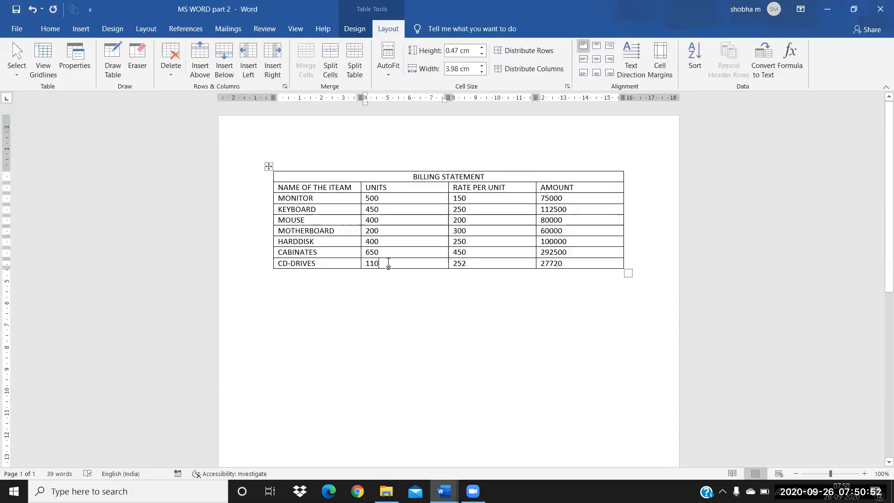
left_click(270, 167)
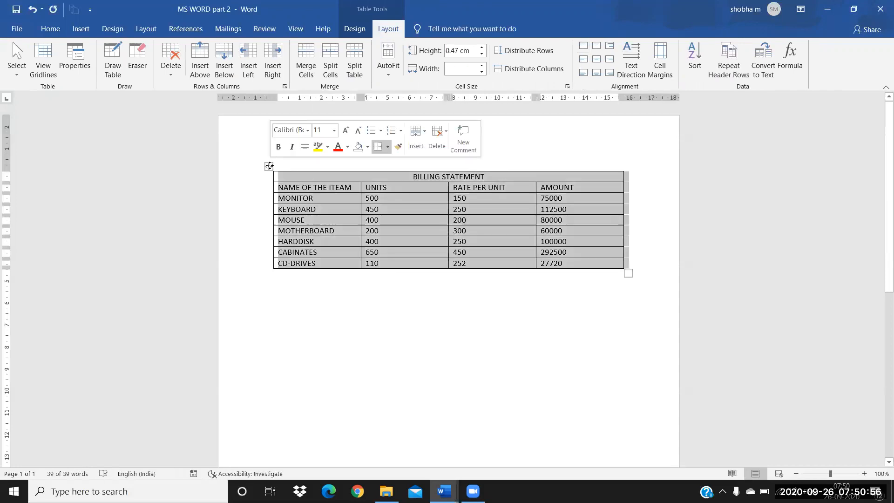
left_click(596, 60)
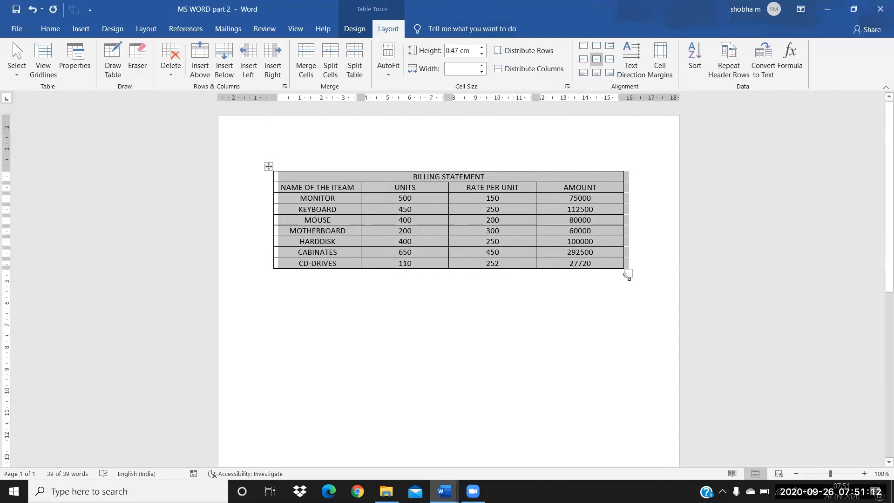
left_click_drag(628, 276, 630, 321)
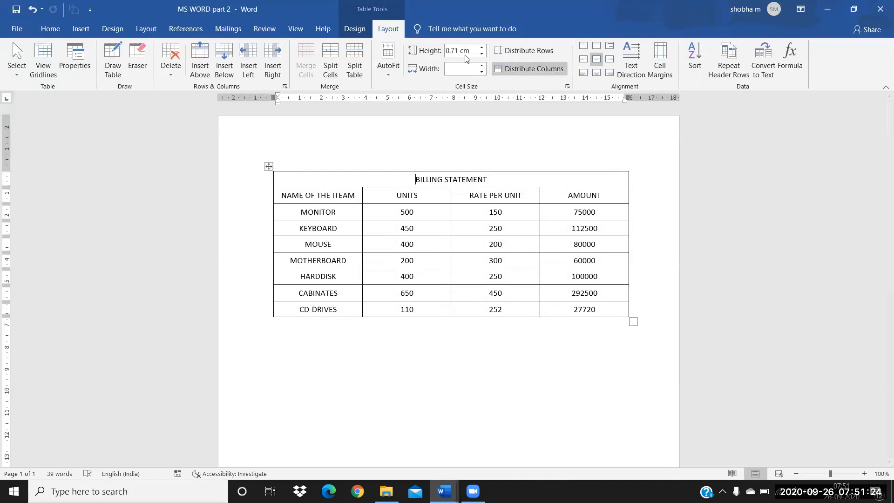
Shade the BILLING STATEMENT title row dark blue
left_click(355, 29)
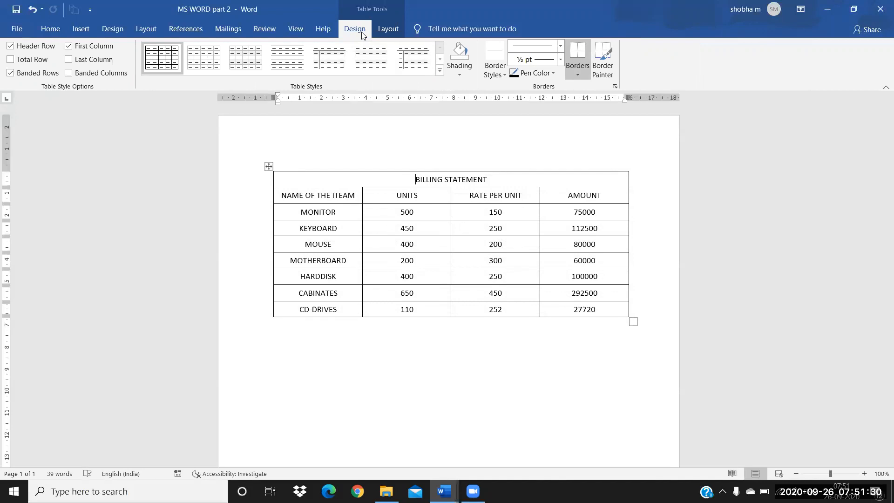
left_click(467, 73)
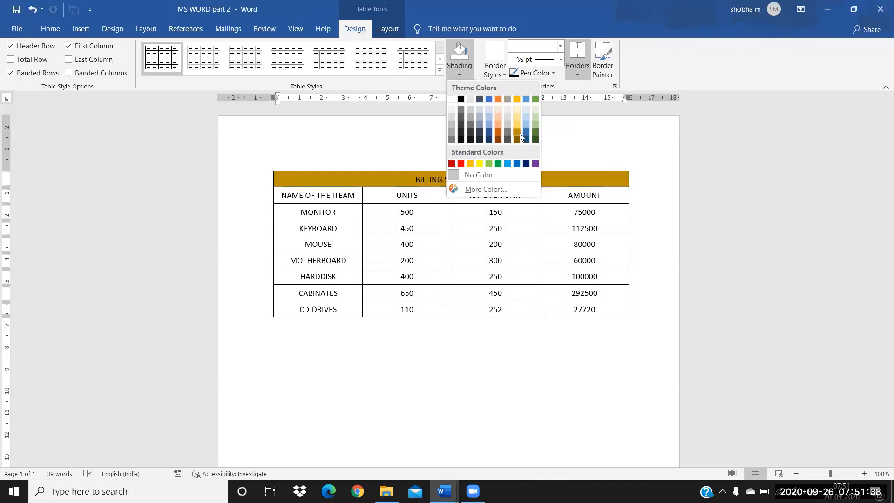
left_click(485, 140)
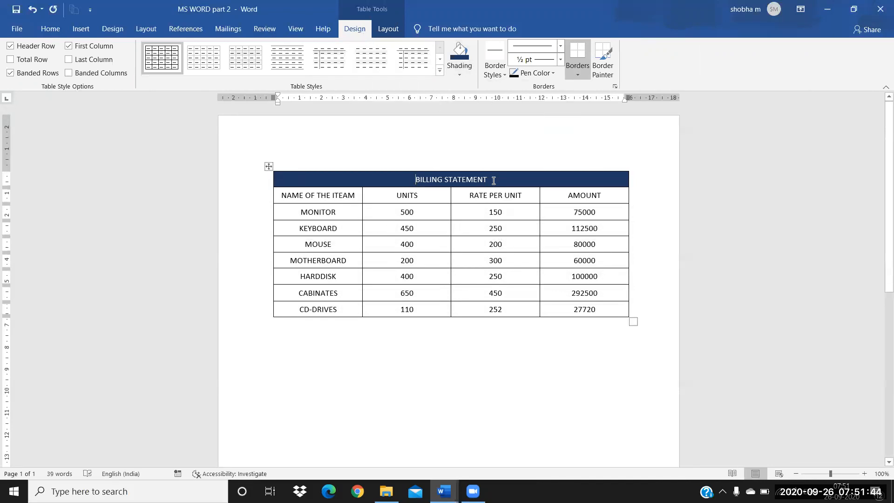
Enlarge the BILLING STATEMENT title text to 18 pt
key("shift+Left")
key("shift+Left")
key("shift+Left")
key("shift+Left")
key("shift+Left")
key("shift+Left")
key("shift+Left")
key("shift+Left")
key("shift+Left")
key("shift+Left")
key("shift+Left")
key("shift+Left")
key("shift+Left")
key("shift+Left")
key("shift+Left")
key("shift+Left")
key("shift+Left")
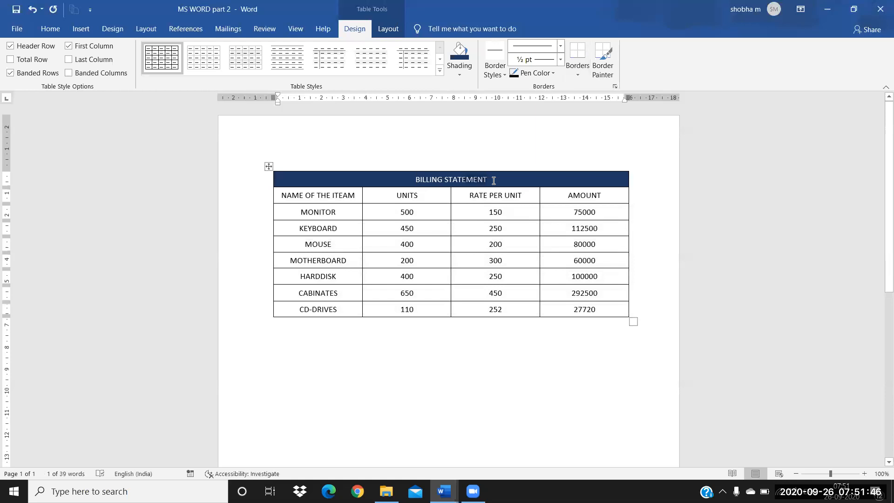
key("shift+Left")
key("shift+Left")
key("shift+Left")
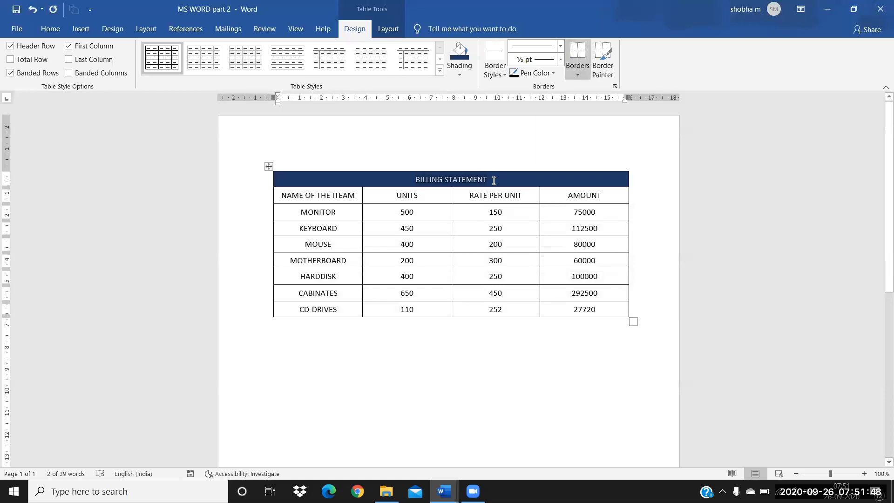
left_click(48, 31)
left_click(189, 51)
left_click(189, 52)
left_click(189, 52)
left_click(189, 52)
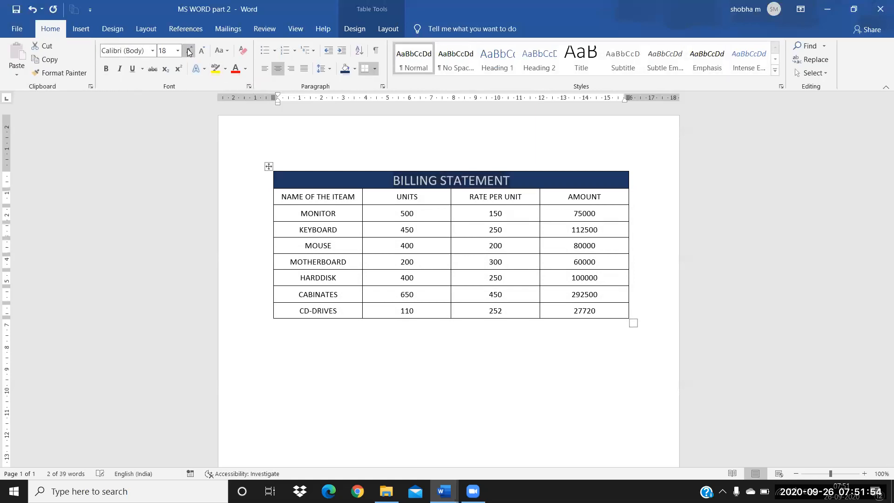
Shade the whole column-heading row with the same dark blue as the title row
left_click(356, 191)
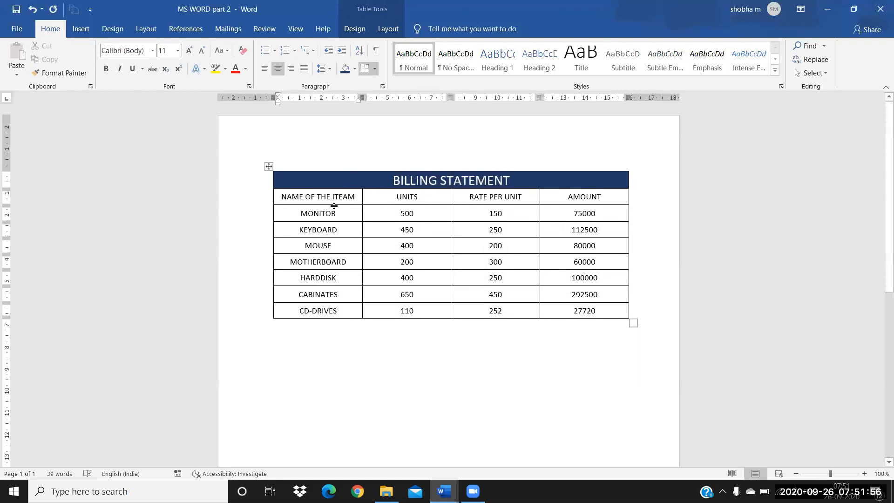
left_click(343, 197)
left_click(354, 29)
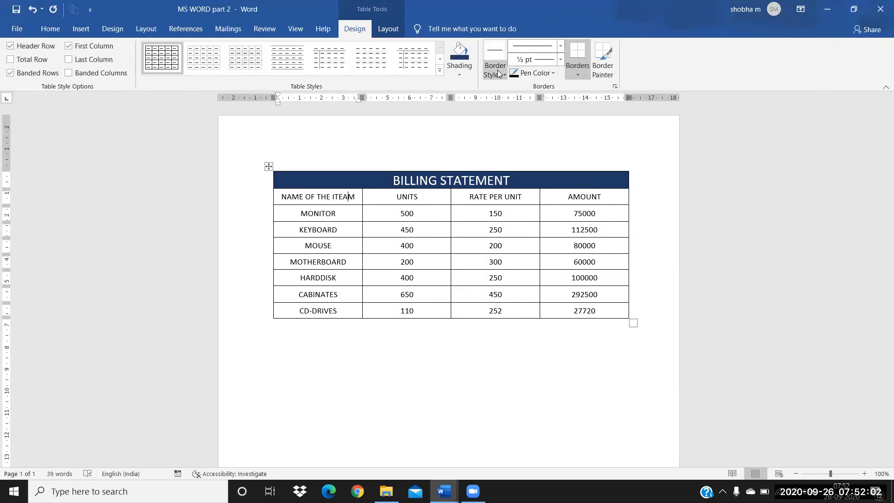
left_click(459, 72)
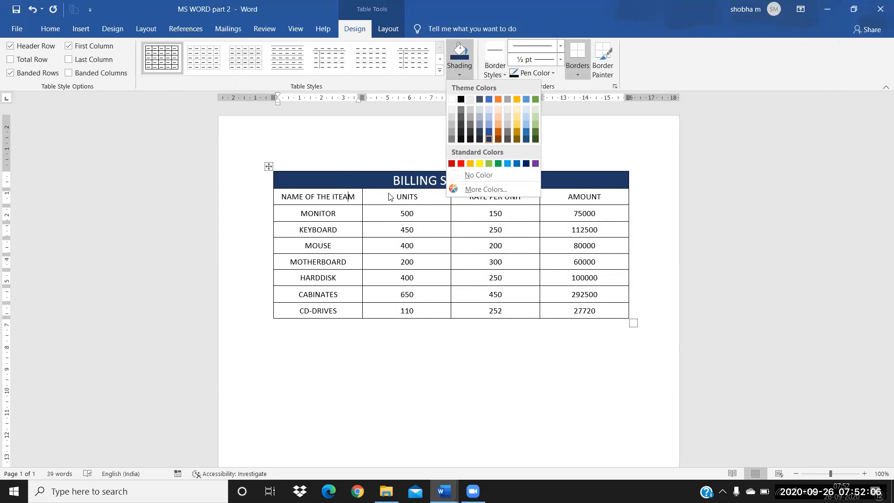
left_click(404, 221)
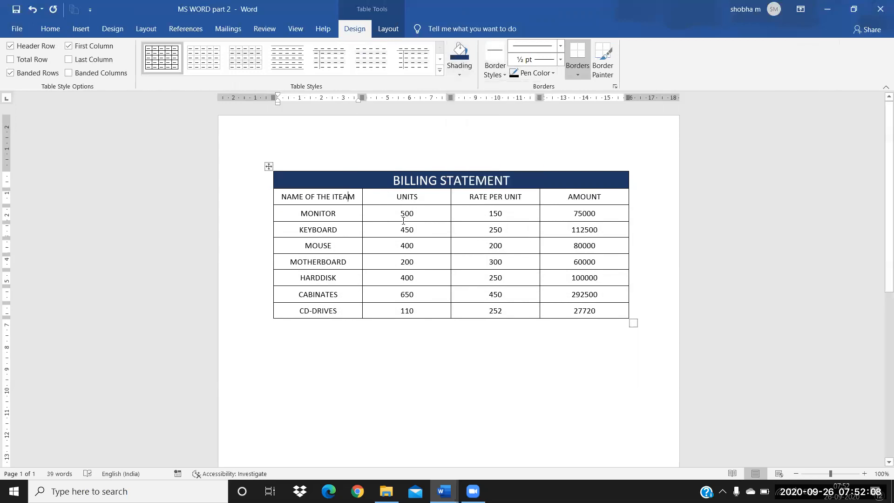
left_click(565, 197)
key("shift+Left")
key("shift+Left")
key("shift+Left")
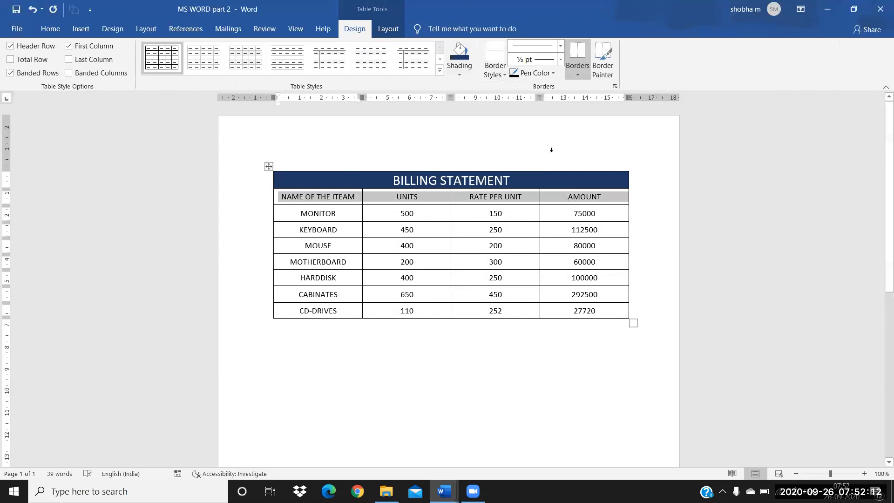
left_click(458, 56)
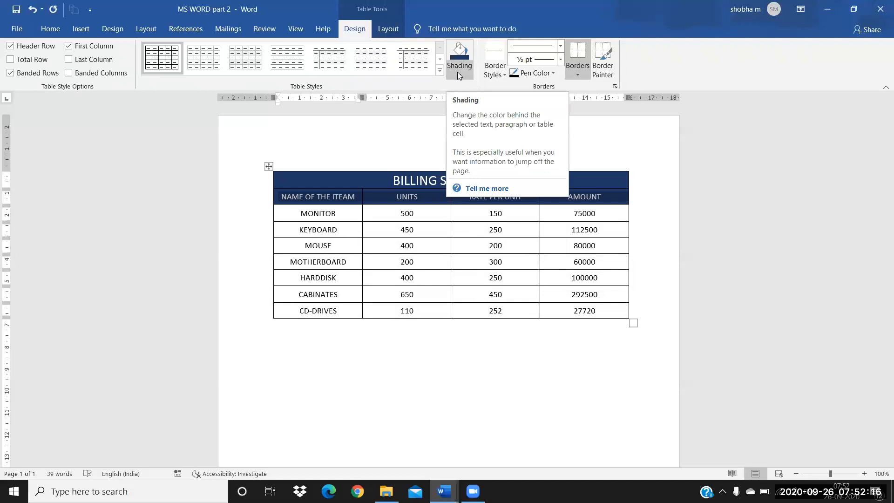
left_click(376, 181)
left_click(385, 219)
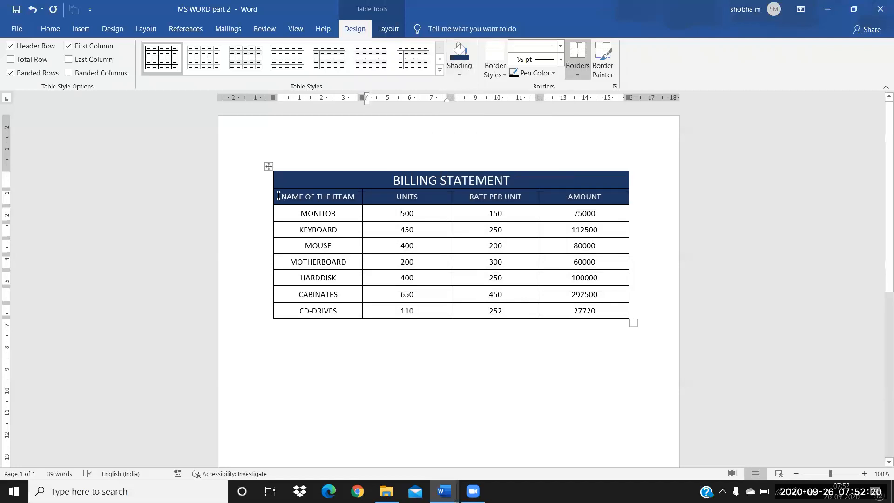
Make the column headings from NAME OF THE ITEAM to AMOUNT bold at 12 pt
left_click(306, 191)
double_click(306, 191)
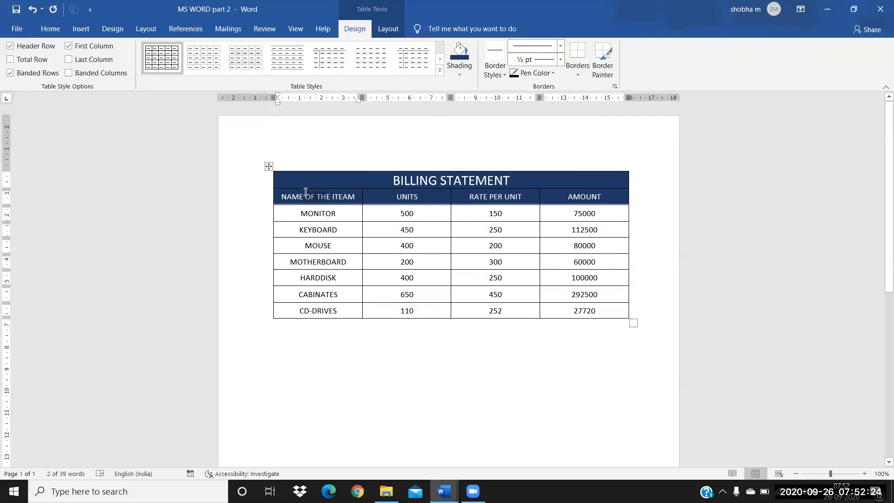
left_click(557, 196)
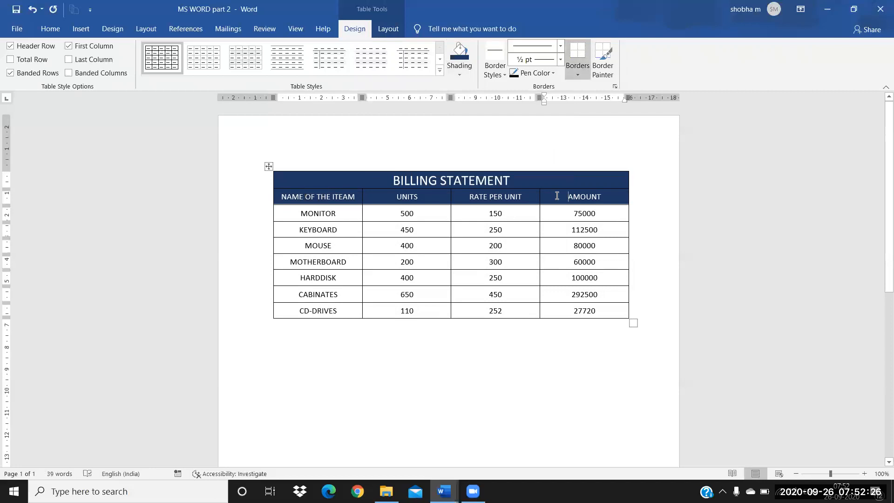
key("shift+Left")
key("shift+Left")
key("shift+Left")
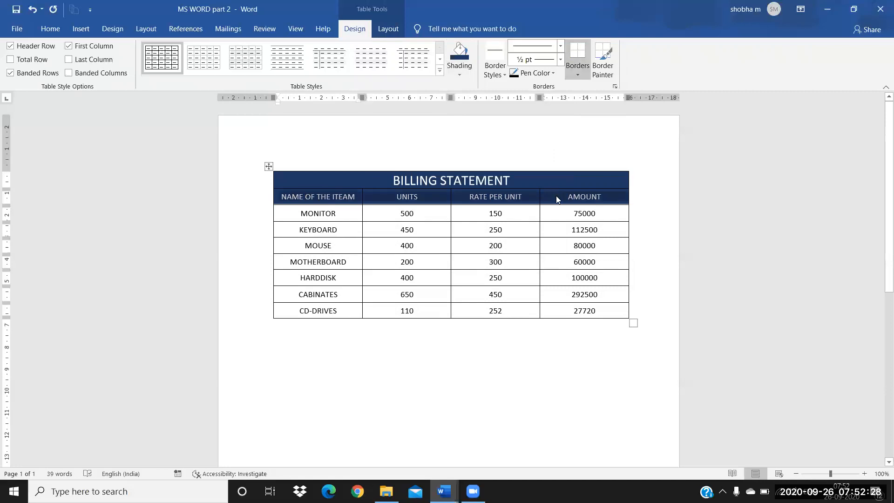
left_click(48, 29)
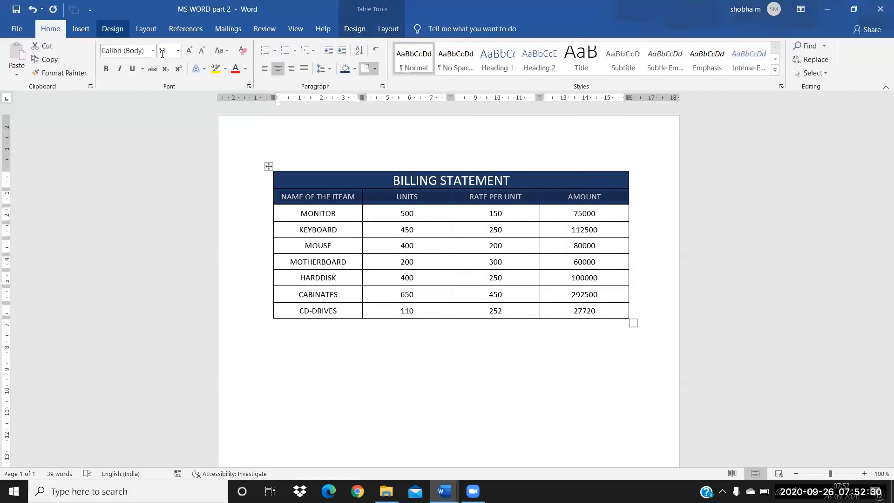
left_click(106, 70)
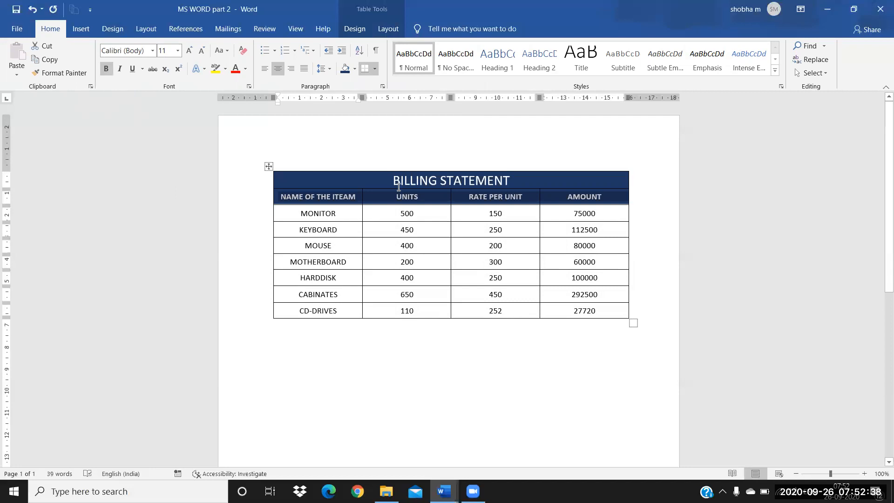
left_click(189, 54)
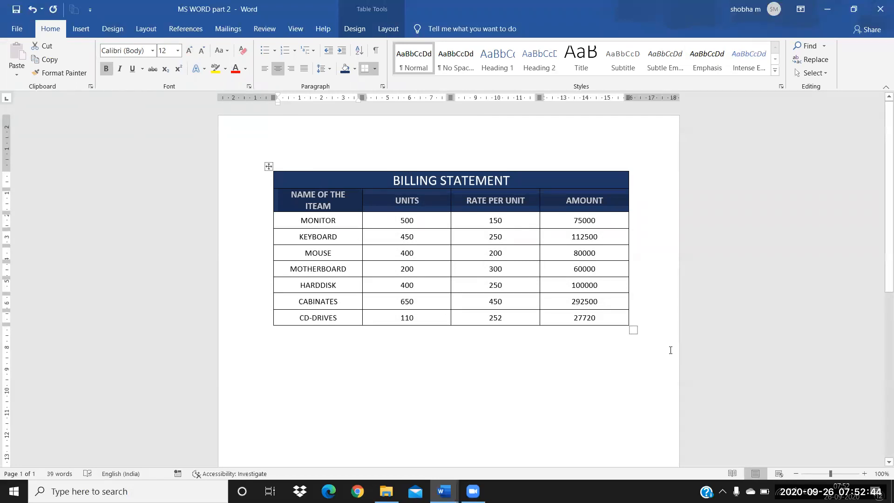
Widen the table until the NAME OF THE ITEAM heading fits on one line, and move the table slightly left on the page
left_click(636, 333)
left_click(645, 334)
left_click(574, 269)
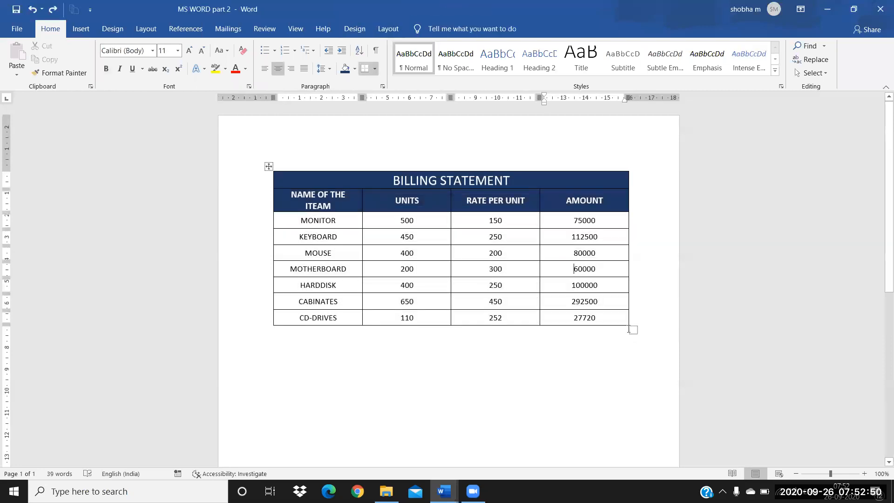
left_click_drag(630, 329, 652, 322)
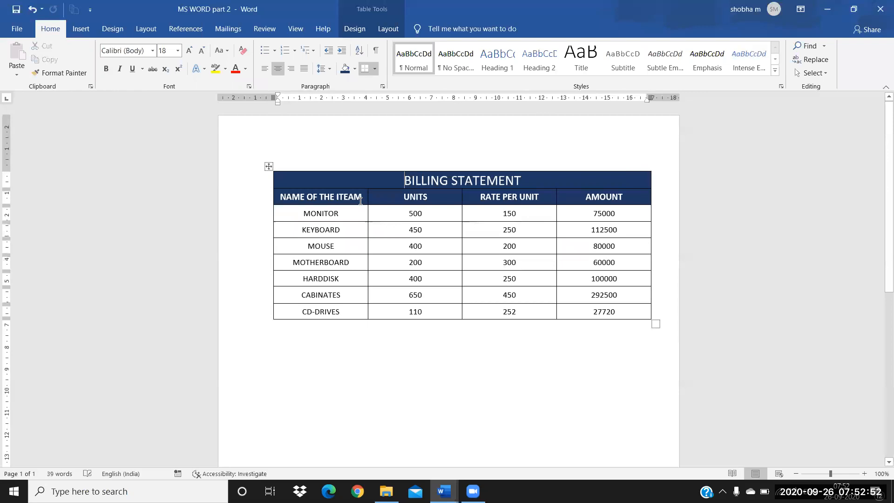
left_click(267, 166)
left_click_drag(257, 166, 243, 166)
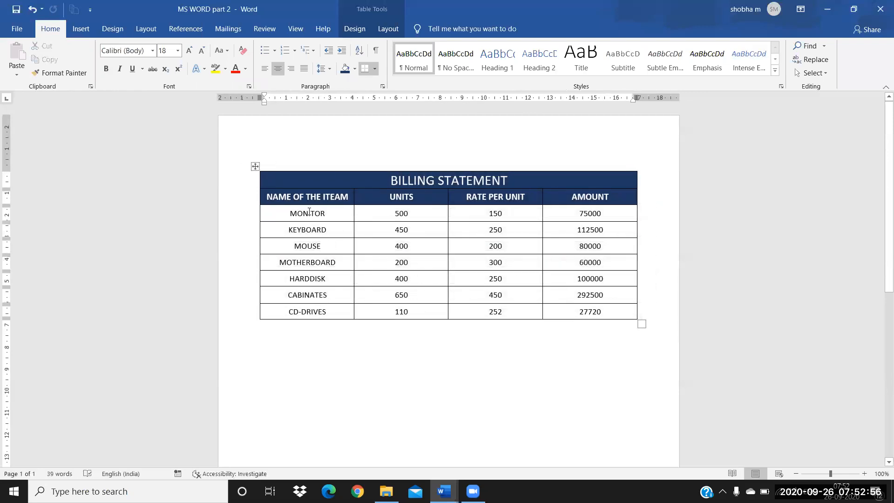
left_click(348, 197)
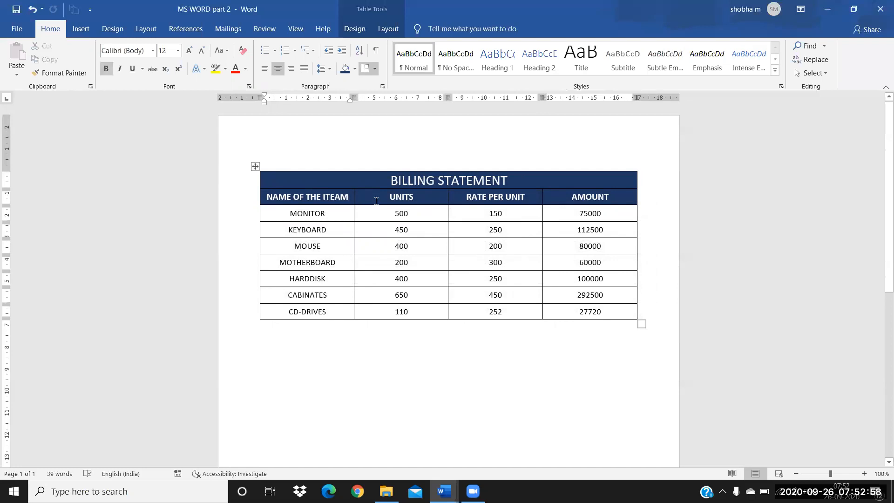
Make both words of the BILLING STATEMENT title bold
left_click(417, 179)
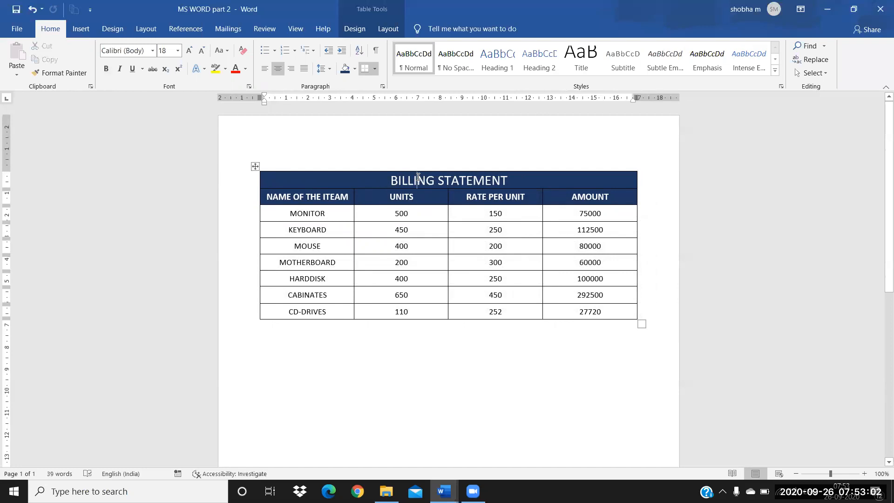
key("ctrl+b")
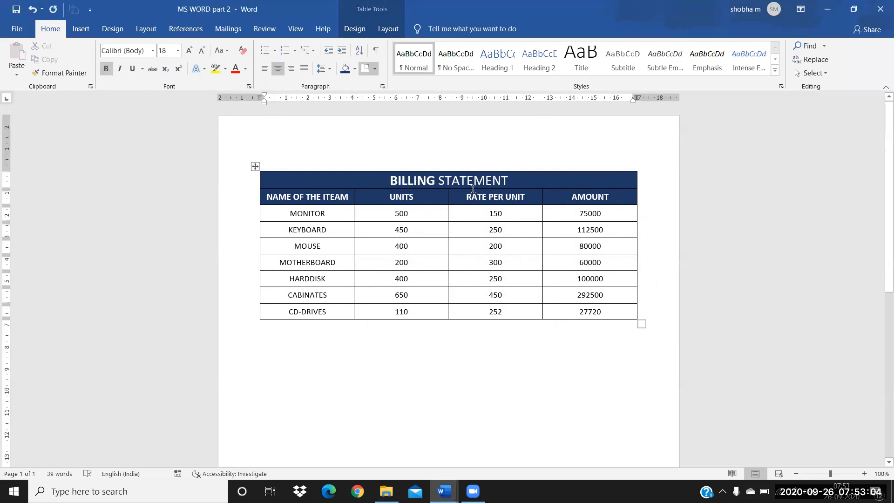
left_click(462, 177)
key("ctrl+b")
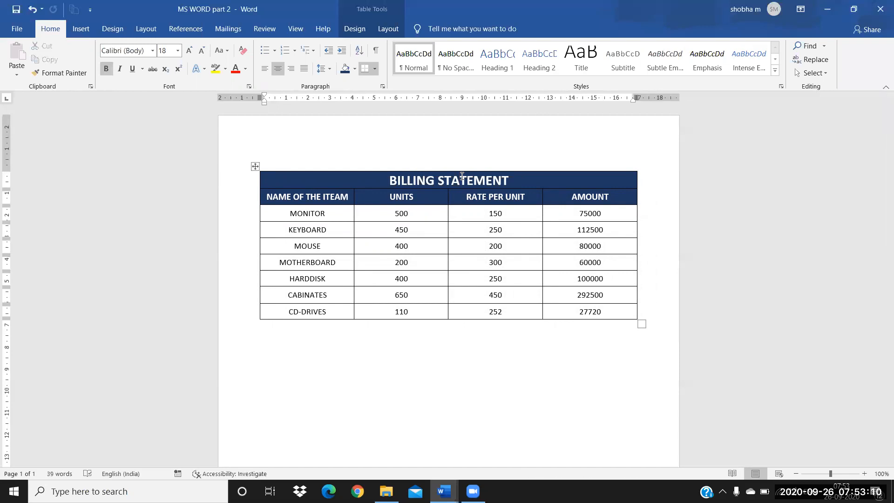
left_click(283, 219)
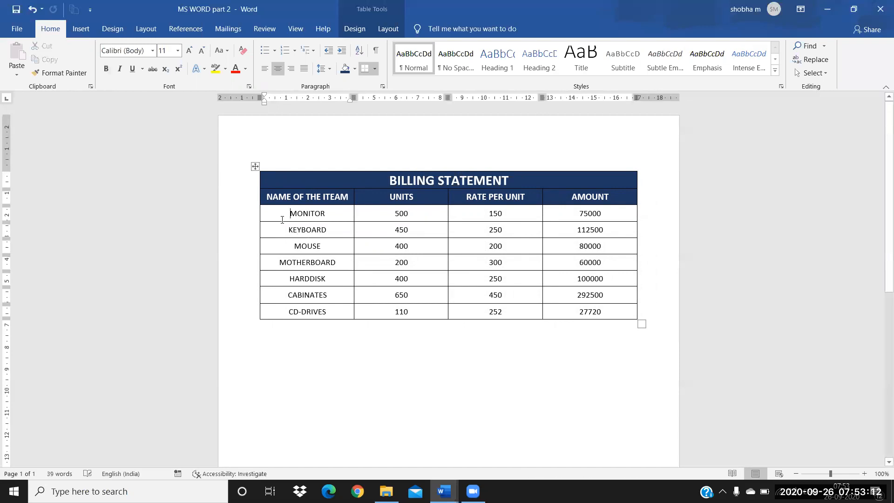
key("shift+Right")
key("shift+Right")
key("shift+Right")
key("shift+Right")
key("shift+Down")
key("shift+Down")
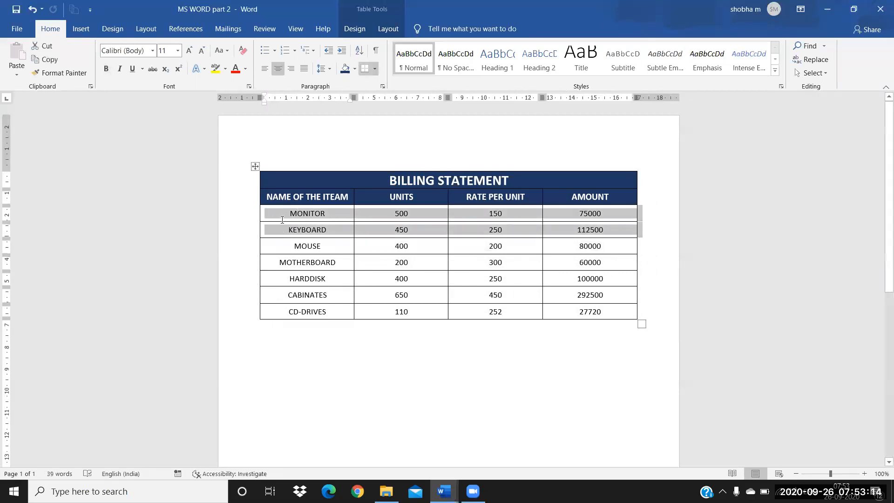
key("shift+Down")
key("shift+Down")
key("shift+Down")
key("shift+Down")
key("shift+Down")
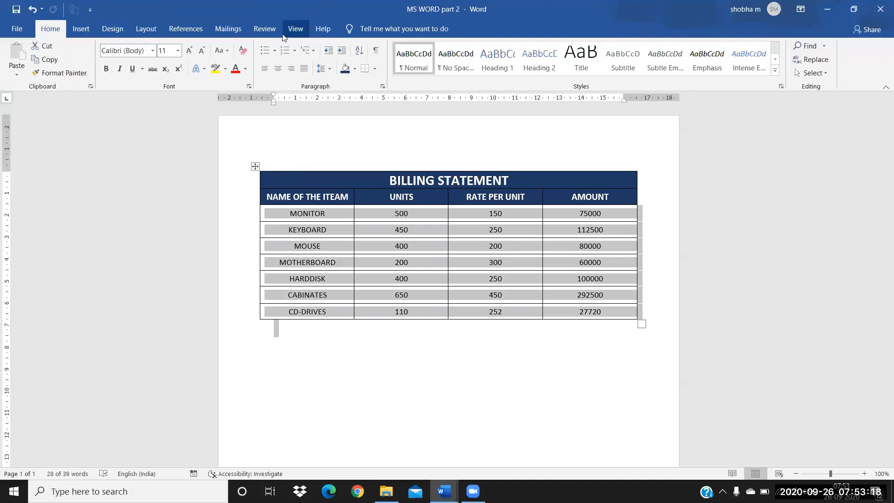
left_click(380, 294)
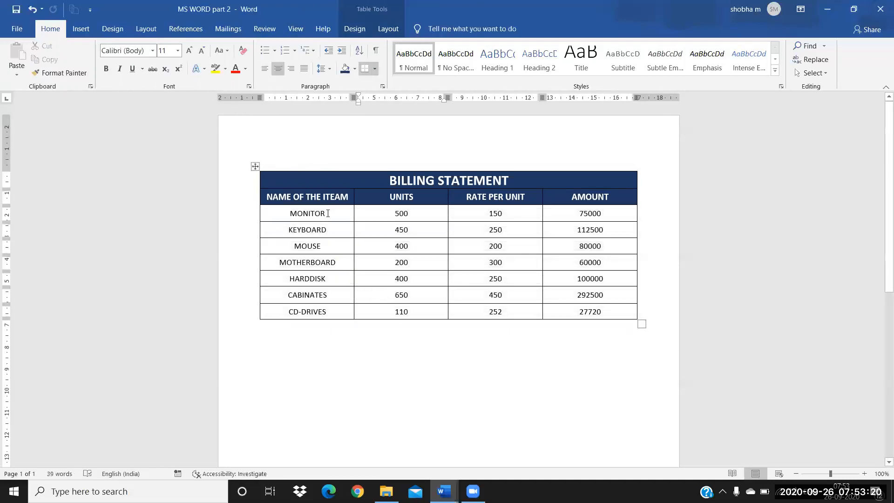
left_click(352, 30)
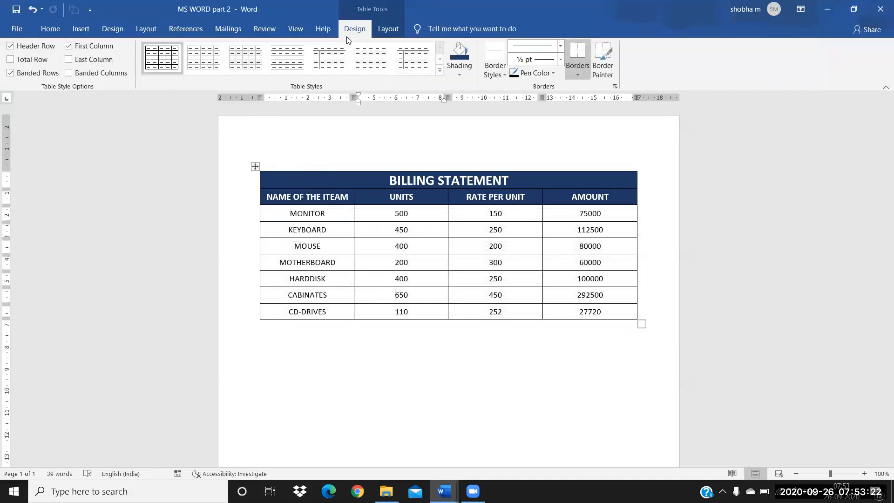
left_click(459, 73)
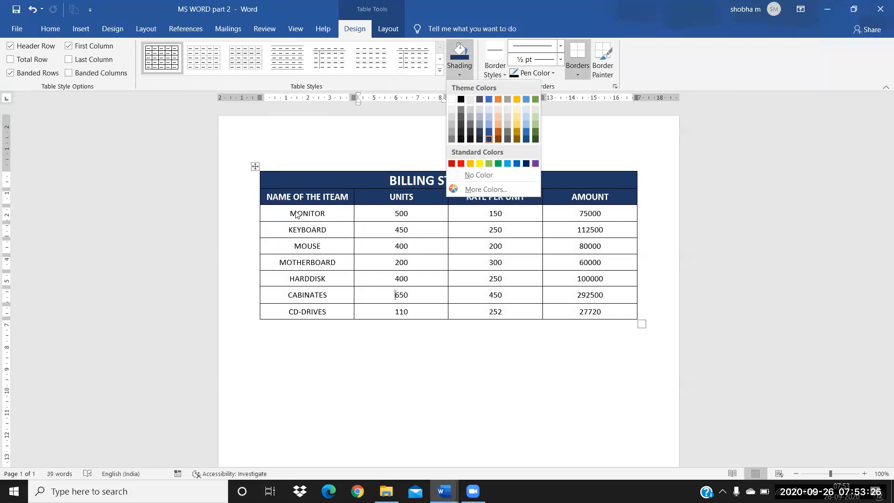
key("Escape")
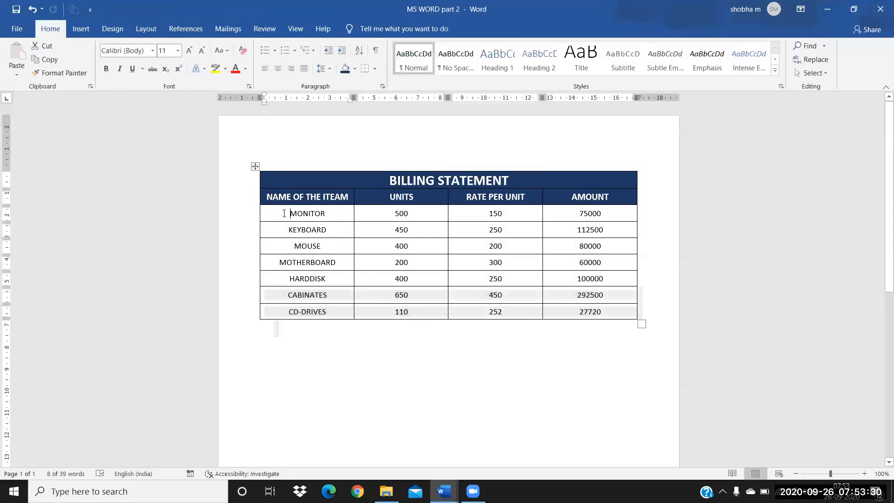
Shade all item rows from MONITOR to CD-DRIVES yellow across all four columns
left_click(284, 214)
key("shift+Right")
key("shift+Right")
key("shift+Right")
key("shift+Right")
key("shift+Right")
key("shift+Right")
key("shift+Right")
key("shift+Right")
key("shift+Right")
key("shift+Right")
key("shift+Right")
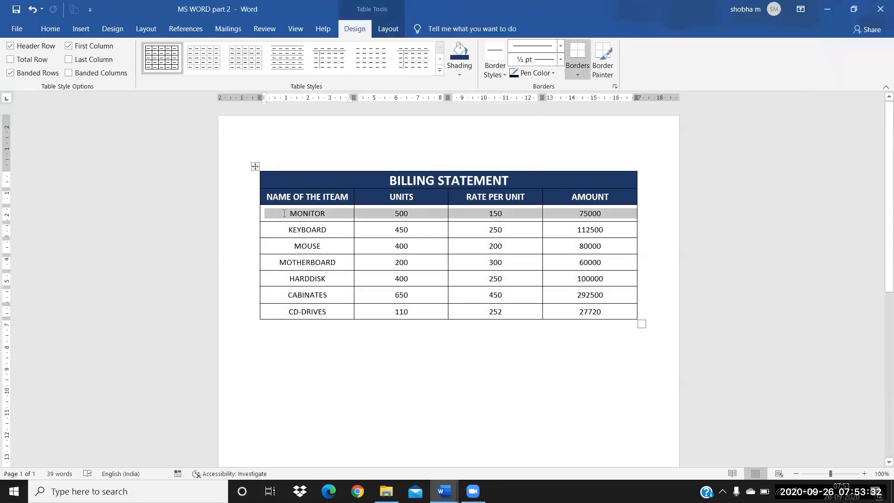
key("shift+Down")
key("shift+Down")
key("shift+Down")
key("shift+Down")
key("shift+Down")
key("shift+Down")
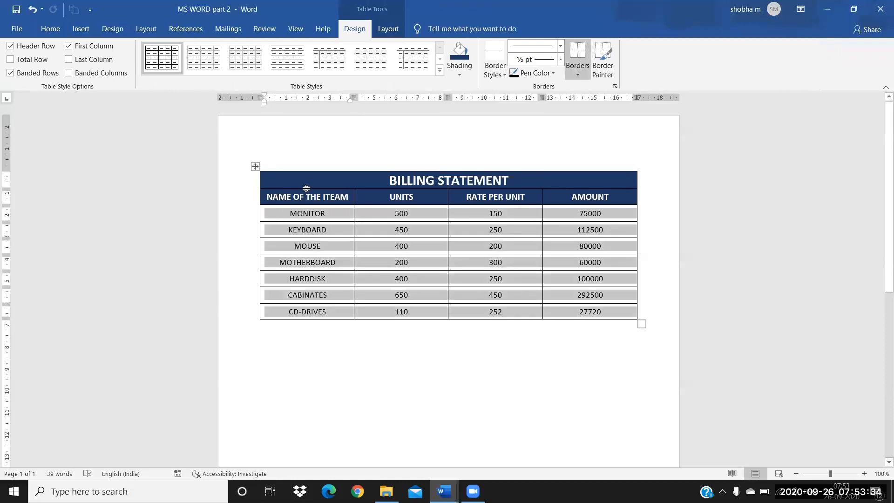
left_click(460, 74)
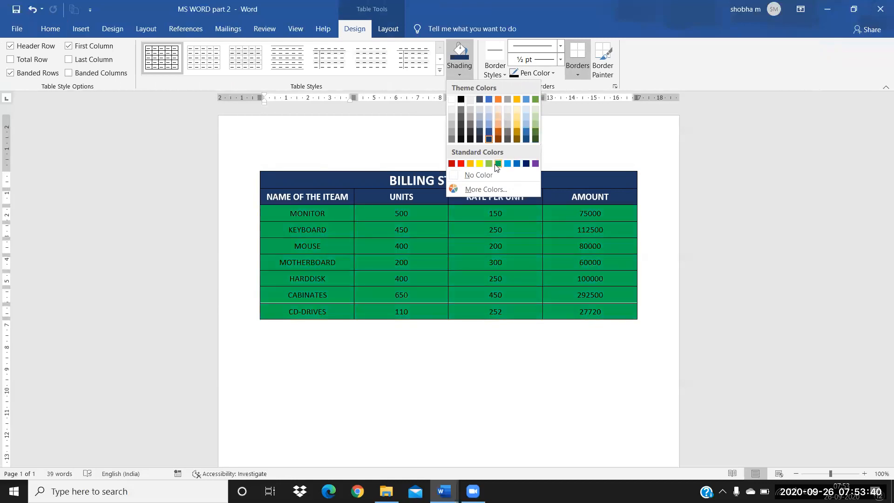
left_click(479, 164)
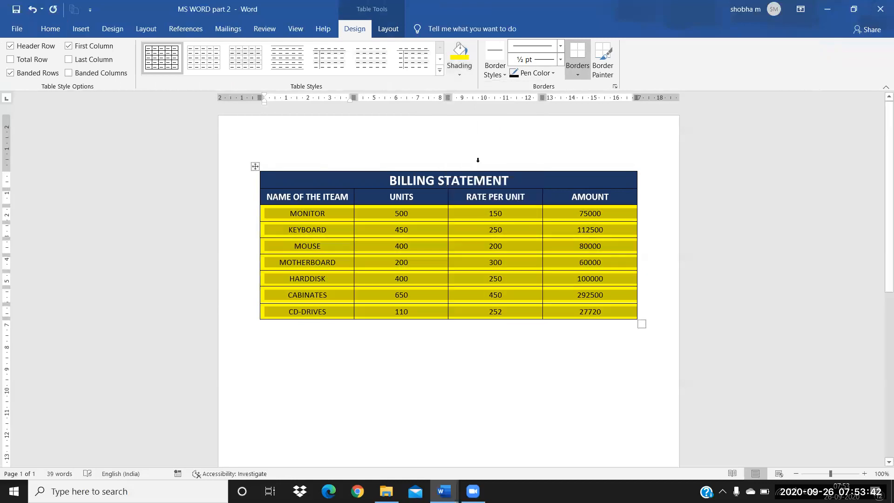
left_click(477, 235)
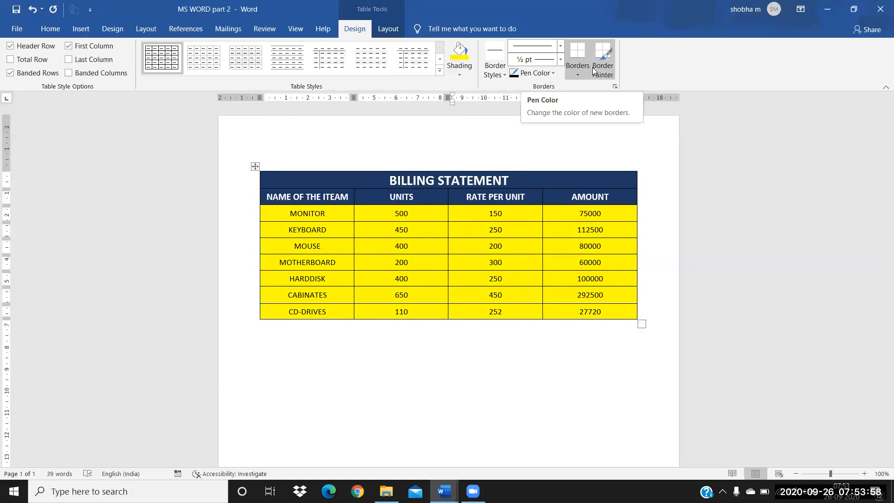
Paint green ½ pt borders around the BILLING STATEMENT title row and down the table's left edge, using a green theme border style
mouse_move(259, 191)
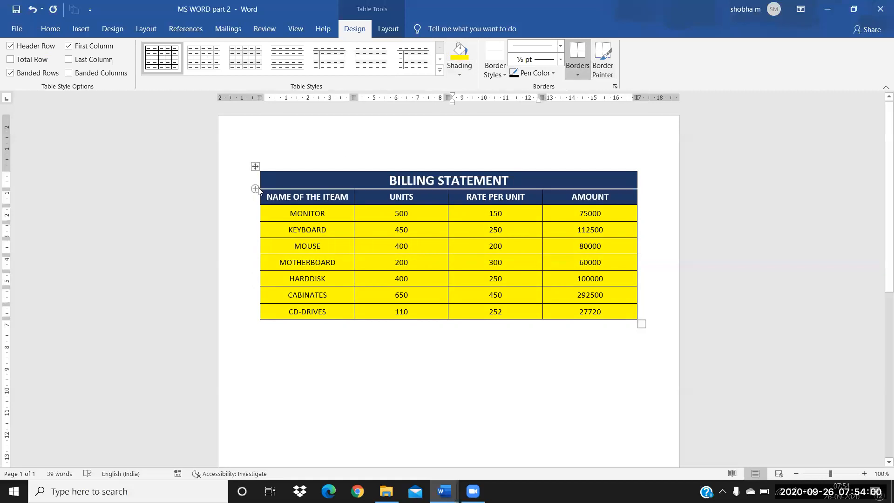
left_click(255, 167)
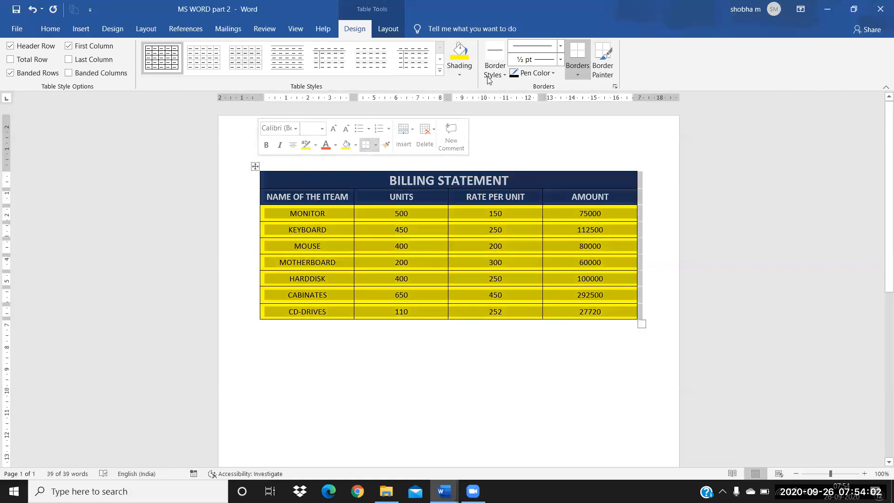
left_click(552, 74)
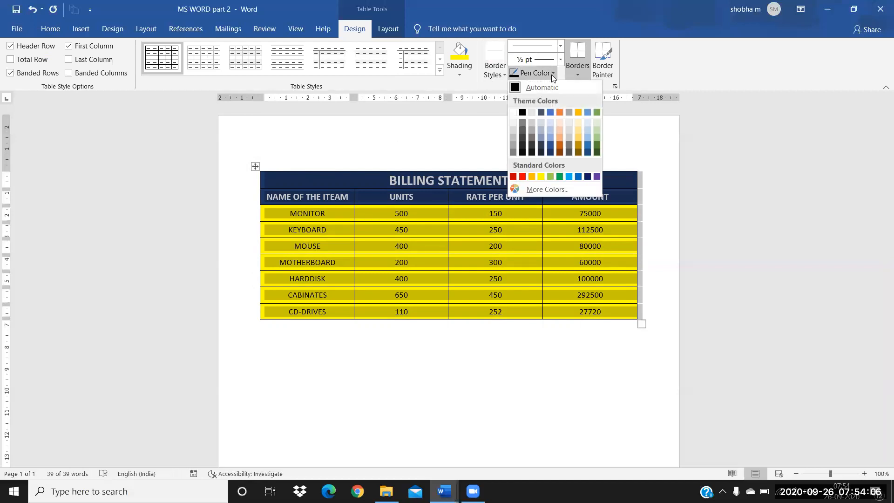
left_click(502, 76)
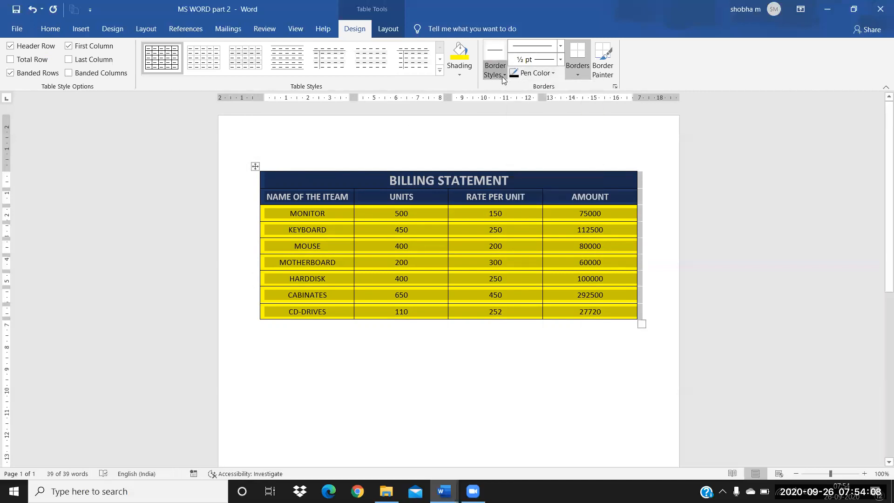
left_click(502, 76)
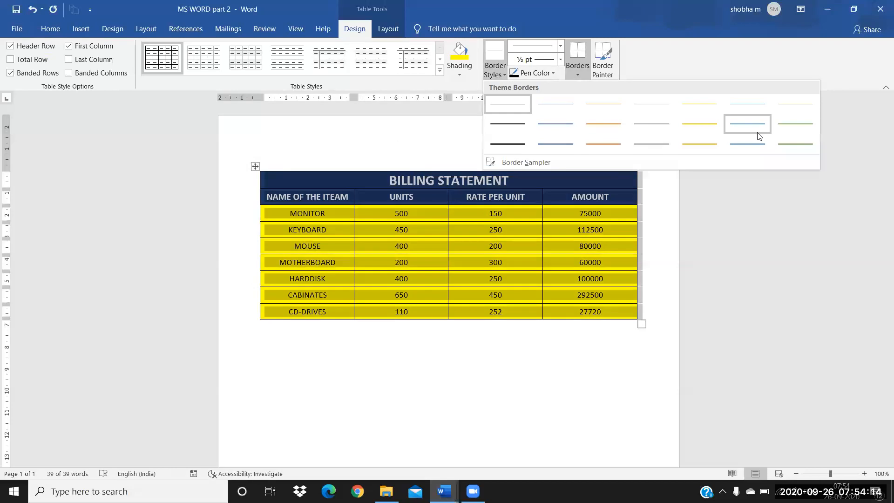
left_click(803, 148)
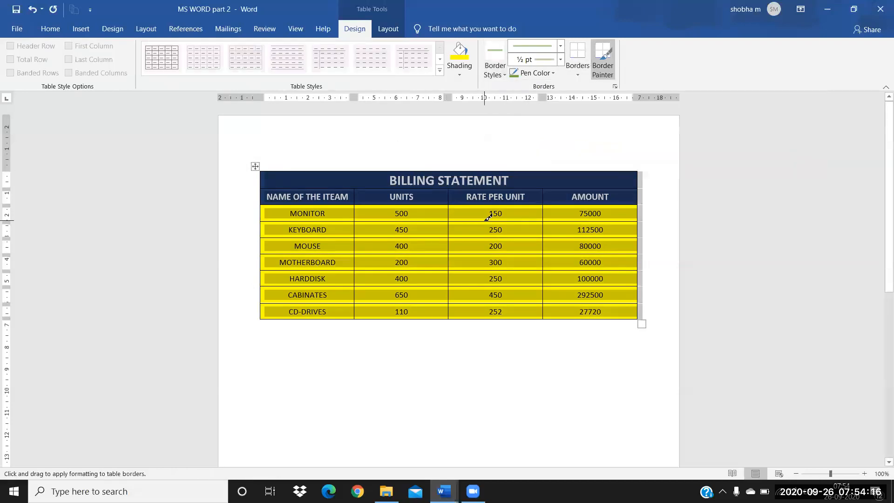
left_click(333, 188)
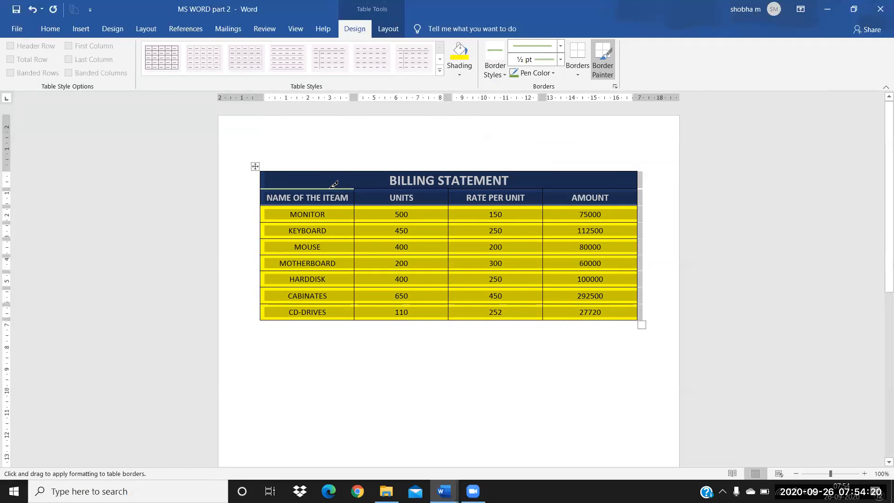
left_click(311, 170)
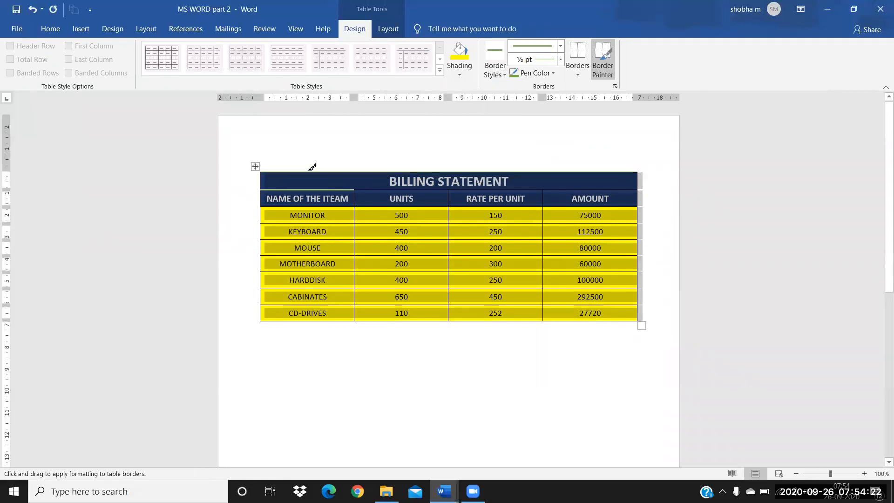
left_click(368, 188)
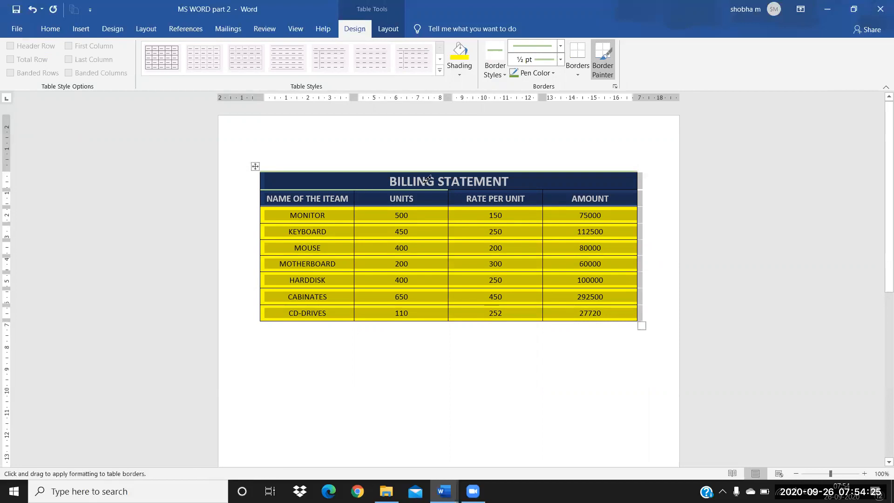
left_click(471, 188)
left_click(555, 188)
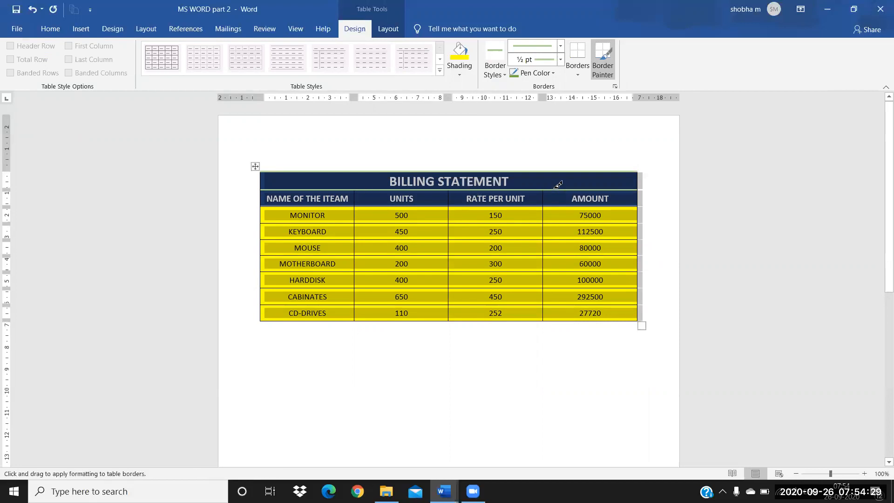
left_click(638, 177)
mouse_move(260, 173)
left_mouse_down()
mouse_move(271, 248)
mouse_move(258, 246)
mouse_move(264, 354)
left_mouse_up()
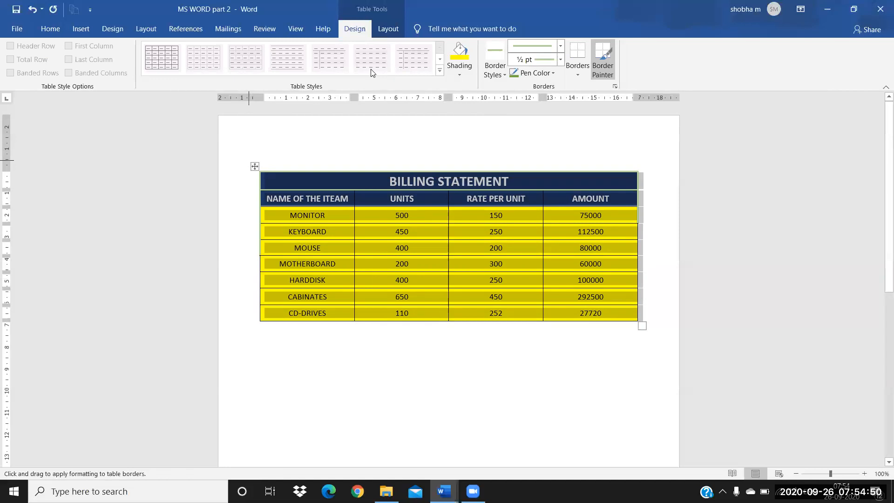
Reset the border pen color to Automatic and stop painting borders
left_click(553, 73)
left_click(535, 87)
key("Escape")
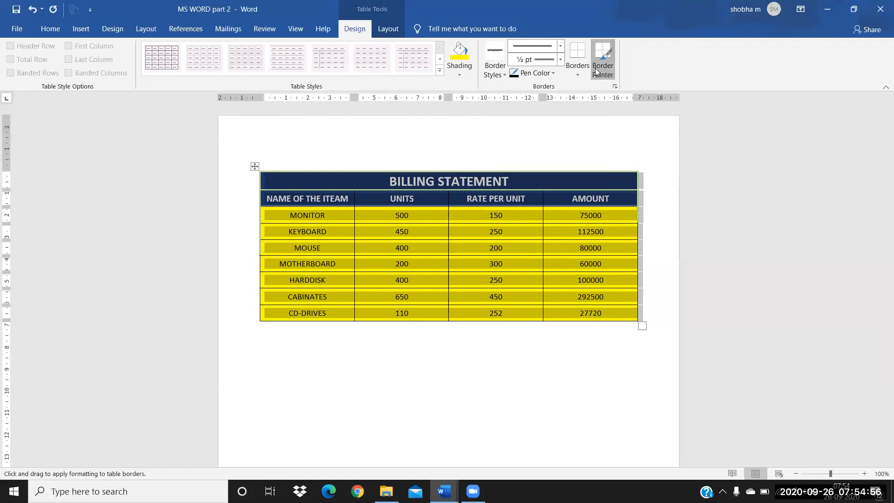
Open the Borders and Shading settings for the whole table and choose the All border setting
left_click(255, 165)
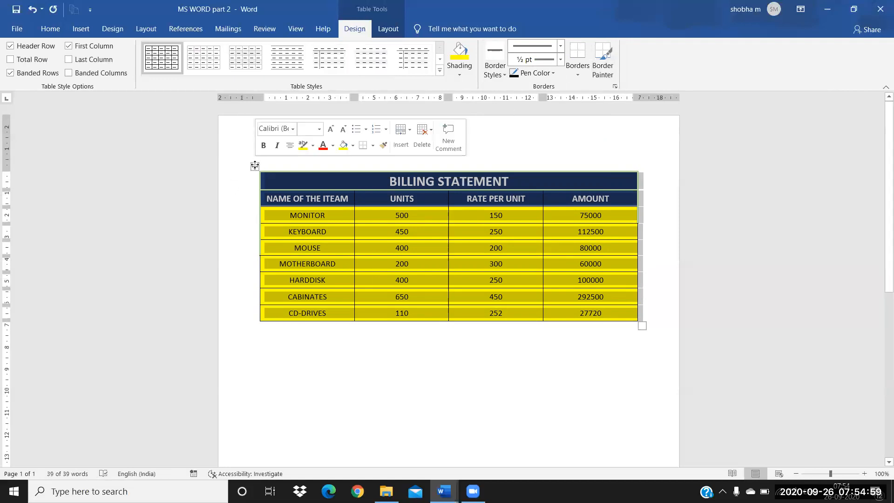
left_click(253, 169)
left_click(255, 167)
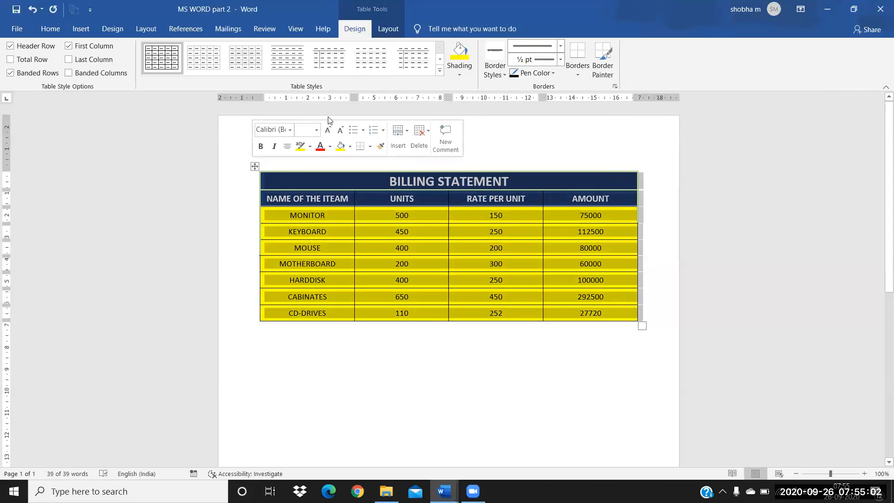
left_click(577, 73)
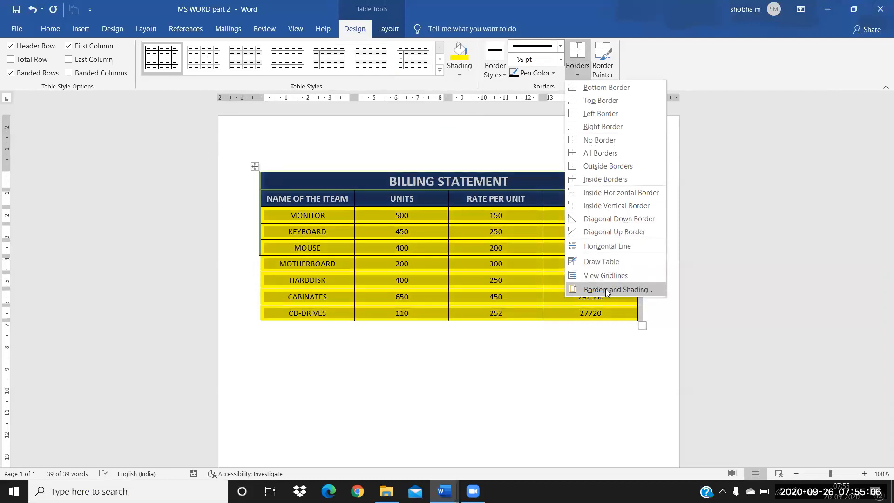
left_click(606, 289)
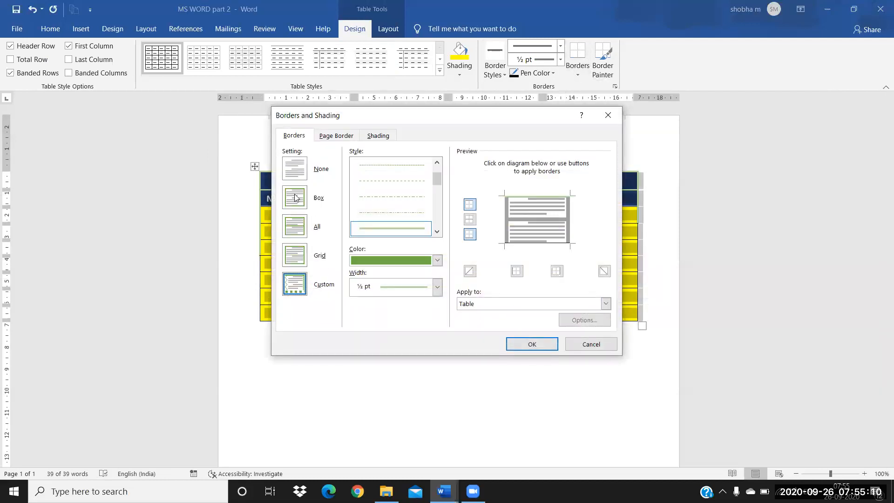
left_click(293, 227)
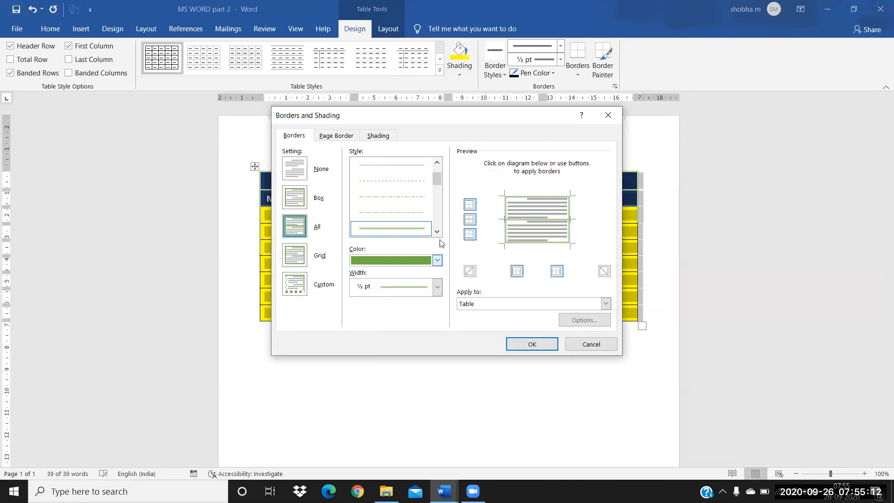
Choose the 3 pt thick-and-thin double line style for the table borders
left_click(437, 232)
left_click(437, 232)
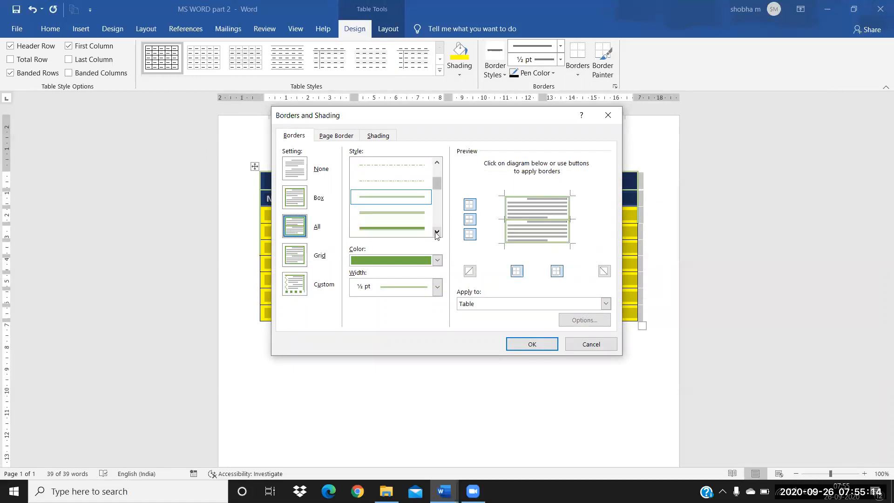
left_click(418, 215)
left_click_drag(415, 220, 437, 232)
left_click(437, 163)
left_click(437, 163)
left_click(436, 167)
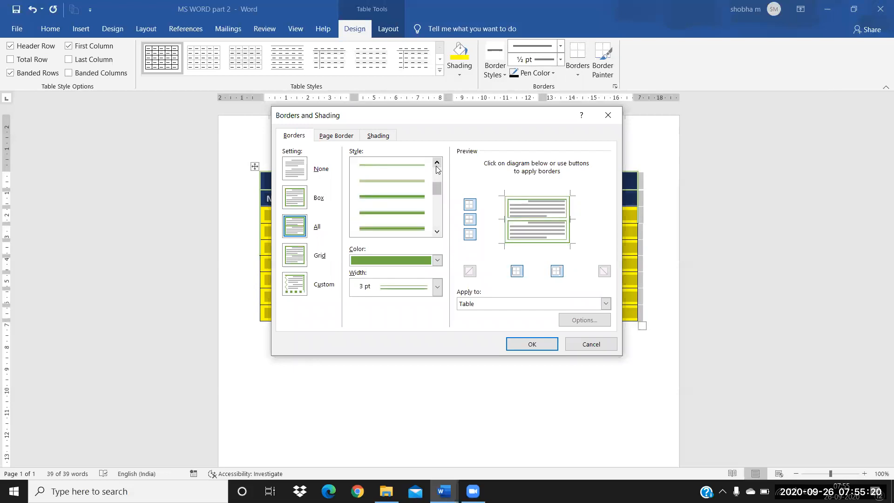
left_click(405, 202)
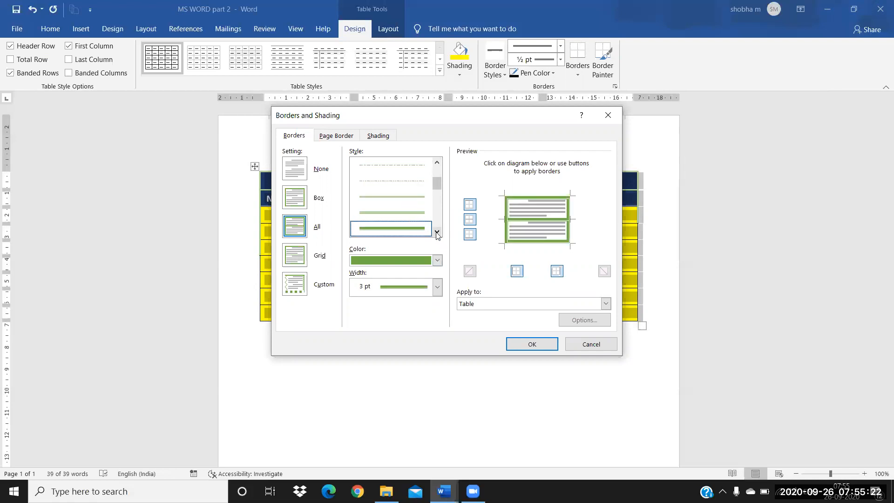
Set the border color to dark red, keep the right border on, and apply the borders to the table
left_click(438, 260)
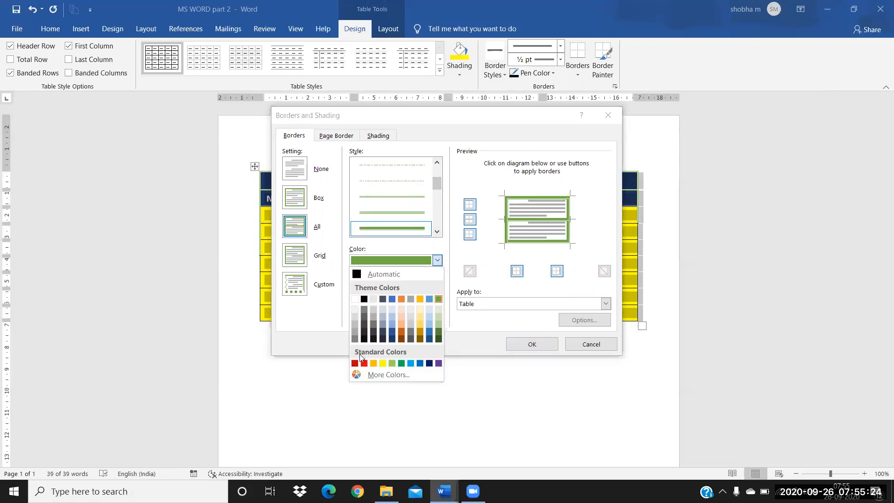
left_click(354, 363)
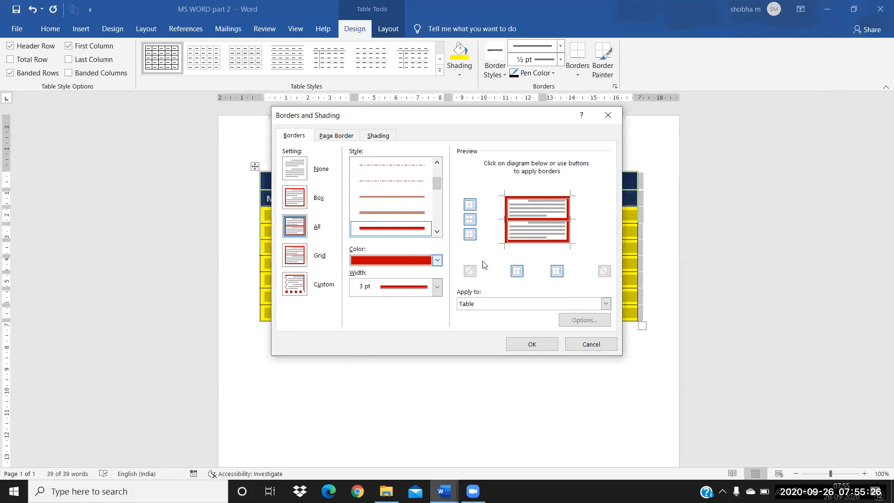
left_click(558, 272)
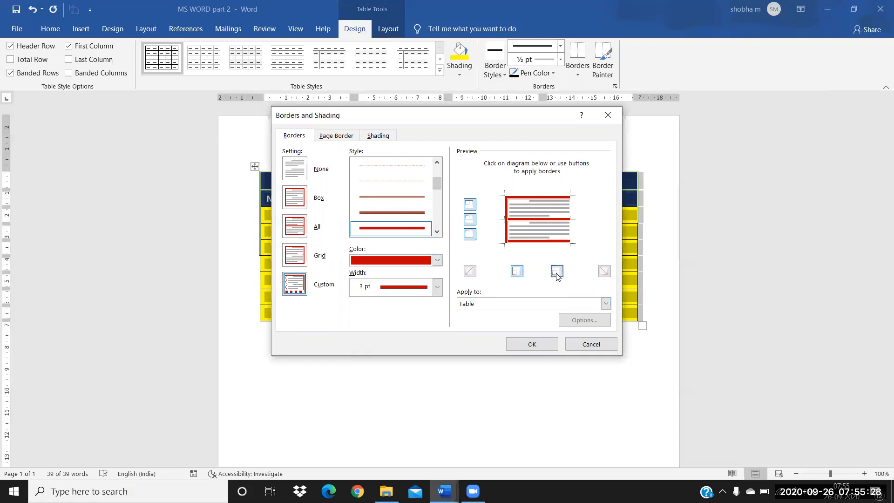
left_click(554, 274)
left_click(531, 343)
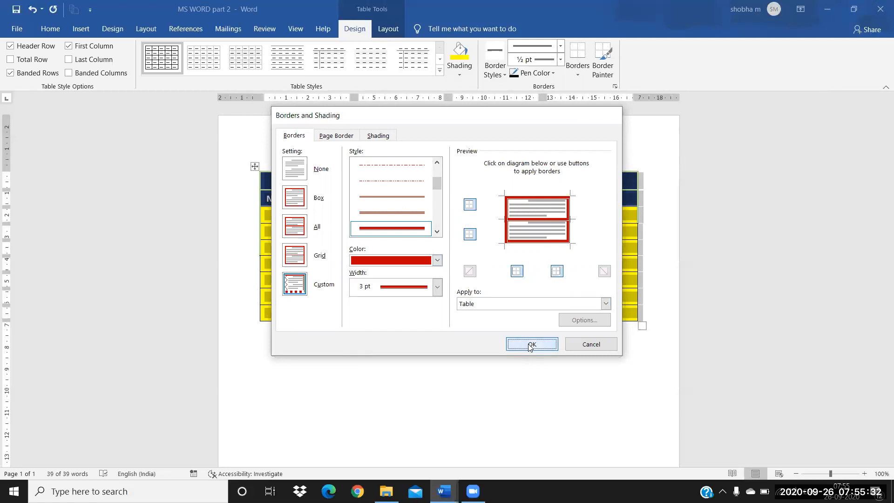
left_click(450, 411)
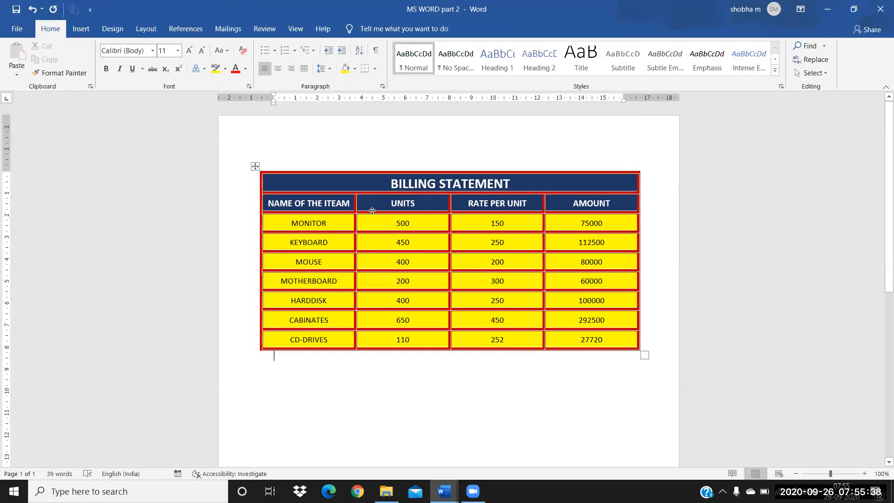
Set the border weight to 2 ¼ pt and apply it to all borders of the whole table
left_click(255, 166)
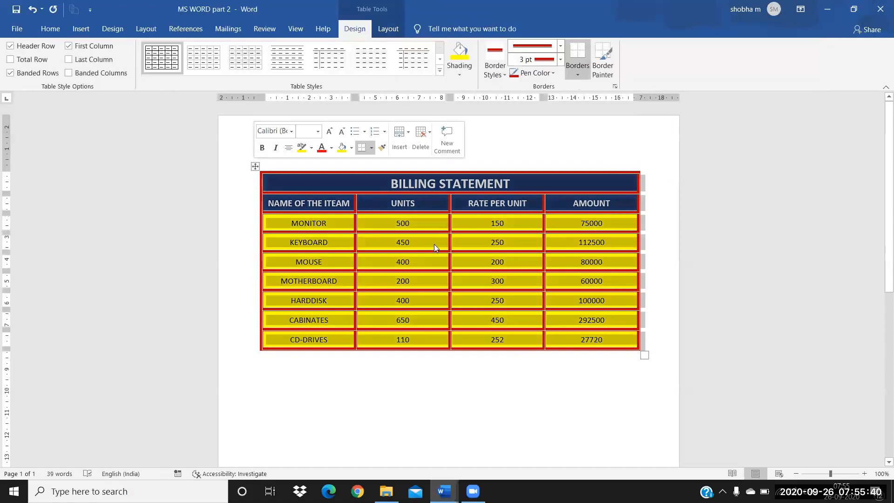
left_click(561, 60)
left_click(546, 90)
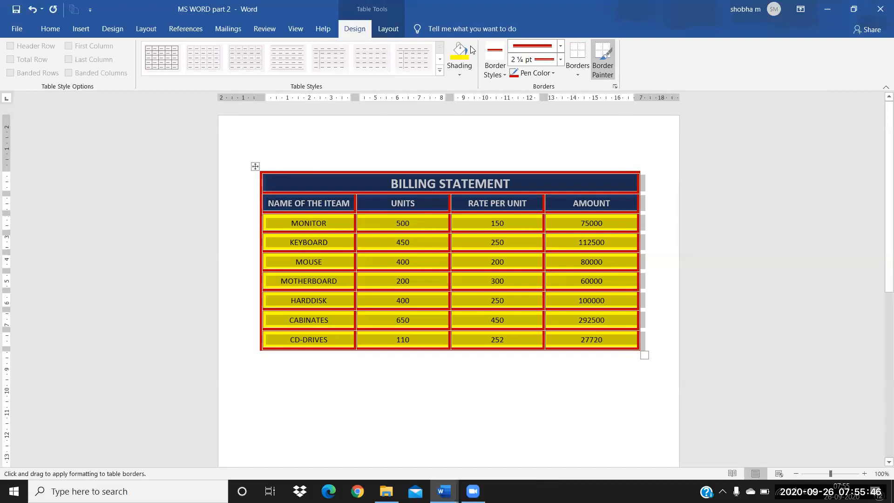
left_click(560, 59)
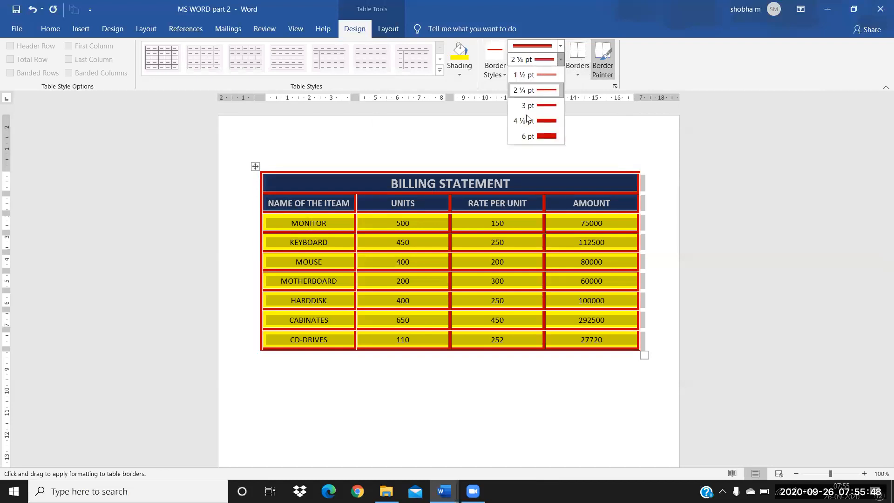
left_click(581, 64)
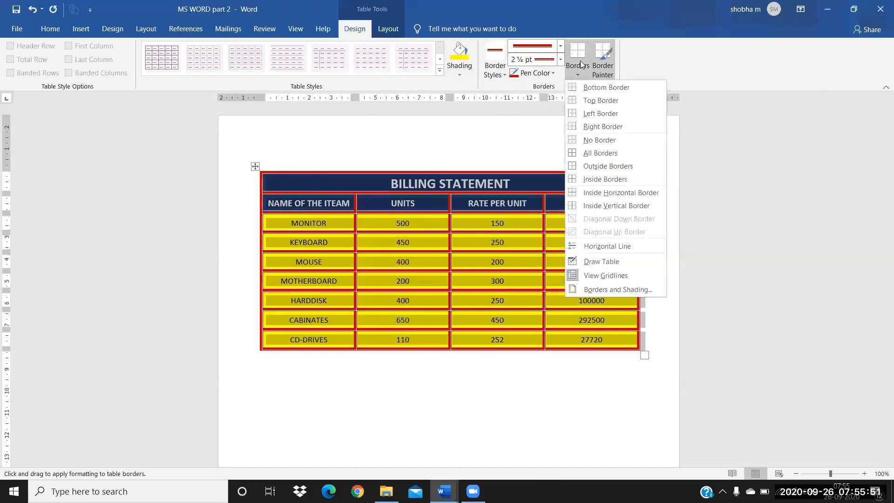
left_click(587, 154)
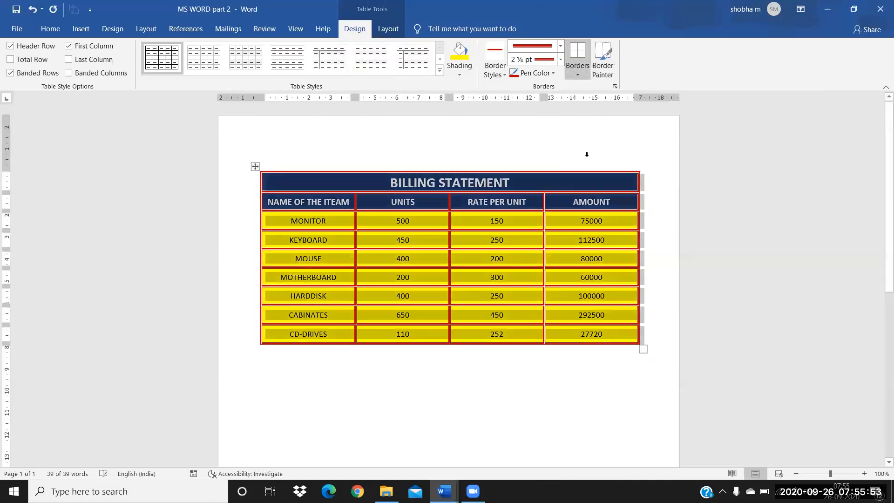
Change the color of all the table's borders to the darkest theme green in the Borders and Shading settings
left_click(574, 73)
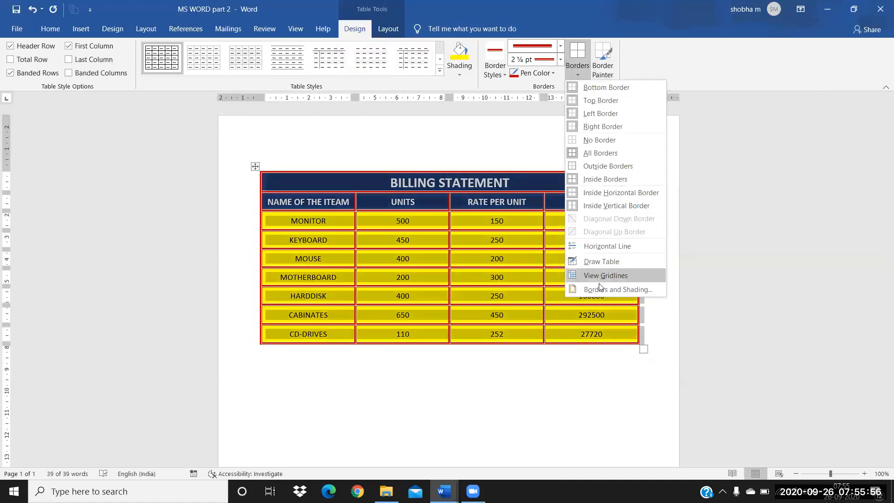
left_click(598, 288)
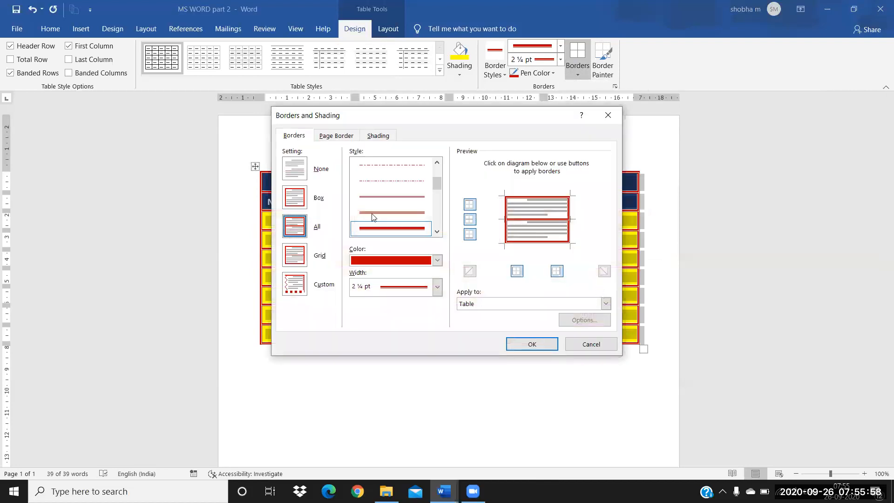
left_click(438, 260)
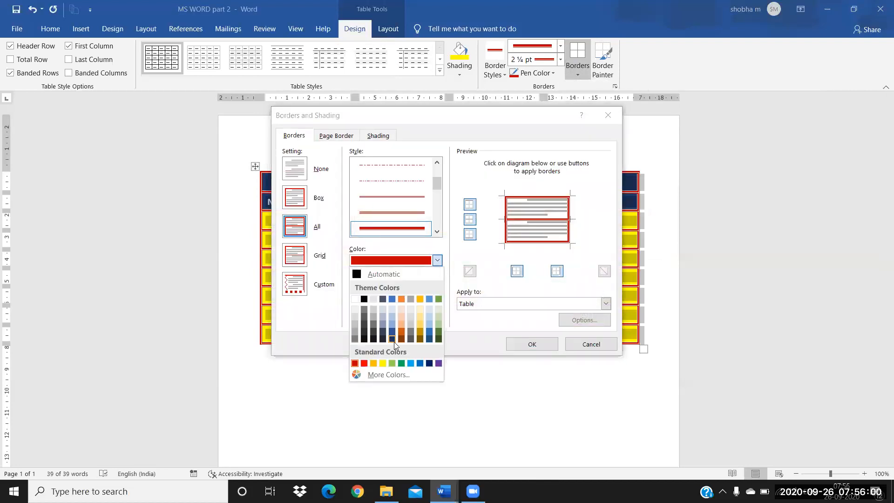
left_click(437, 334)
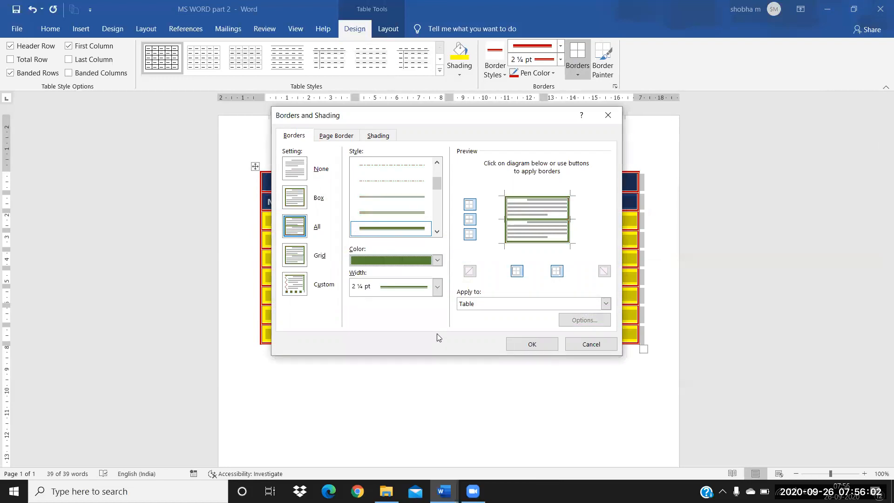
left_click(437, 262)
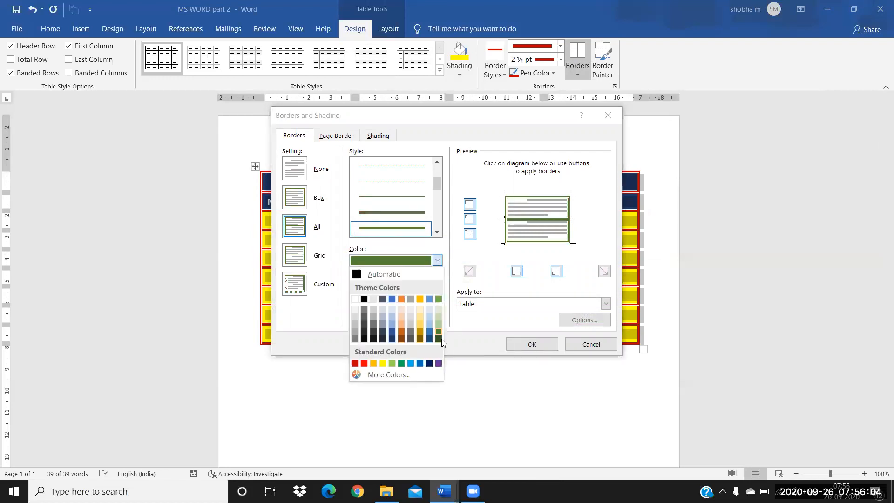
left_click(438, 338)
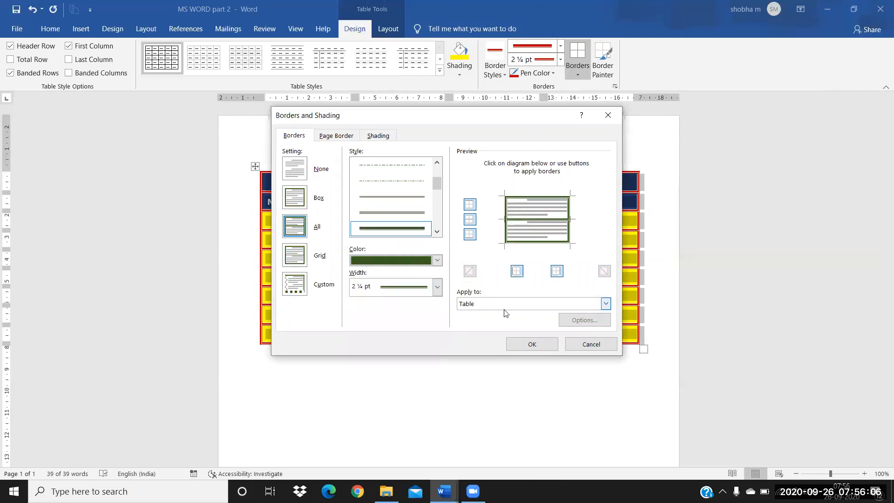
left_click(527, 343)
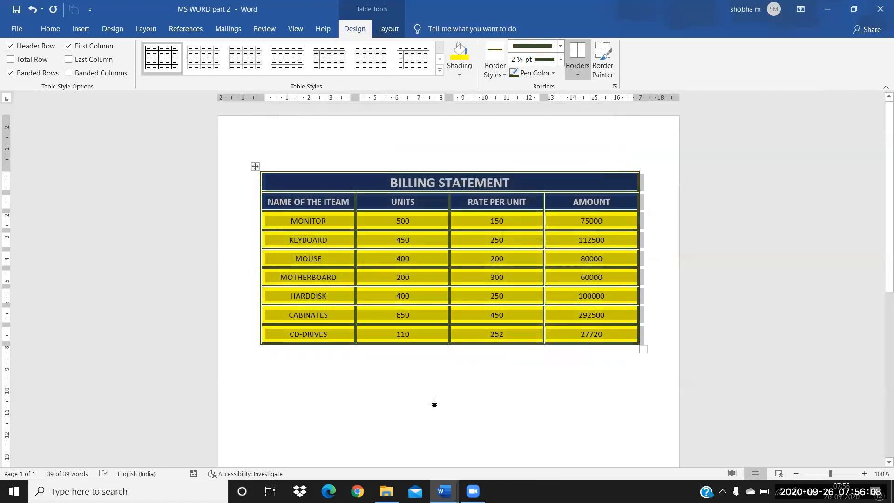
left_click(434, 400)
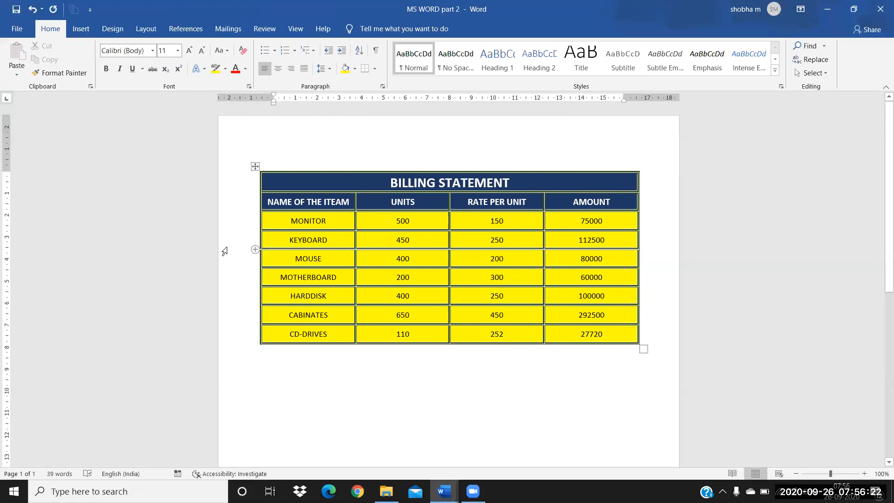
Insert a blank column before the item name column and move the table to the page's left edge
left_click(321, 236)
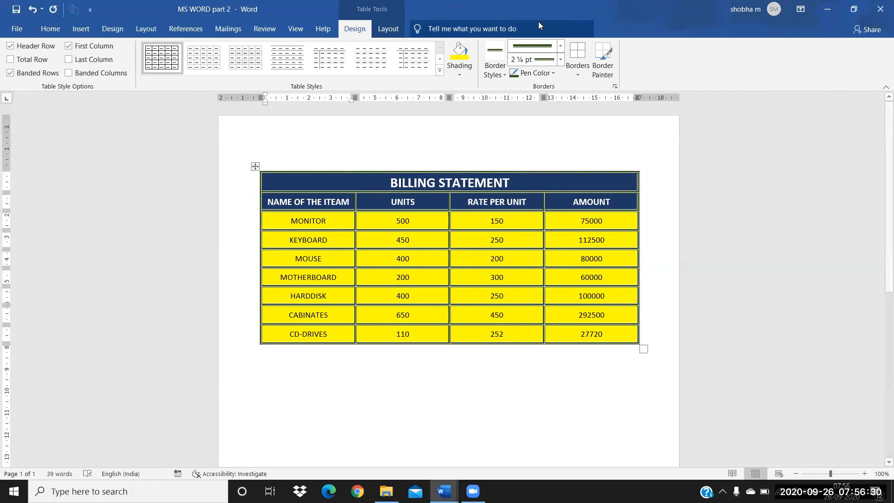
left_click(388, 28)
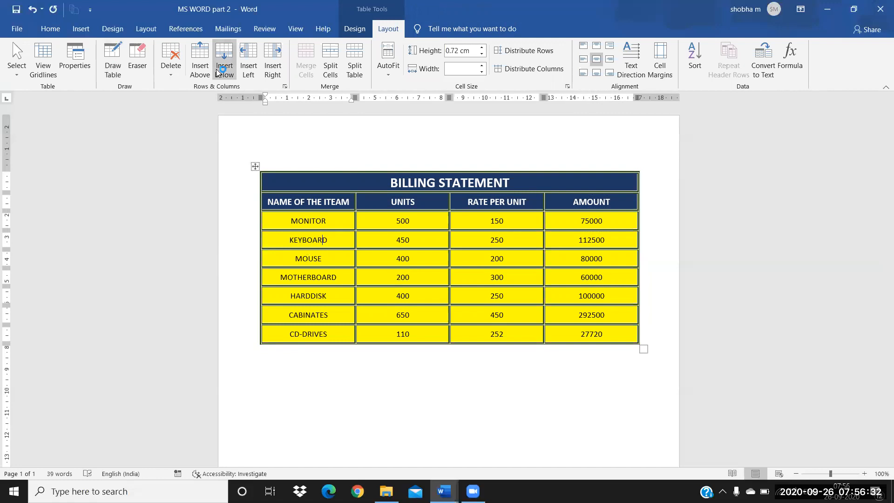
left_click(249, 74)
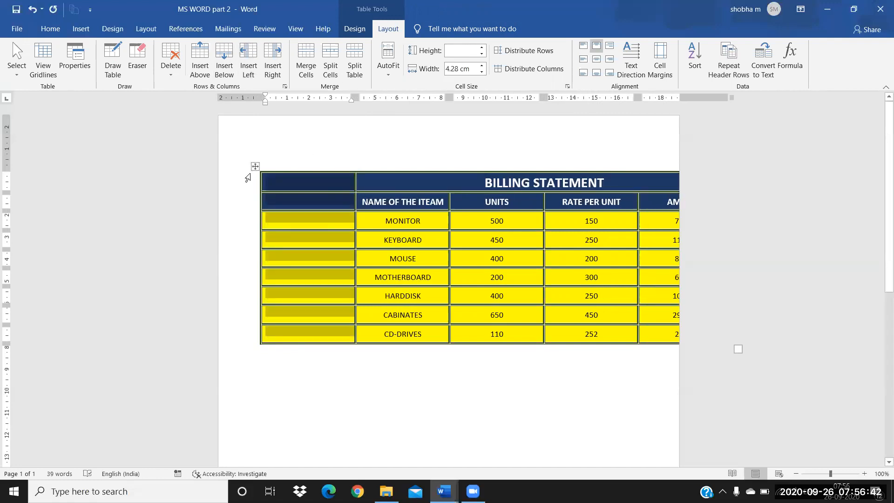
left_click_drag(255, 167, 212, 166)
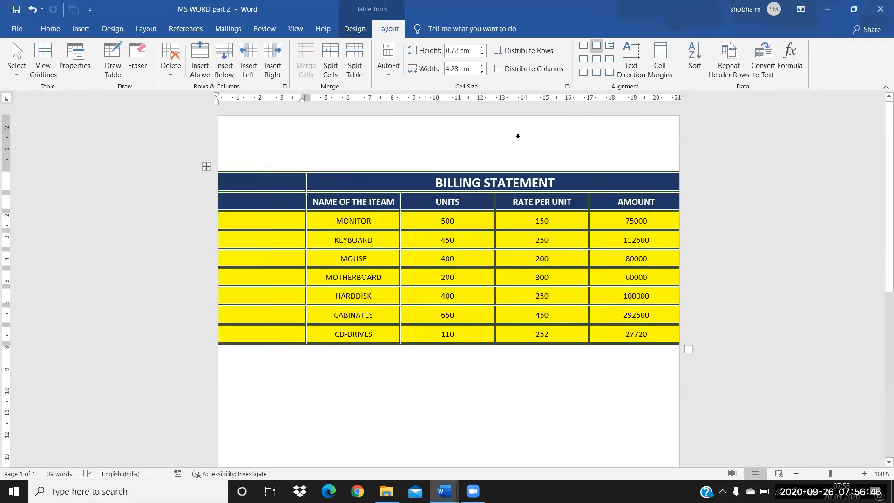
Insert a blank column between the UNITS and RATE PER UNIT columns
left_click(458, 221)
left_click(262, 68)
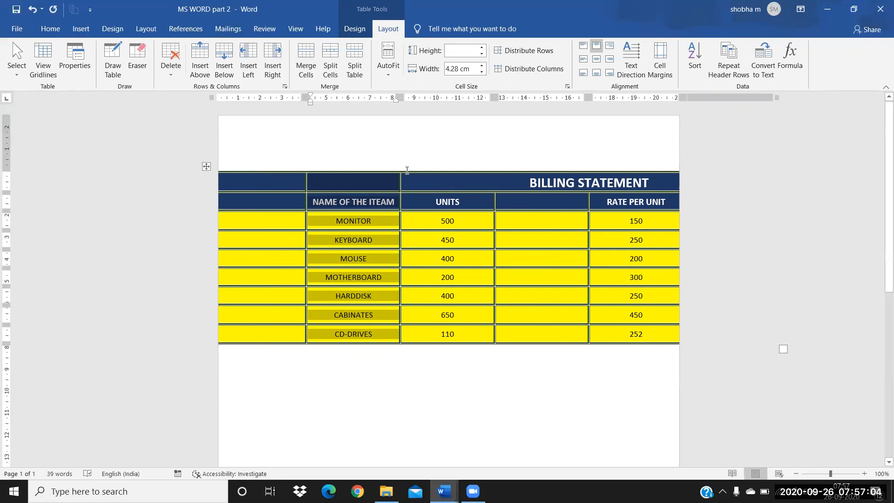
Delete the entire billing table, and undo the deletion
left_click(275, 200)
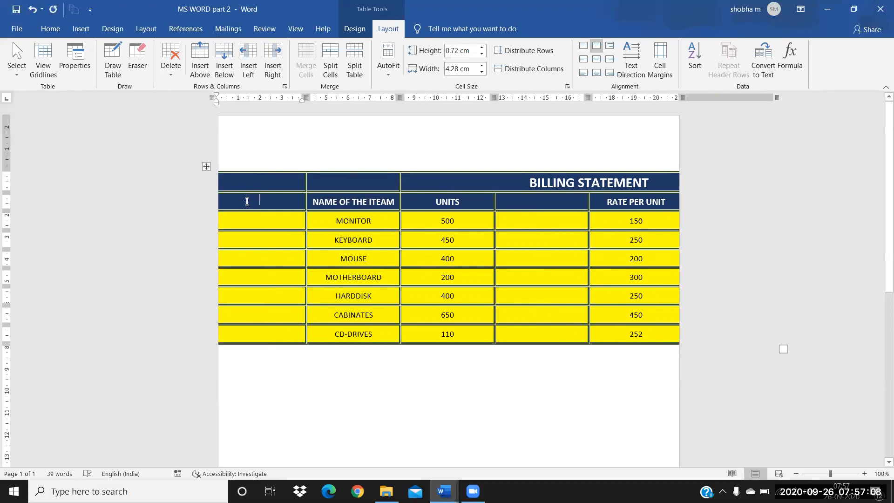
left_click(169, 75)
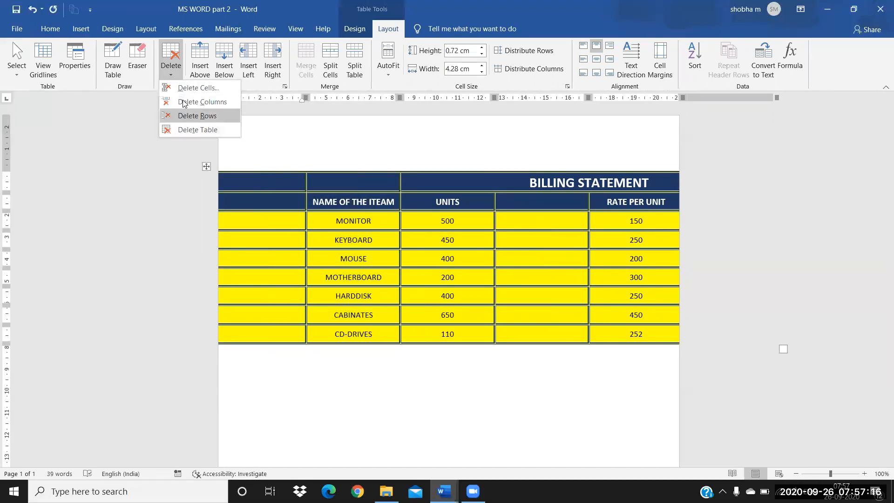
left_click(184, 129)
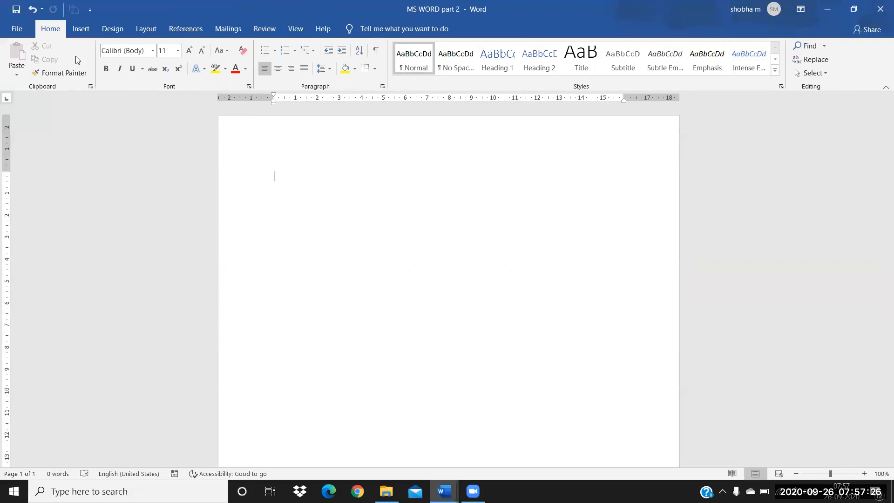
left_click(33, 10)
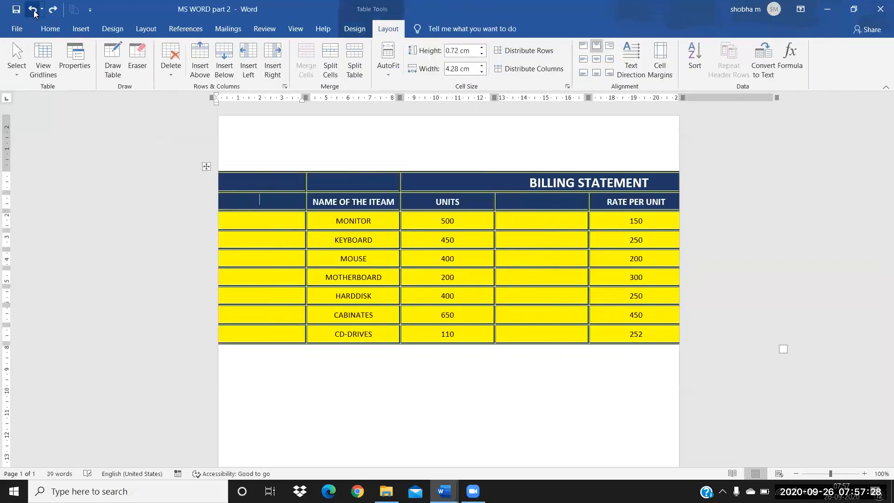
Delete the blank column before the item names and the blank column between UNITS and RATE PER UNIT
left_click(172, 75)
left_click(191, 102)
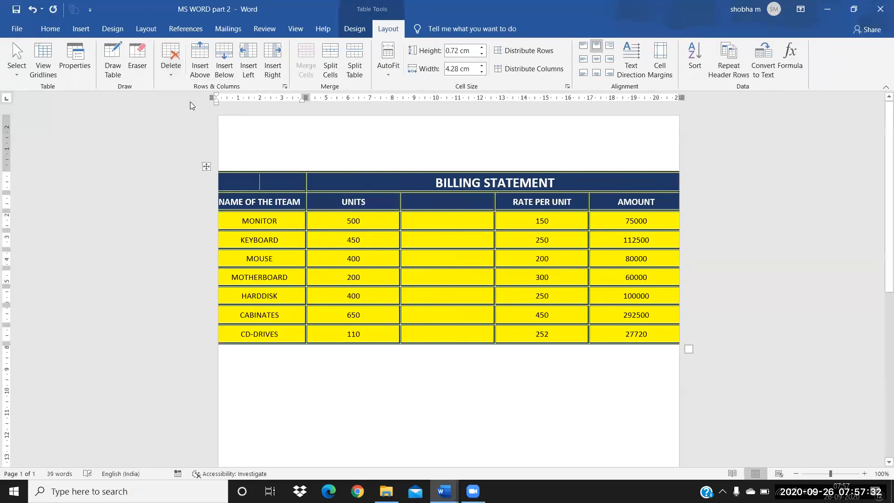
left_click(409, 201)
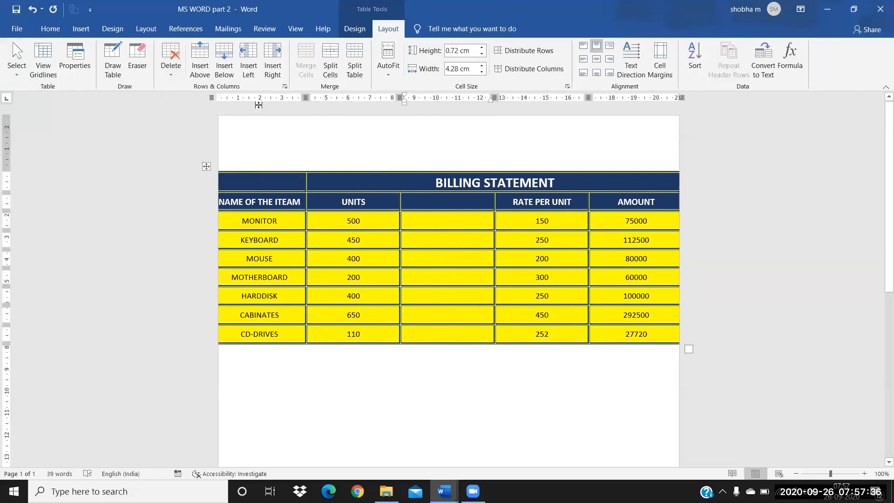
left_click(171, 72)
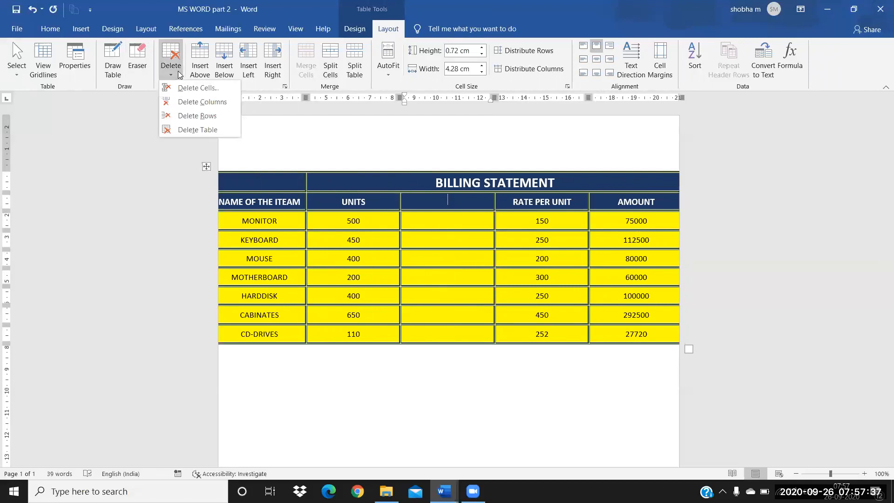
left_click(190, 104)
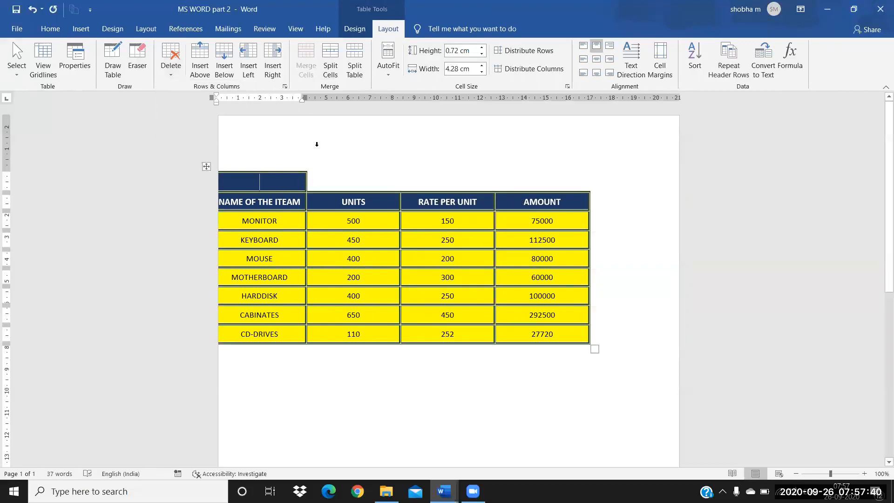
Undo the last column deletion and try to select only the cells of the blank column after UNITS
left_click(346, 219)
key("ctrl+z")
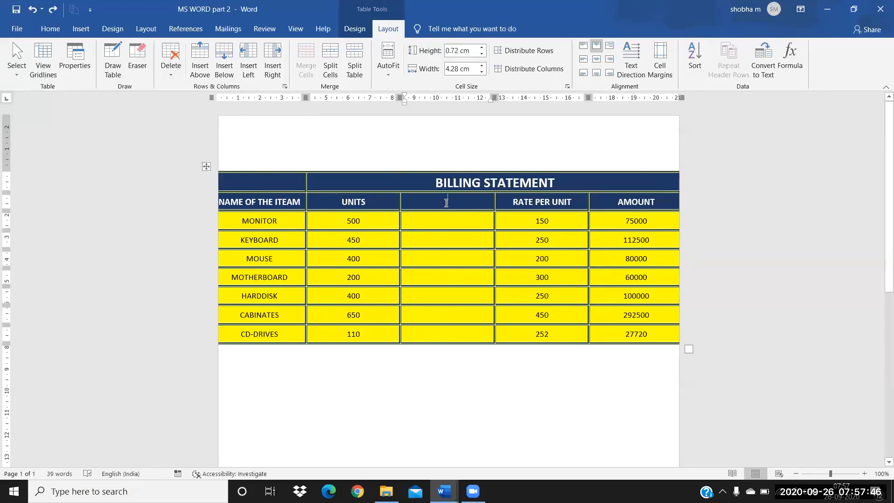
key("shift+Down")
key("shift+Down")
key("shift+Down")
key("shift+Down")
key("shift+Down")
key("shift+Down")
key("shift+Down")
key("shift+Down")
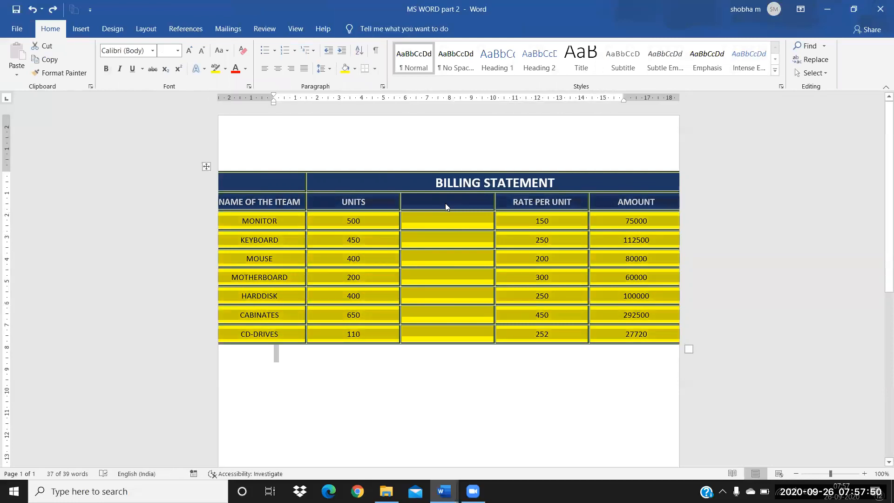
left_click(458, 225)
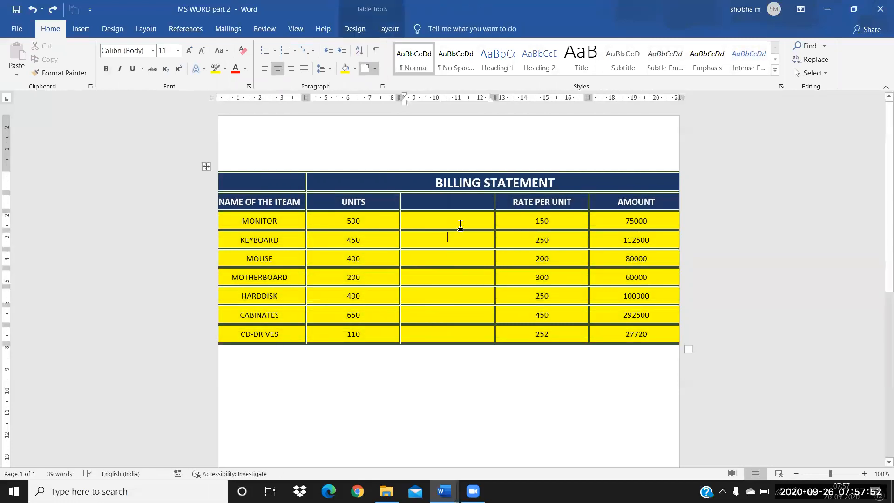
Delete the blank column after UNITS again, starting from its heading cell
left_click(438, 195)
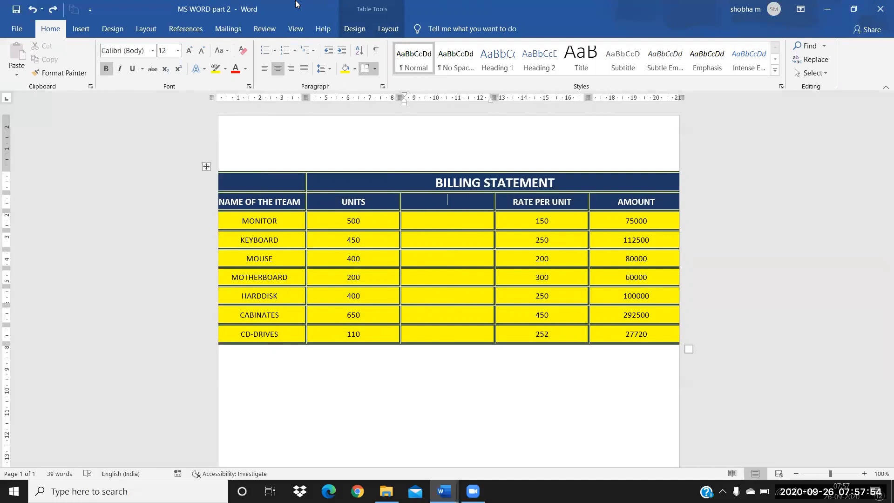
left_click(171, 69)
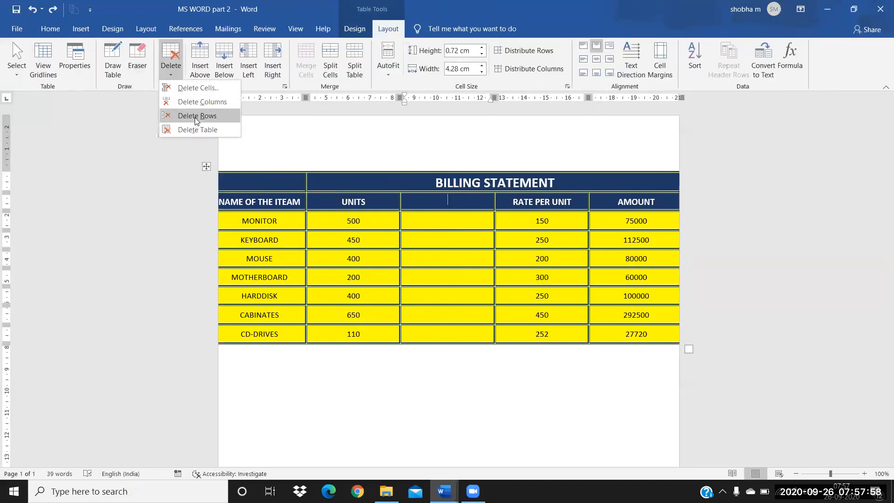
left_click(201, 103)
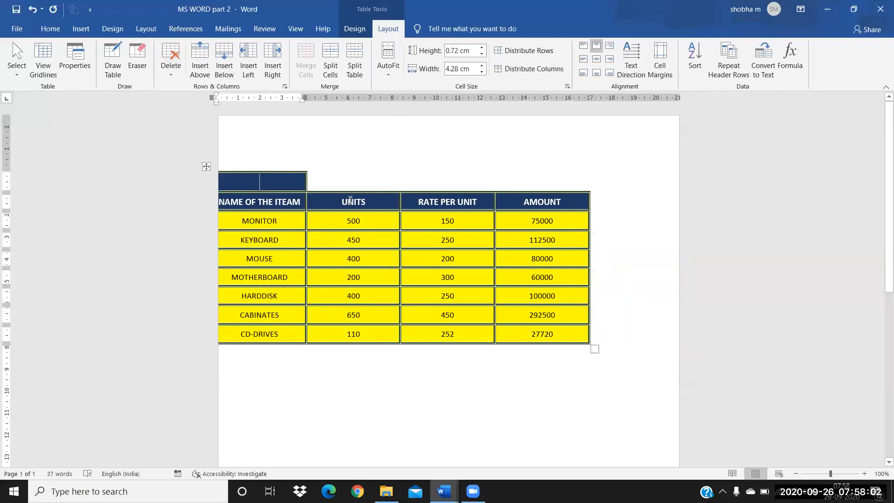
Undo the column deletions and insertions and the table move to restore the original four-column billing table
key("ctrl+z")
key("ctrl+z")
key("ctrl+z")
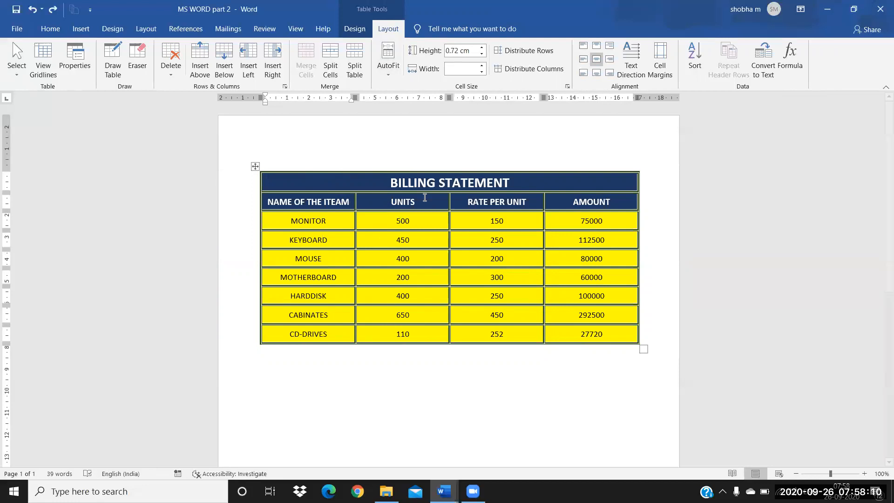
Draw a new single-cell table about 8.3 cm wide and 2.24 cm high below the billing table
left_click(112, 68)
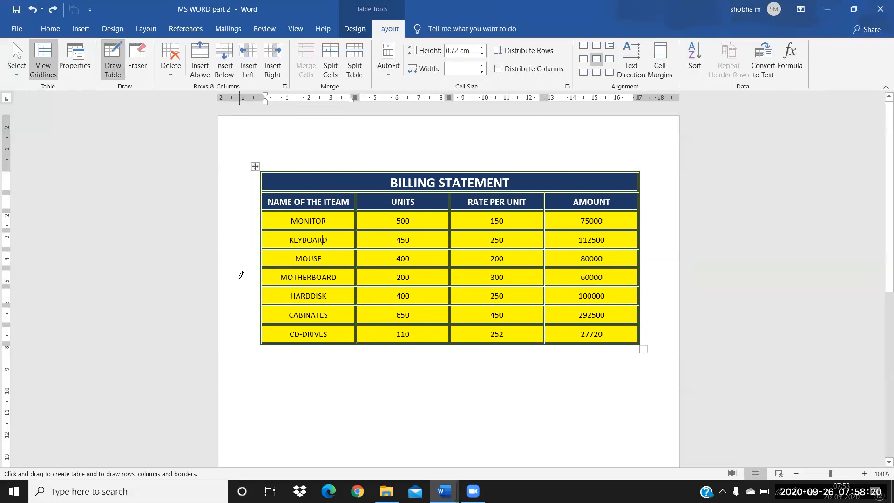
mouse_move(326, 363)
left_mouse_down()
mouse_move(493, 336)
mouse_move(515, 355)
mouse_move(471, 359)
mouse_move(484, 396)
mouse_move(509, 416)
left_mouse_up()
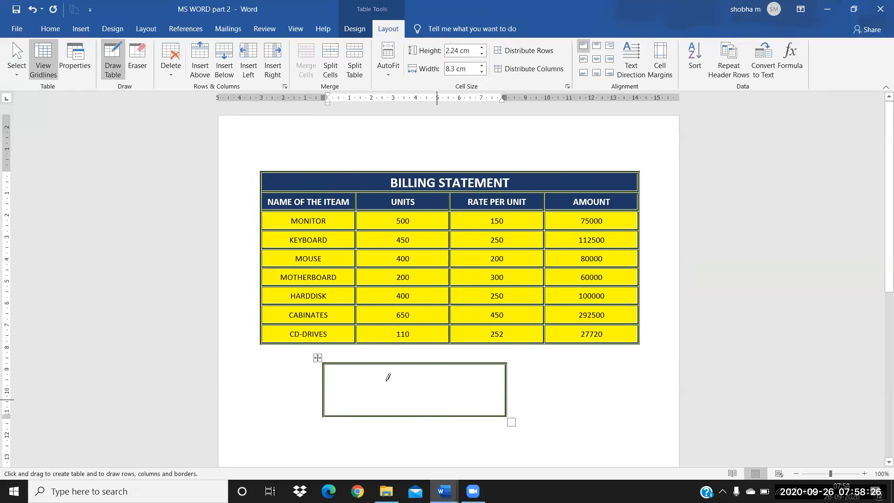
Draw three vertical lines through the new table to divide it into columns about 1.88, 2.37, 2.22 and 1.82 cm wide
mouse_move(367, 361)
left_mouse_down()
mouse_move(362, 435)
mouse_move(363, 426)
left_mouse_up()
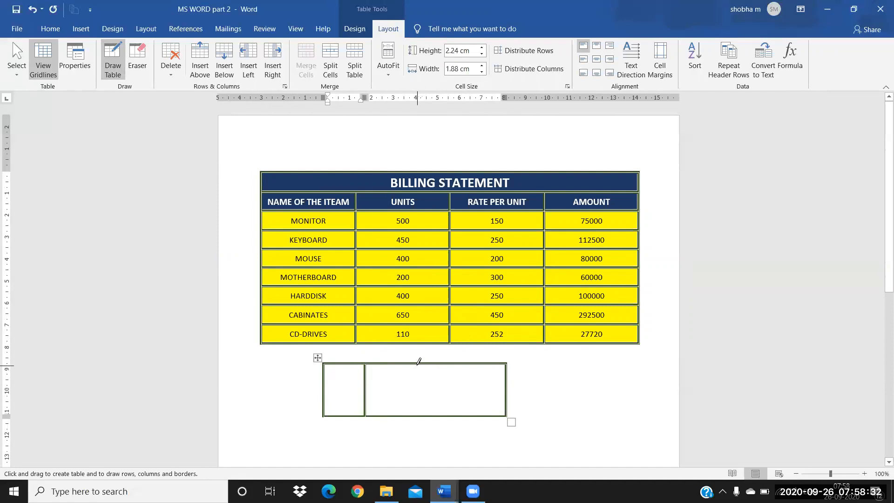
left_click_drag(419, 362, 419, 412)
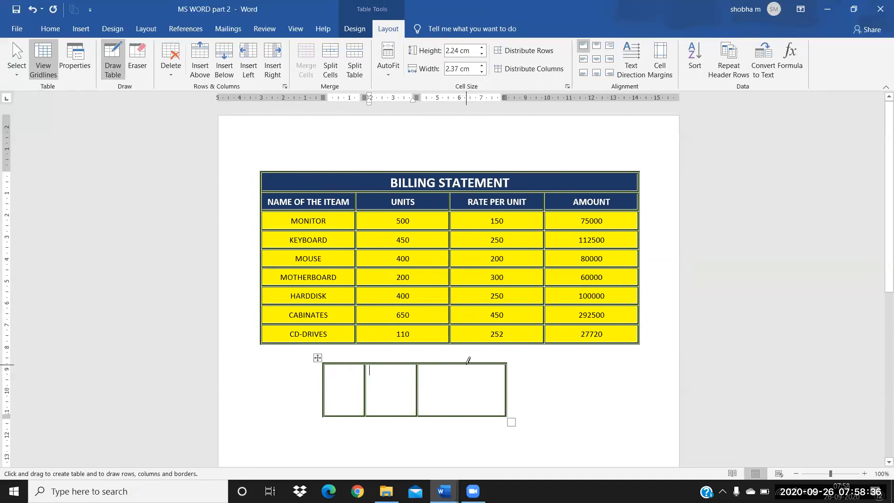
left_click_drag(468, 361, 471, 414)
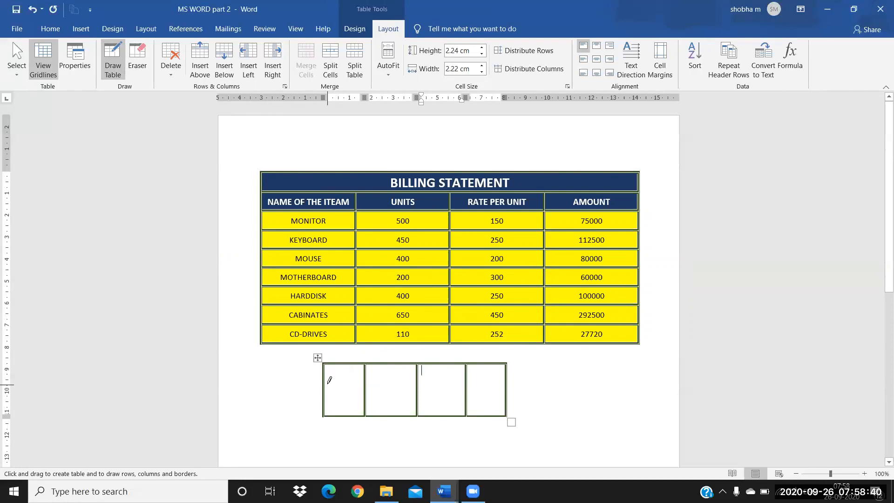
Draw two horizontal lines across the four-column table to split it into three rows, and stop drawing
mouse_move(327, 378)
left_mouse_down()
mouse_move(368, 447)
mouse_move(300, 353)
mouse_move(230, 229)
mouse_move(307, 201)
left_mouse_up()
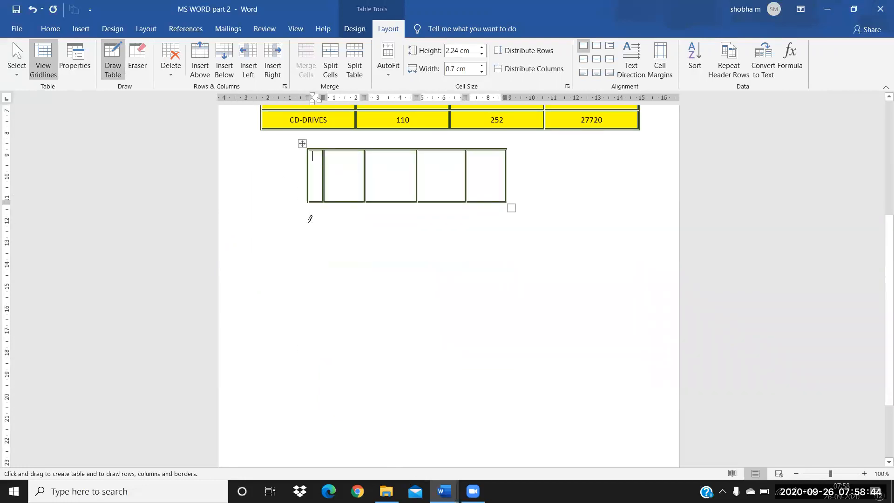
key("ctrl+z")
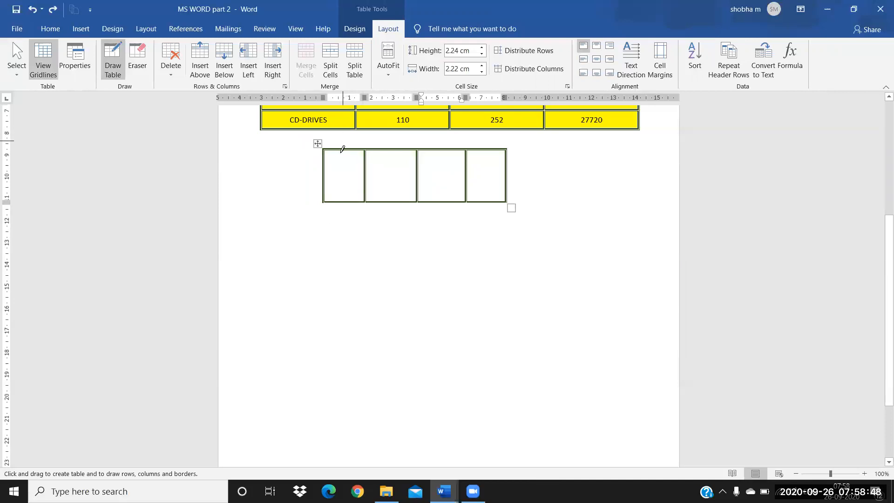
mouse_move(328, 159)
left_mouse_down()
mouse_move(466, 125)
mouse_move(475, 151)
mouse_move(512, 161)
left_mouse_up()
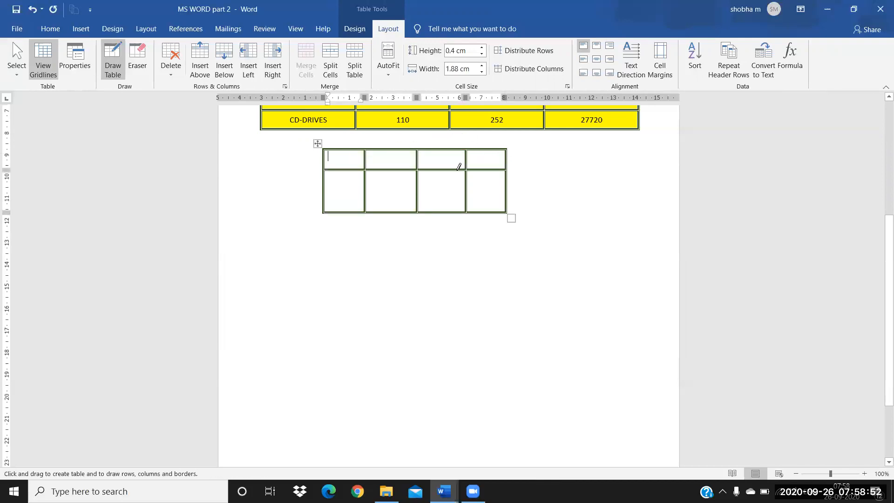
left_click_drag(328, 190, 506, 184)
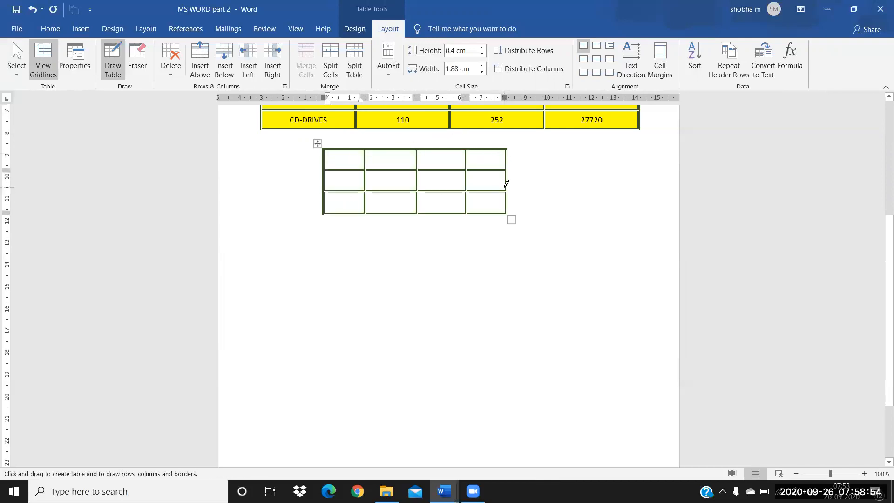
left_click(109, 69)
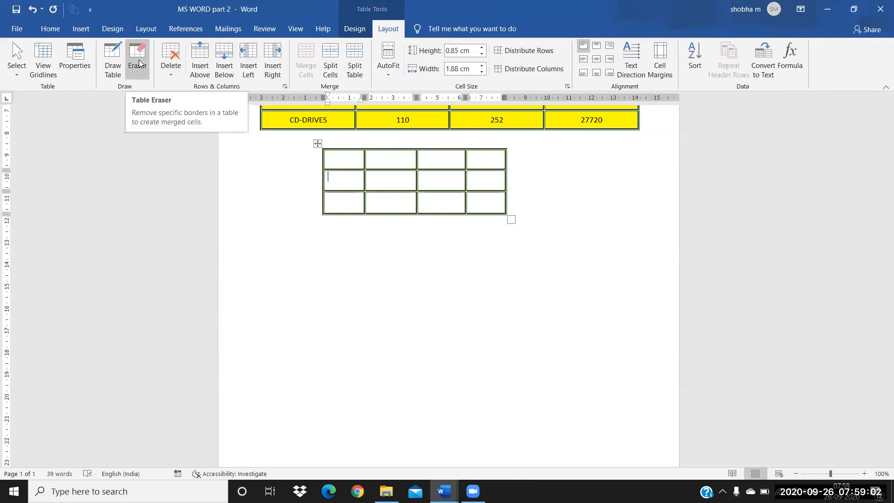
Erase the borders between rows 1 and 2 in the first and last columns and between rows 2 and 3 in the third column
left_click(139, 62)
left_click(338, 170)
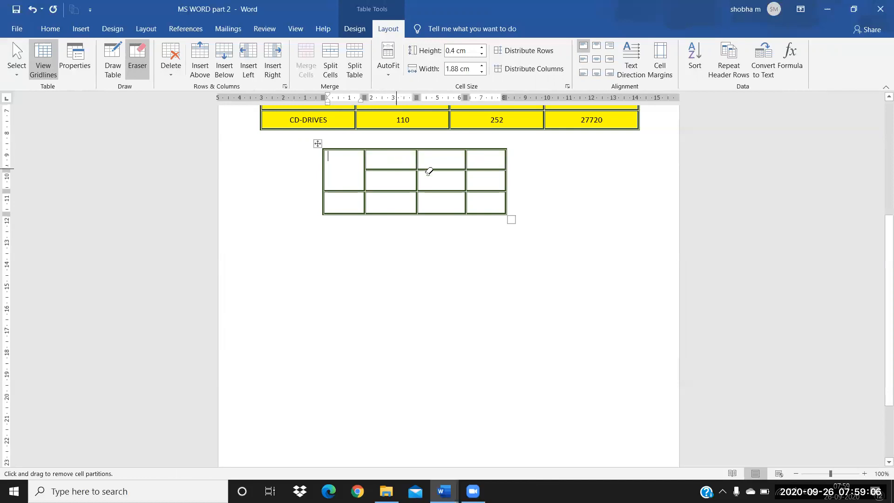
left_click(437, 187)
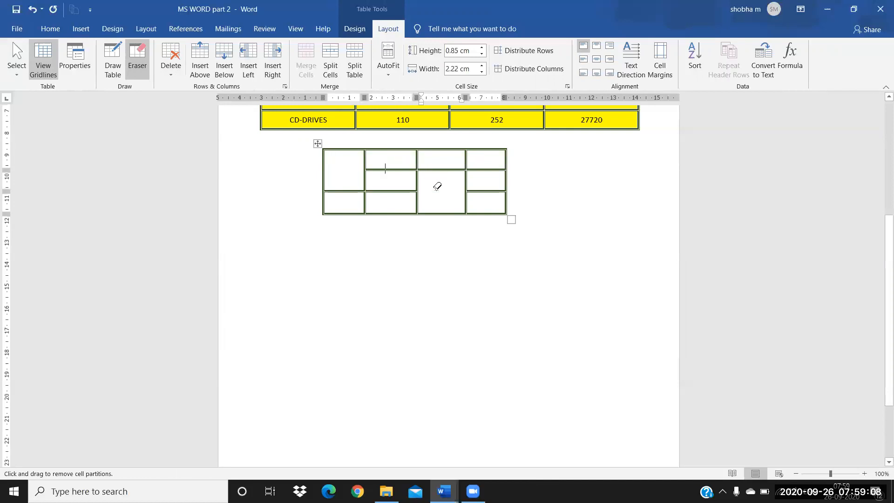
left_click(483, 167)
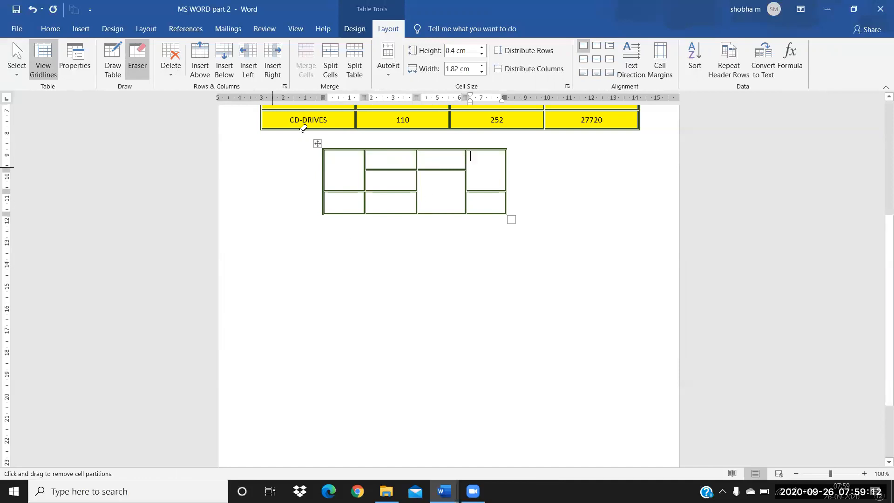
scroll(247, 152, "down", 1)
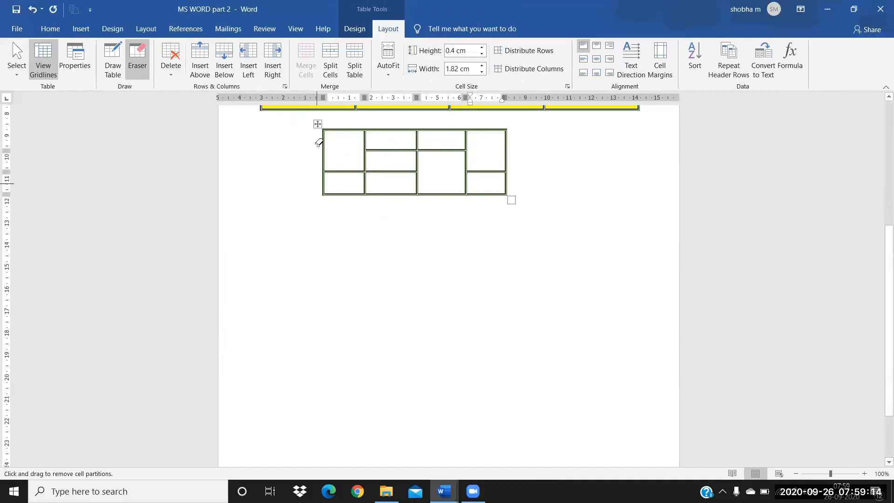
left_click(137, 60)
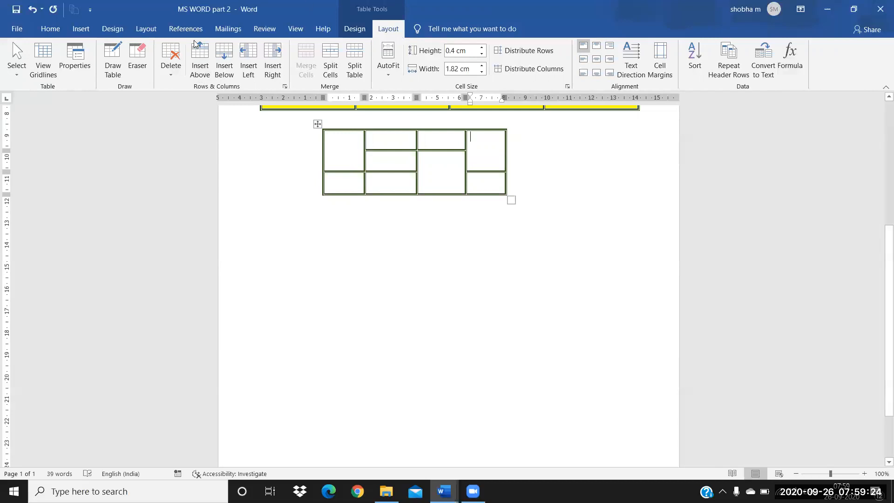
left_click(15, 70)
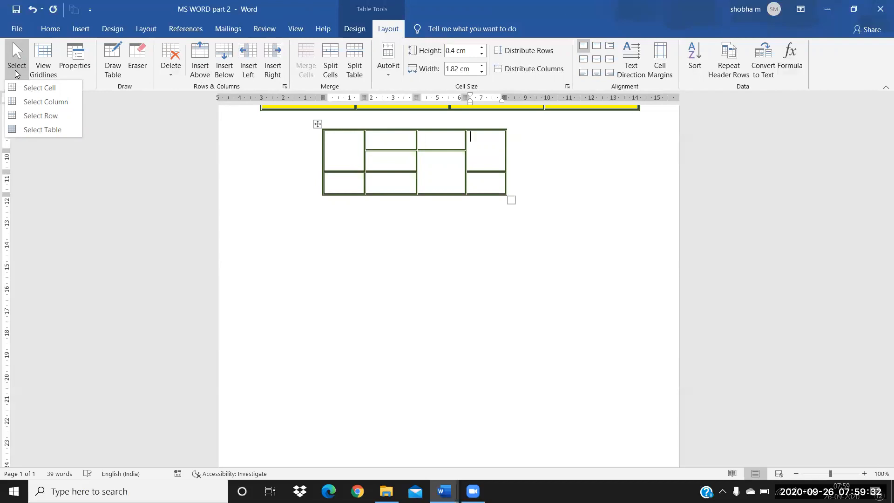
key("Up")
key("Up")
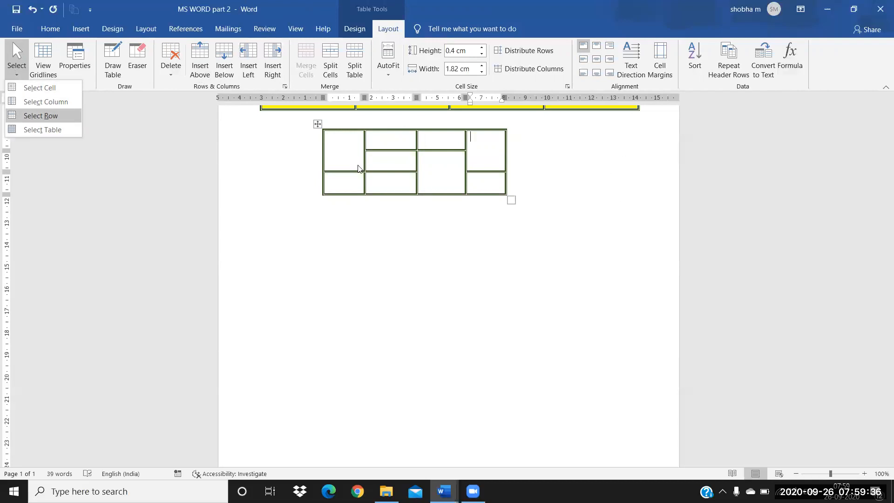
left_click(370, 151)
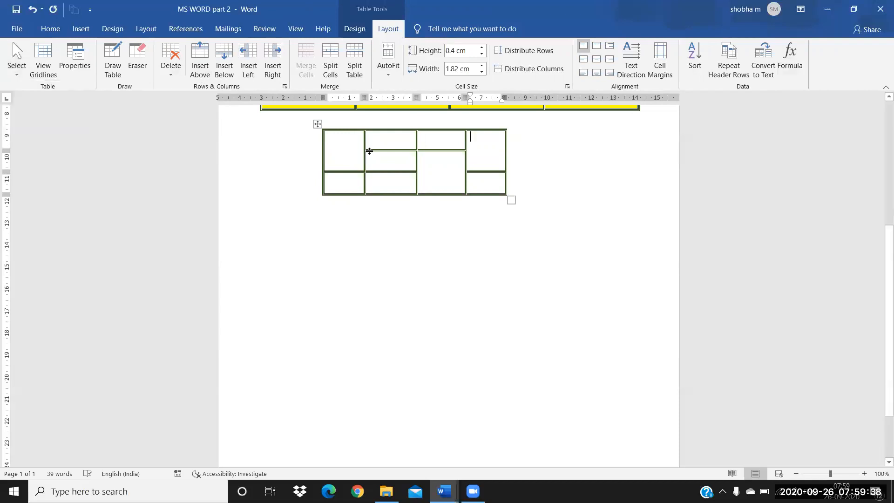
Select the whole UNITS column of the billing table, starting from the MONITOR row's units cell
scroll(370, 151, "up", 5)
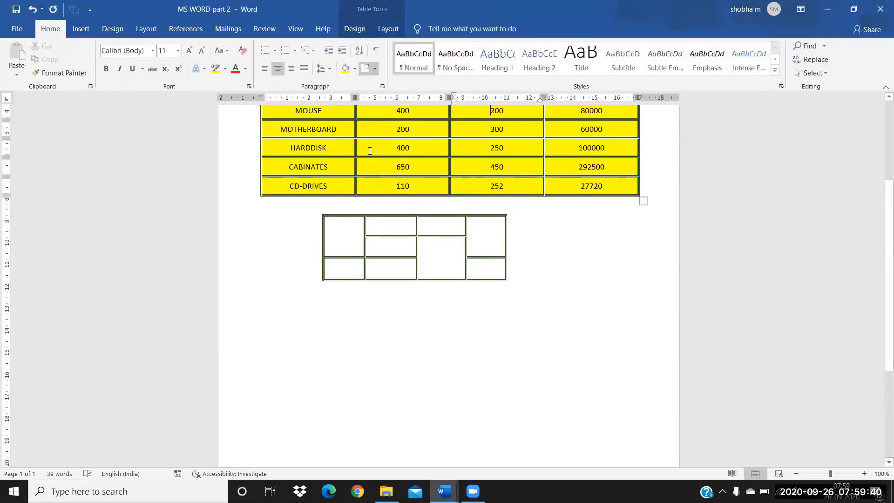
key("Up")
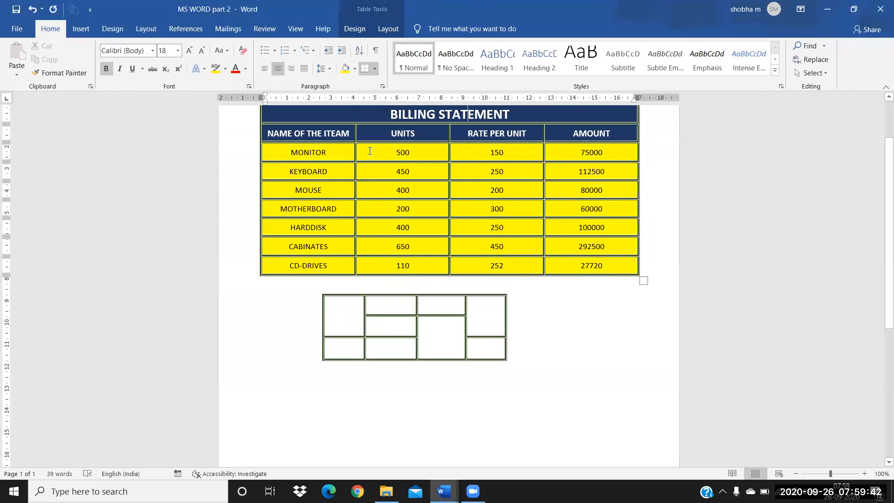
left_click(436, 153)
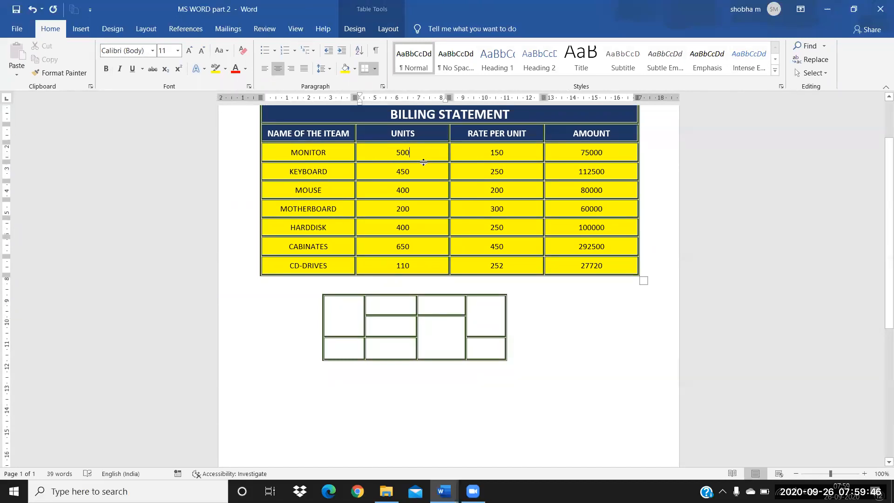
left_click(363, 30)
left_click(389, 29)
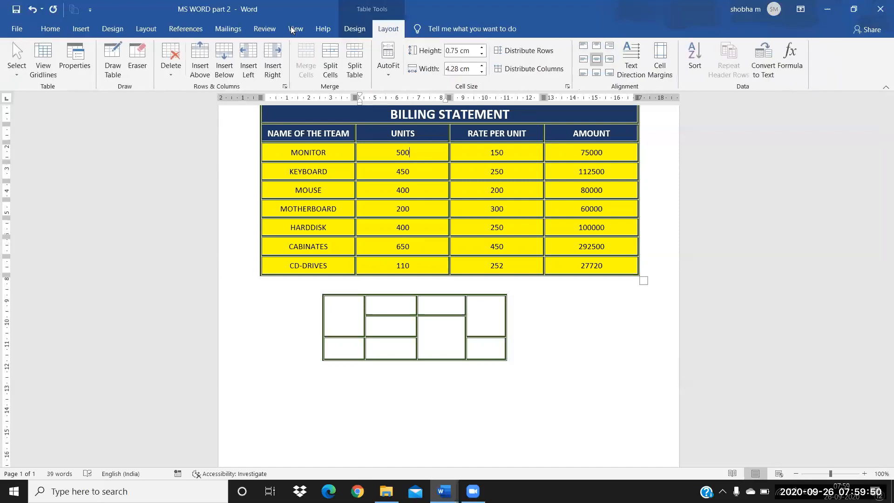
left_click(17, 65)
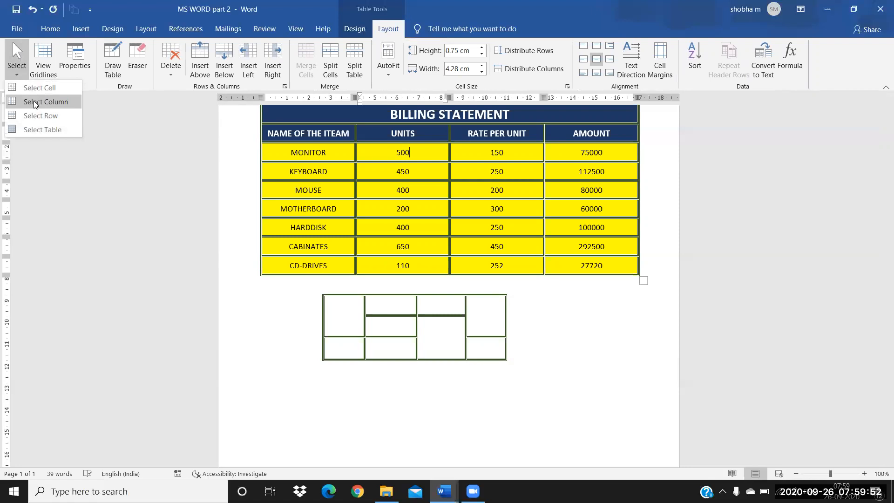
left_click(35, 103)
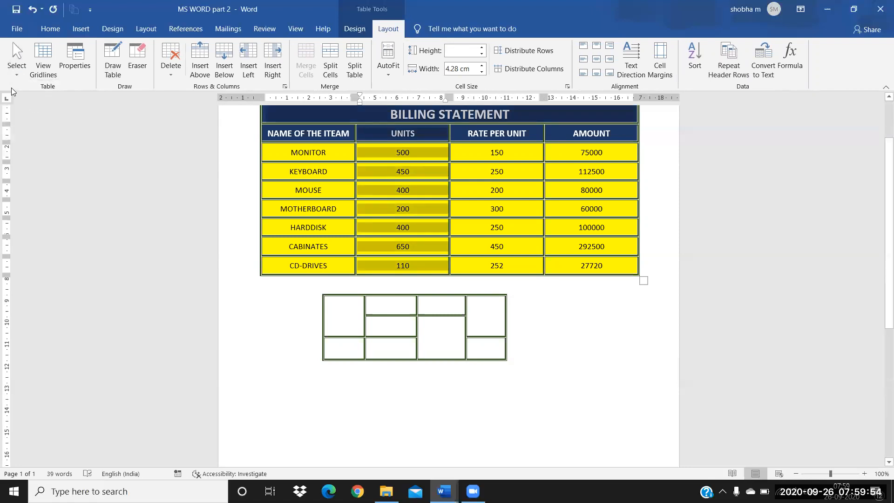
Extend the UNITS column selection to full rows, and clear it by placing the cursor in the MOTHERBOARD cell
left_click(17, 65)
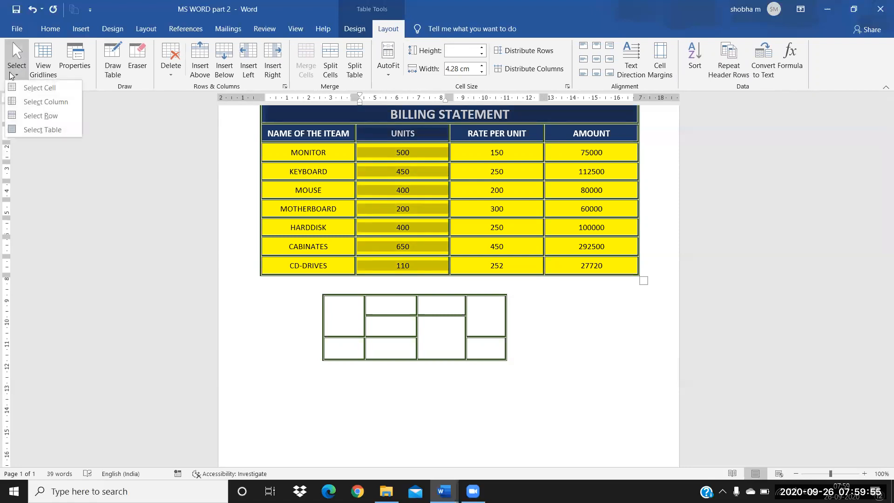
left_click(41, 117)
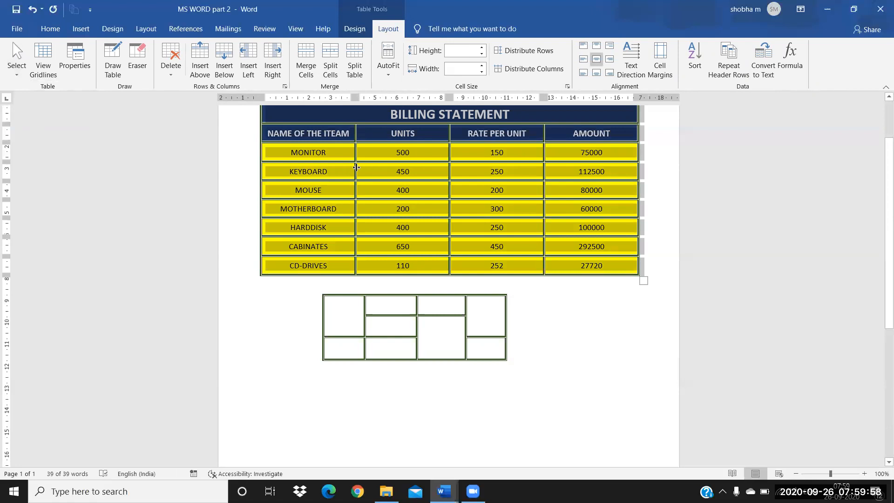
left_click(322, 210)
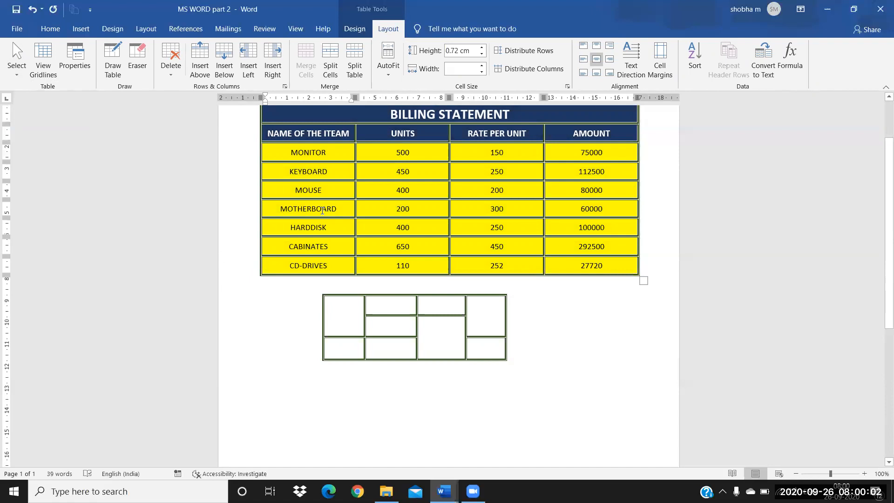
right_click(323, 210)
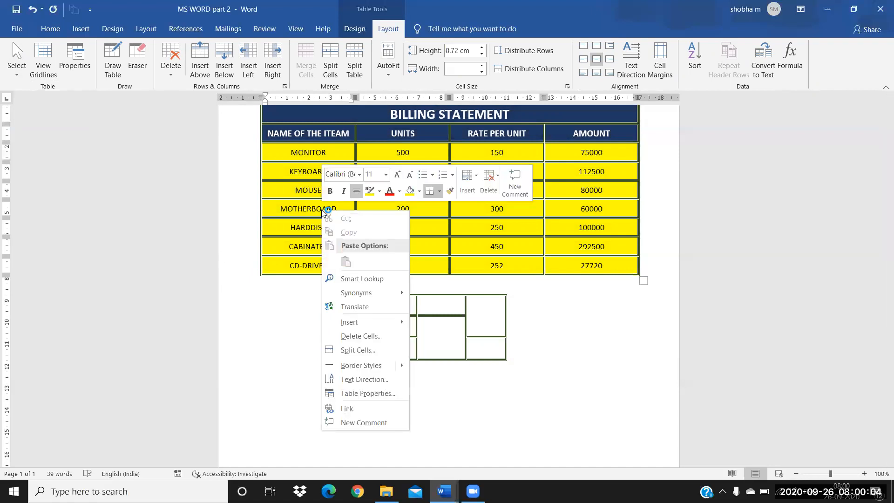
left_click(473, 220)
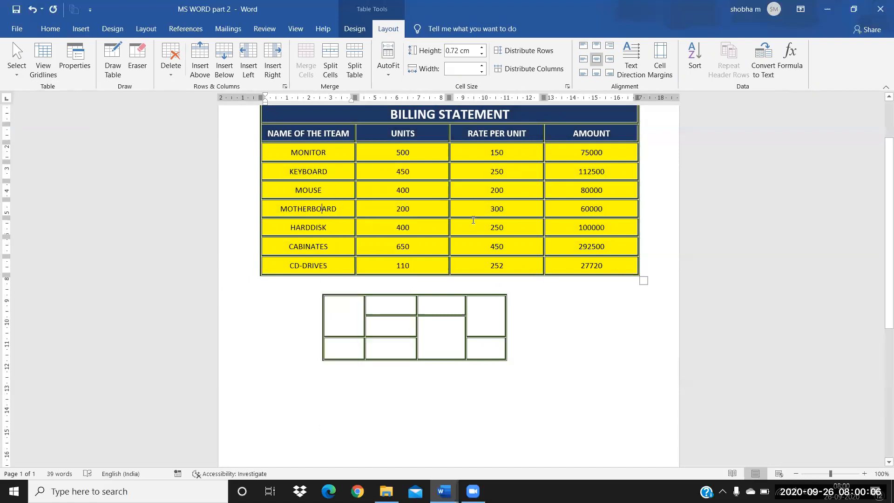
key("Up")
key("Up")
key("Up")
key("Up")
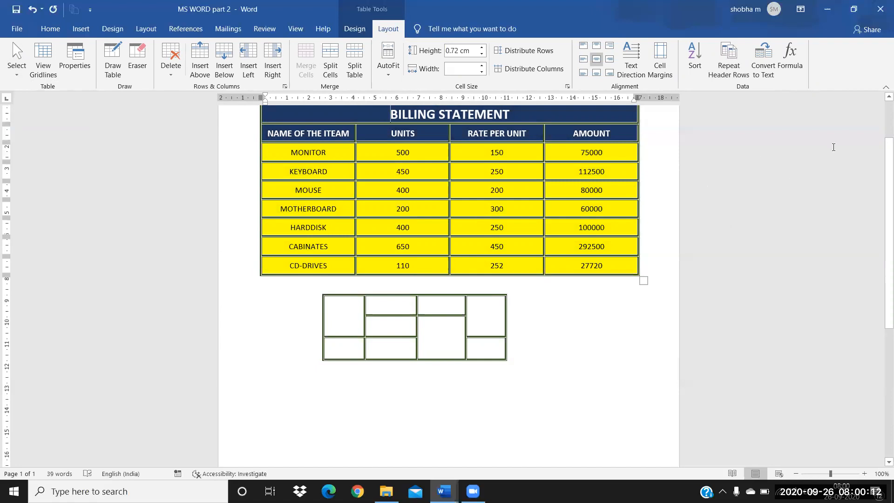
left_click(880, 103)
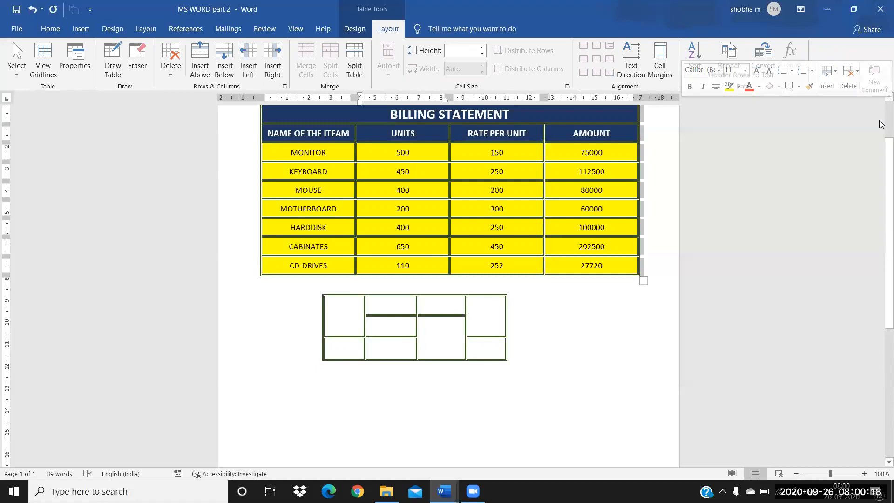
scroll(880, 123, "up", 3)
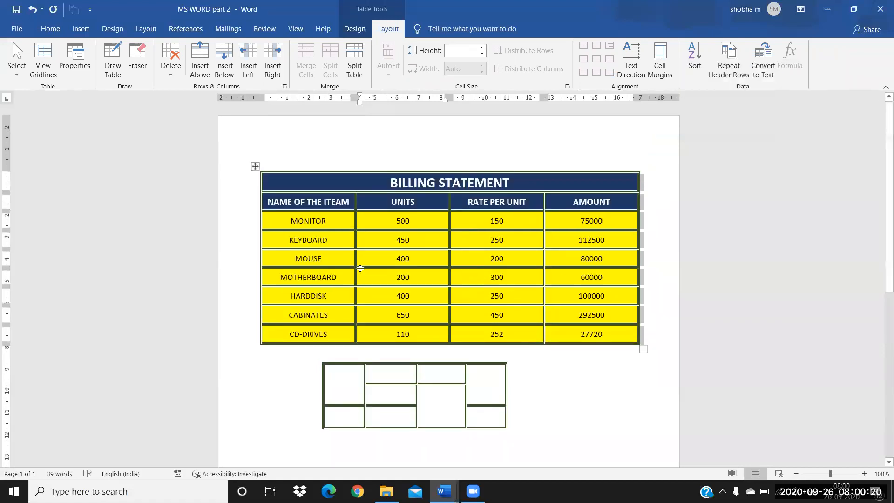
Try to select only the word MONITOR in the billing table's first item row
left_click(327, 211)
left_click(330, 216)
key("shift+Left")
key("shift+Left")
key("shift+Left")
key("shift+Left")
key("shift+Left")
key("shift+Left")
key("shift+Left")
key("shift+Left")
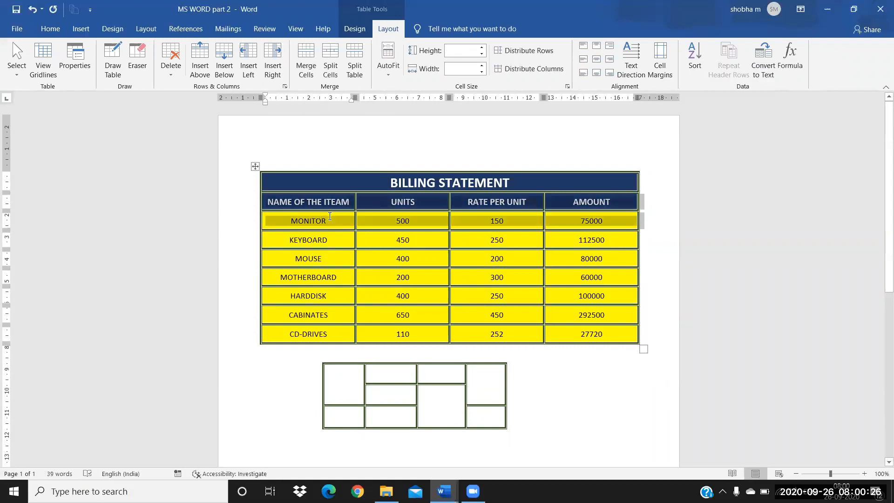
Select the word MONITOR and rotate its text direction through both vertical orientations back to horizontal
left_click(330, 224)
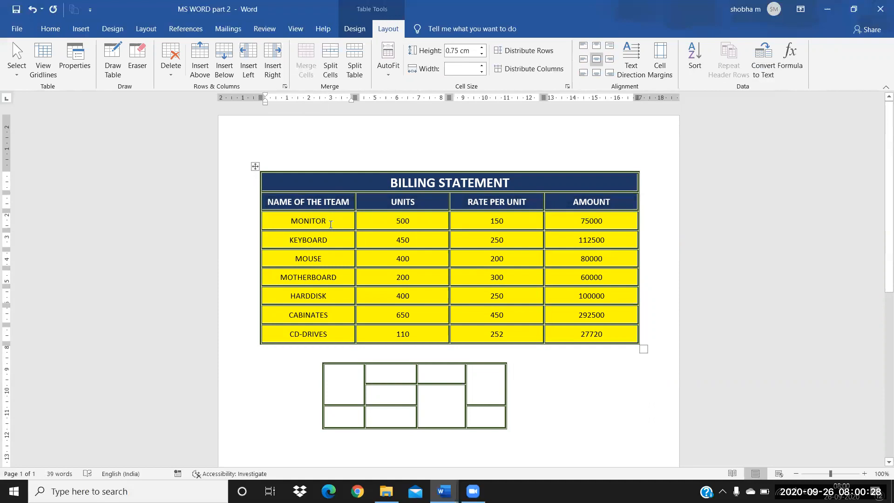
key("shift+Left")
key("shift+Left")
key("shift+Left")
key("shift+Left")
key("shift+Left")
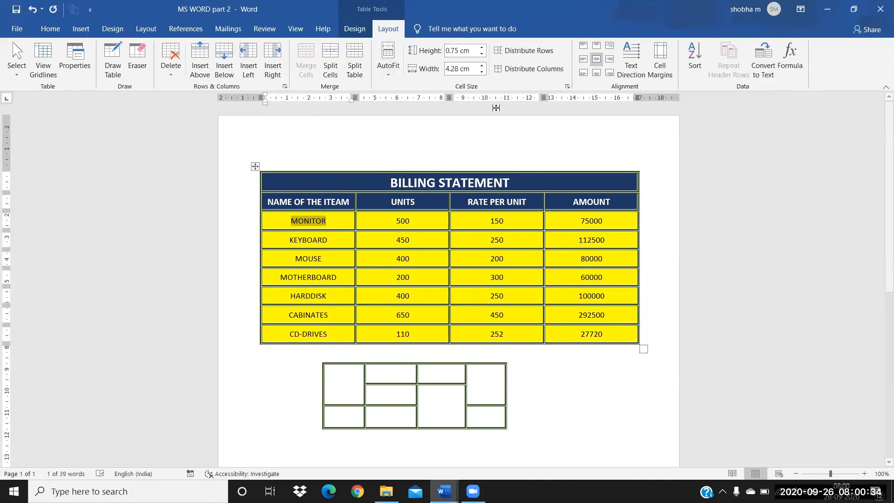
left_click(632, 70)
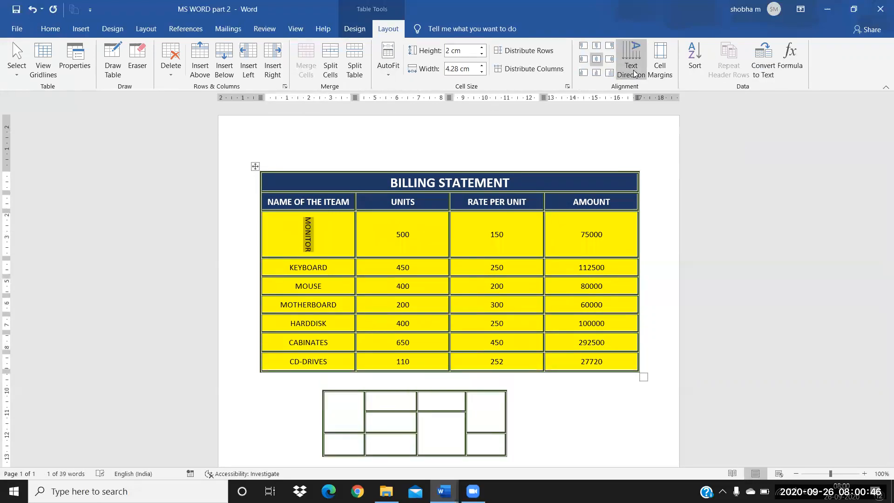
left_click(632, 70)
left_click(633, 70)
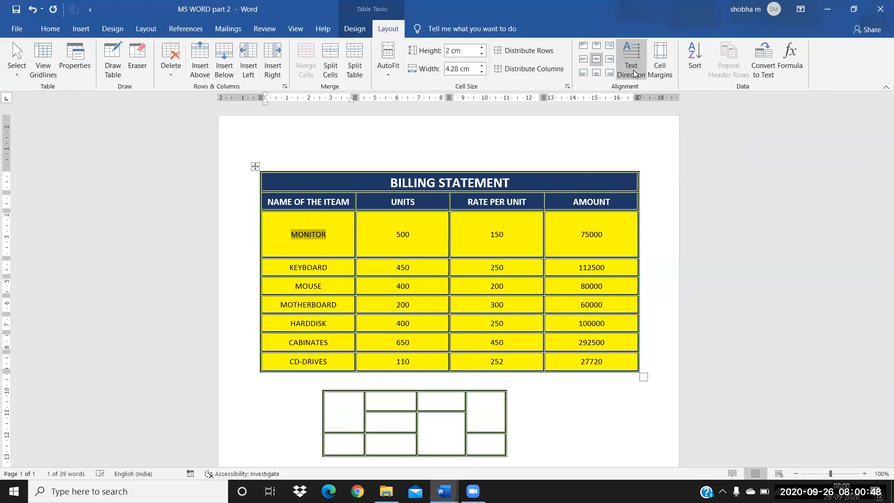
Cycle the selected word MONITOR through the text directions until it reads vertically from bottom to top
left_click(633, 70)
left_click(632, 70)
left_click(633, 70)
left_click(632, 70)
left_click(633, 70)
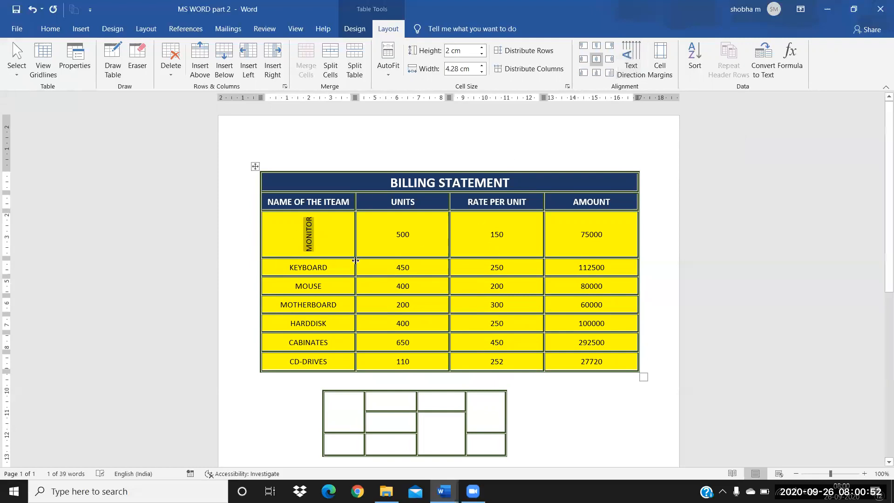
Rotate the KEYBOARD cell's text to read bottom to top and increase its row height to about 2.22 cm
left_click(339, 263)
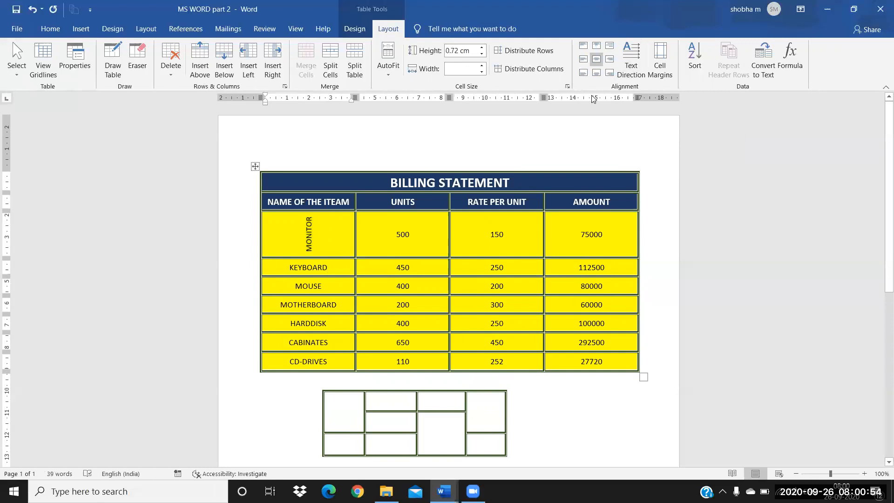
left_click(632, 63)
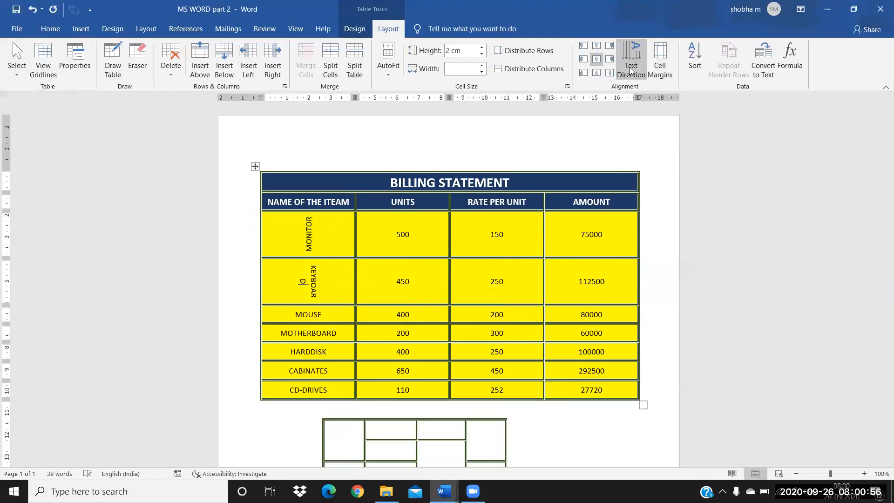
left_click(631, 68)
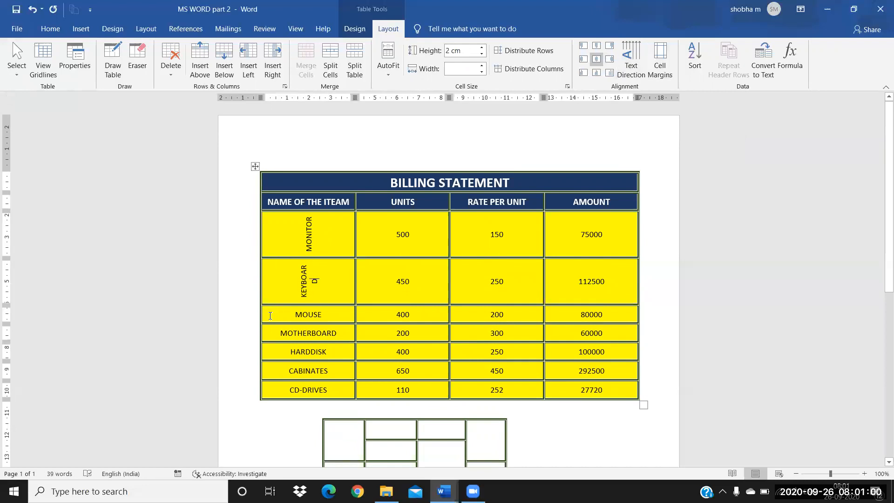
left_click_drag(263, 306, 260, 310)
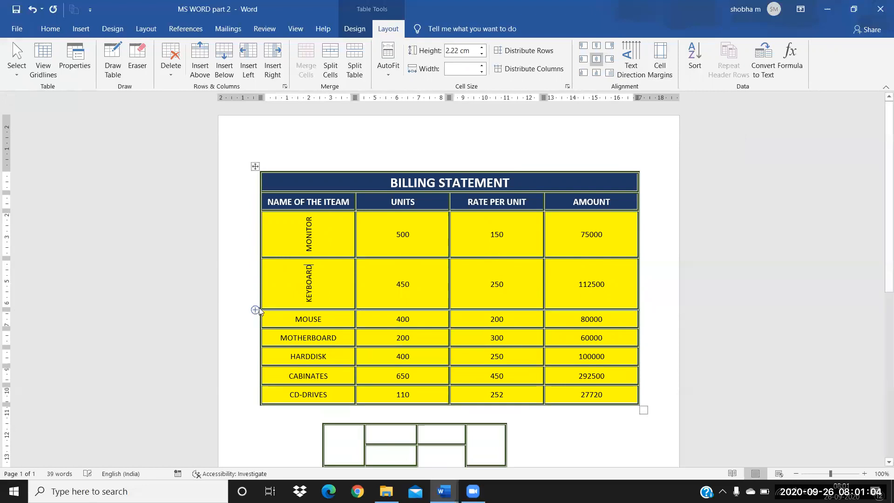
Rotate the MOUSE cell's text to read vertically from bottom to top, and place the cursor in the MOTHERBOARD cell
left_click(326, 321)
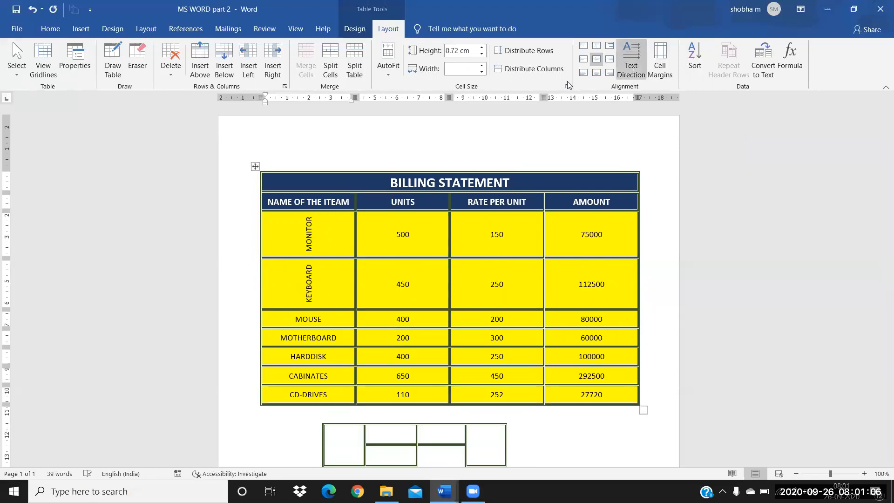
left_click(632, 60)
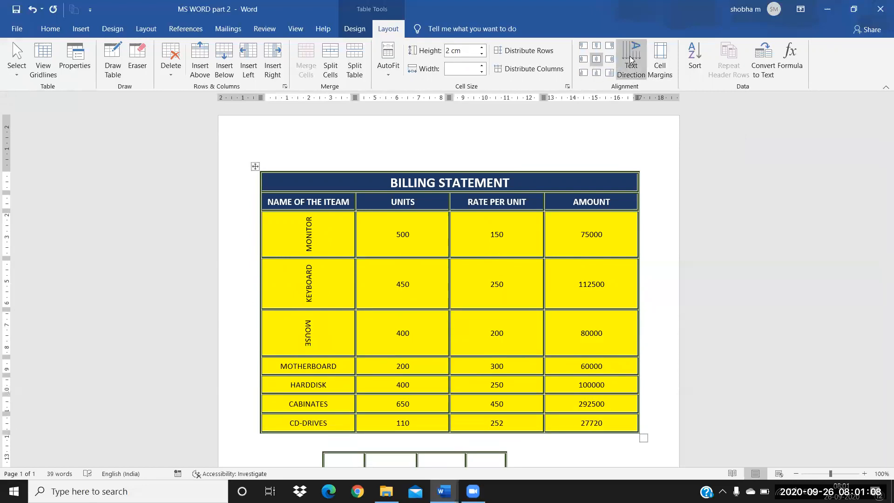
left_click(633, 57)
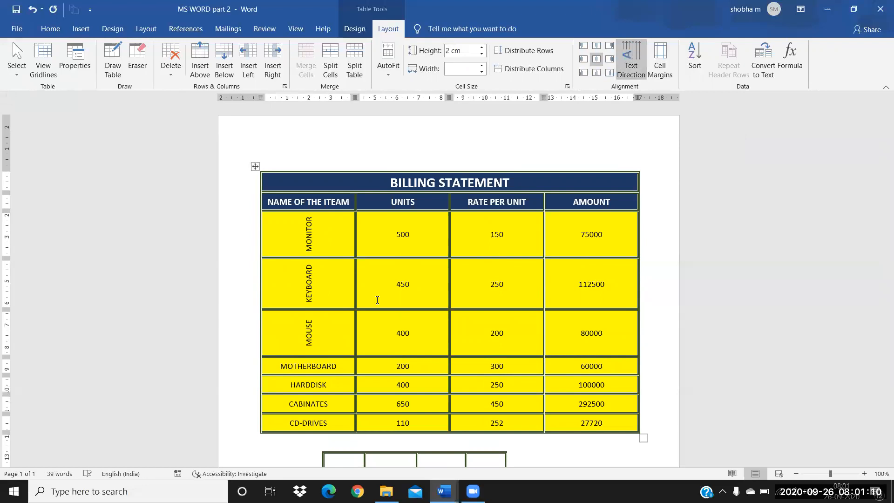
left_click(349, 367)
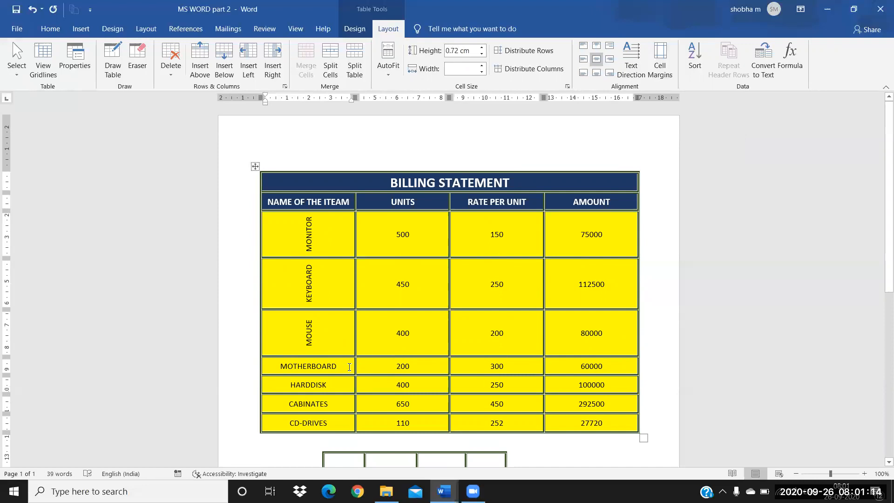
Undo the text direction changes in the item cells and shrink the MONITOR row to match the other item rows
key("ctrl+z")
key("ctrl+z")
key("ctrl+z")
key("ctrl+z")
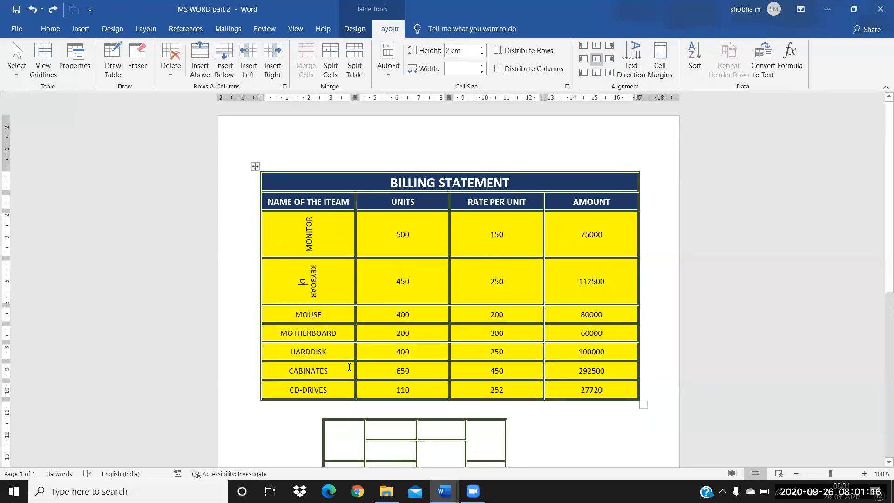
key("ctrl+y")
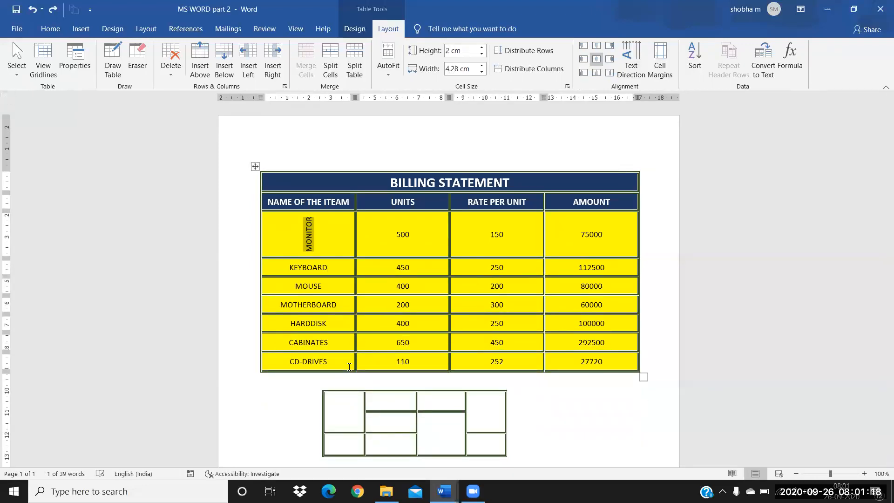
key("ctrl+z")
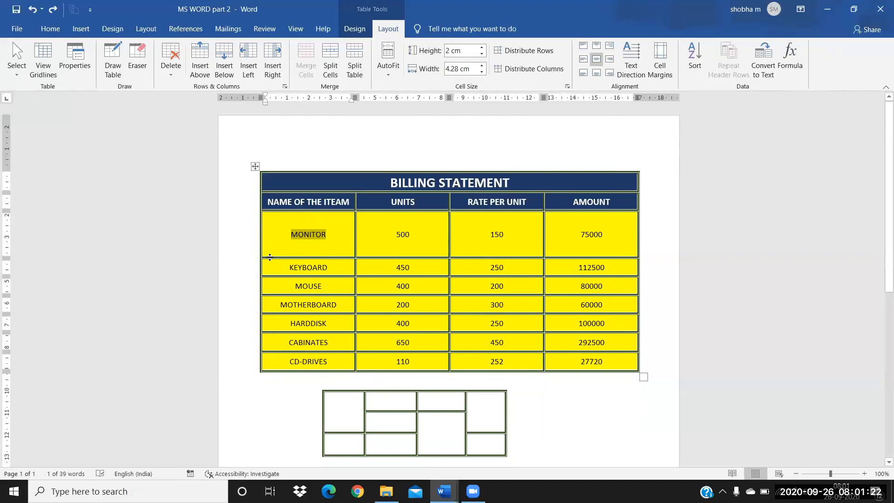
left_click_drag(270, 257, 267, 227)
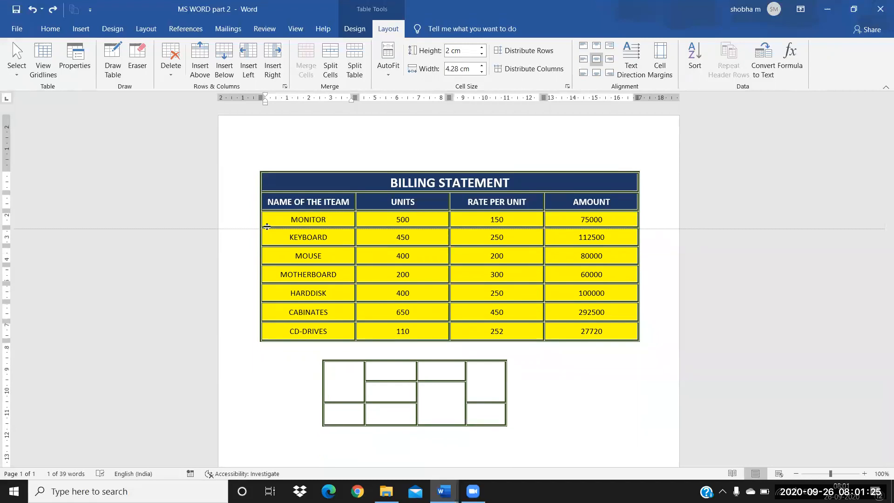
Enter COUNTRY in the hand-drawn table's first cell, rotated to read bottom to top, and enlarge the cell so it fits on one line
left_click(356, 364)
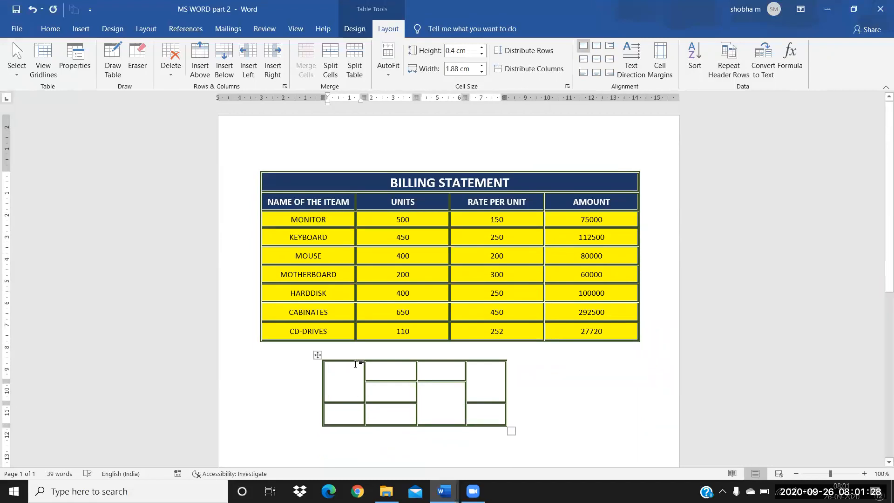
type("COUNTRY")
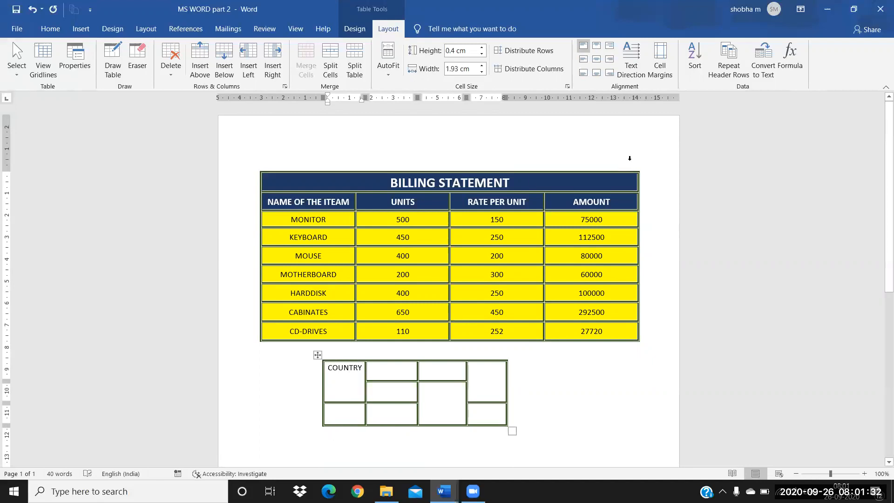
left_click(636, 76)
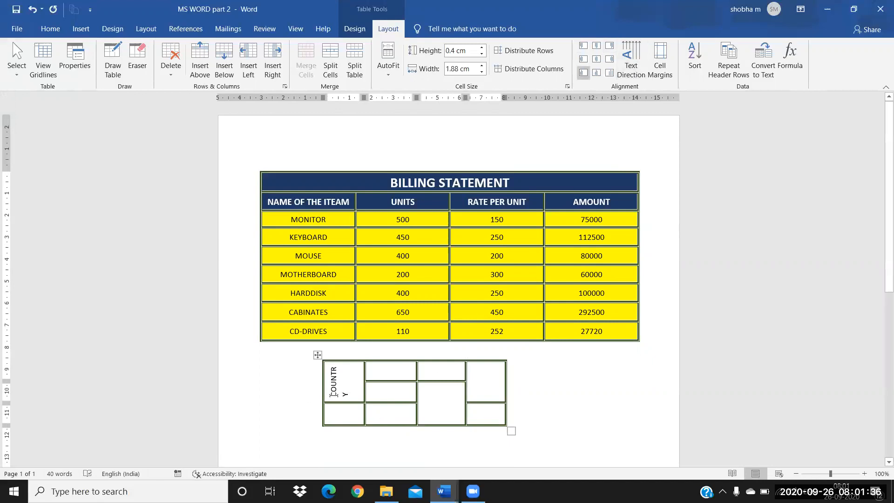
left_click_drag(332, 401, 338, 409)
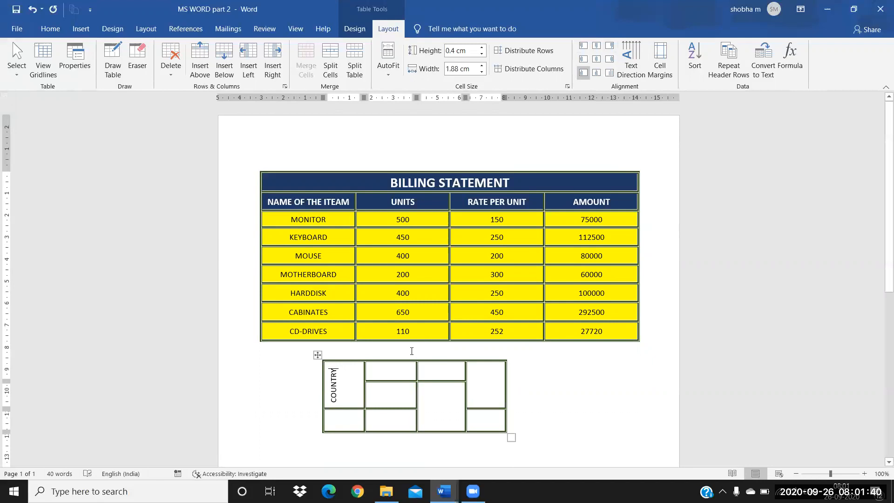
Fill the upper two cells of the hand-drawn table's second column with USA and CANADA
left_click(387, 380)
type("U")
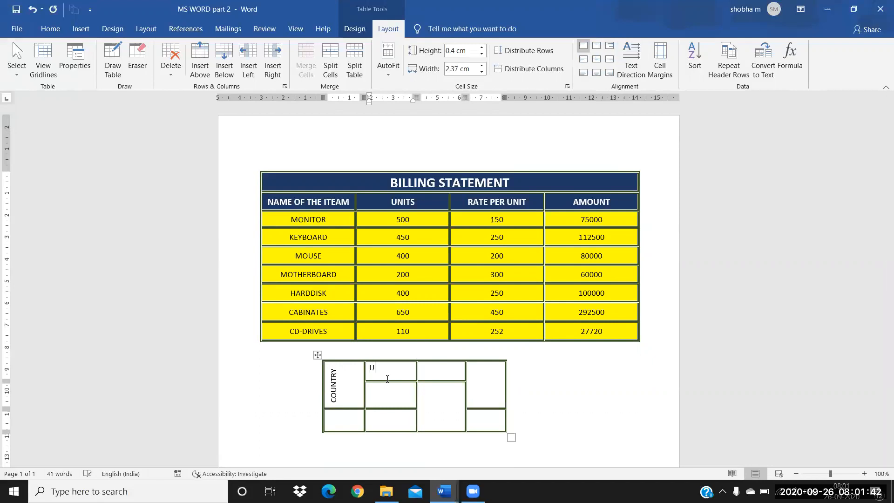
type("SA")
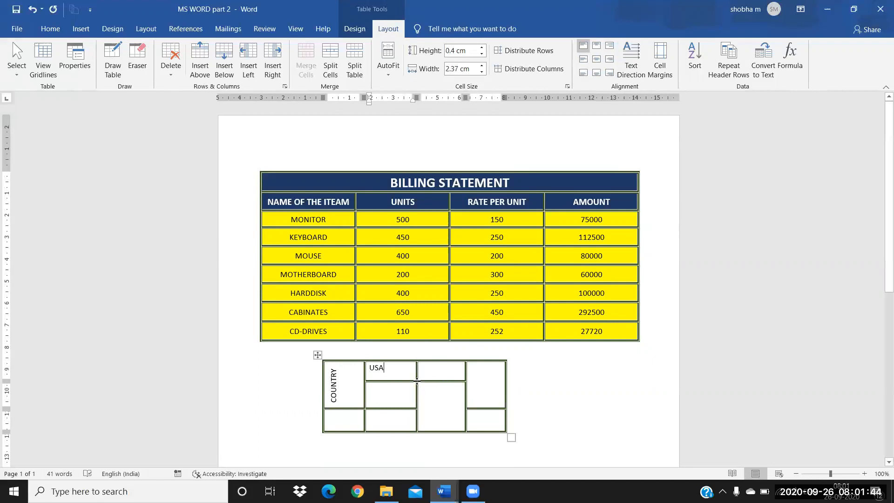
left_click(393, 401)
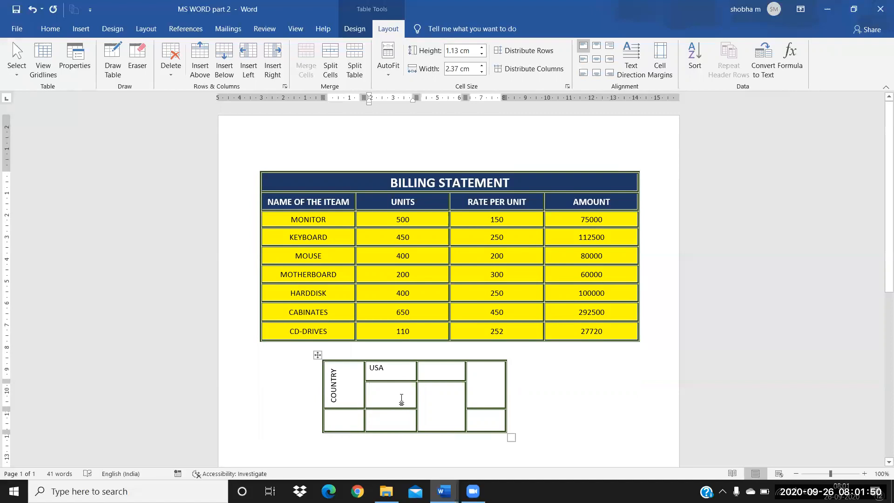
type("CANADA")
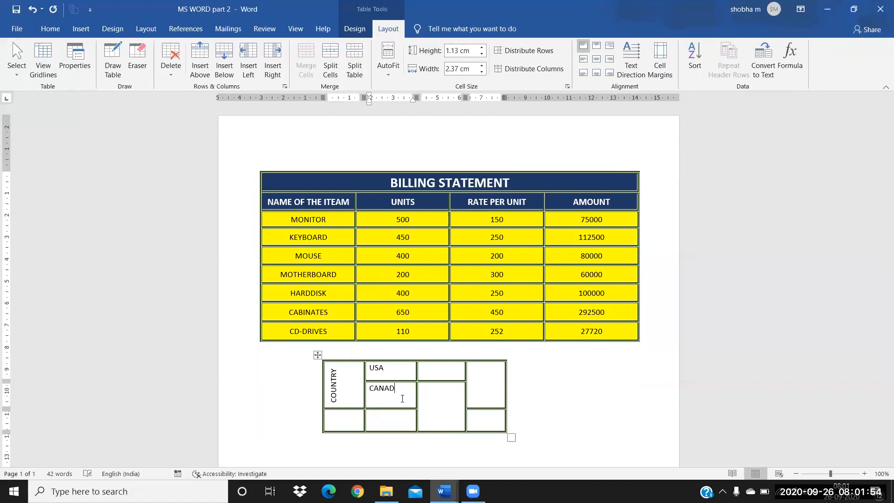
Fill the hand-drawn table's third column with POINTS in the upper cell and 500 in the cell below
left_click(437, 377)
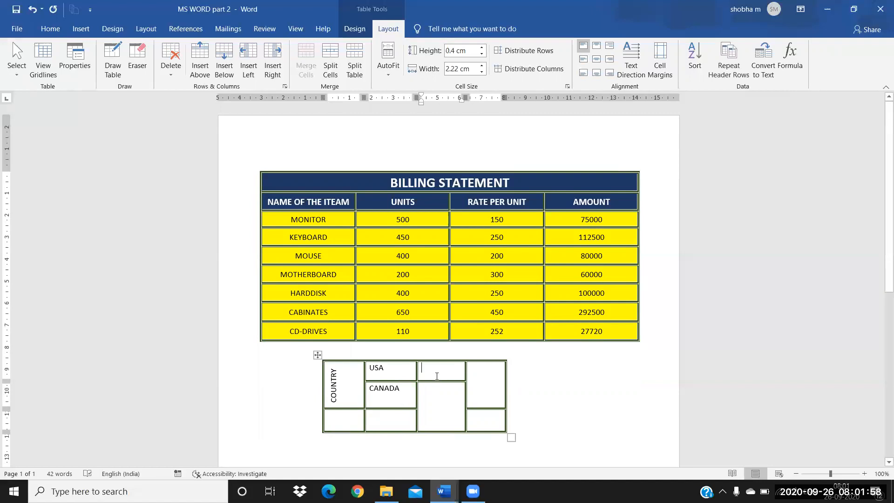
type("POINTS")
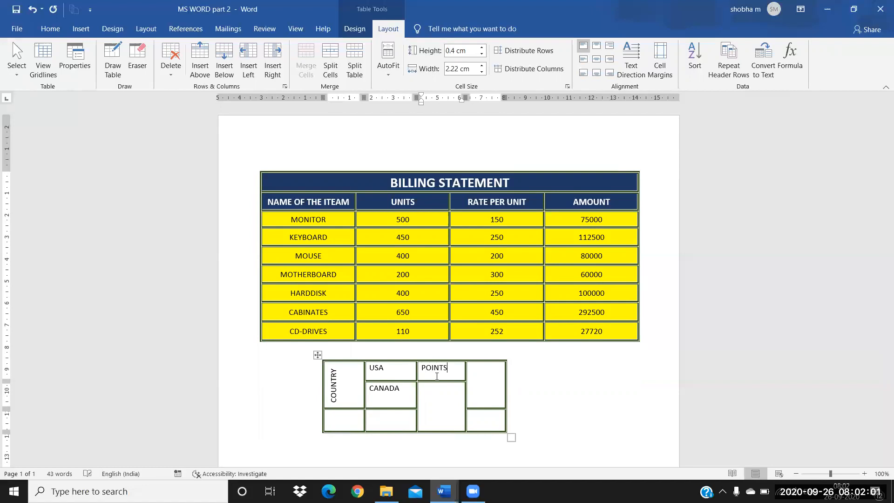
left_click(444, 402)
type("5")
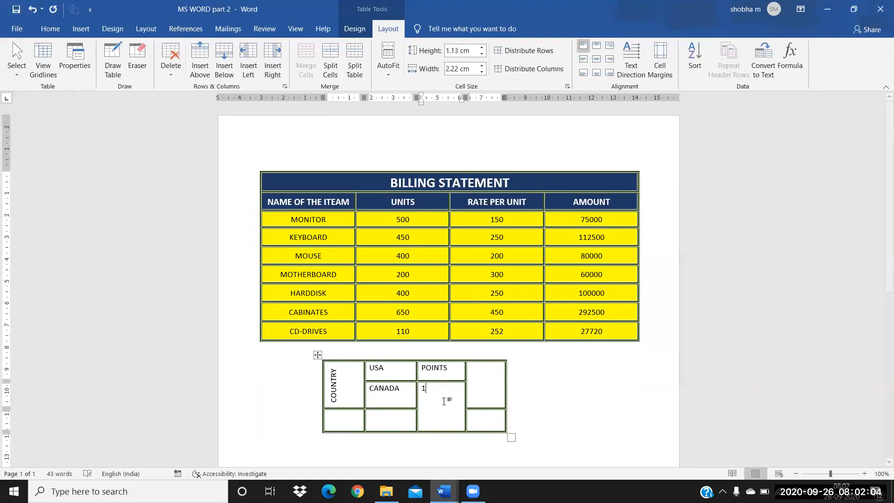
type("00")
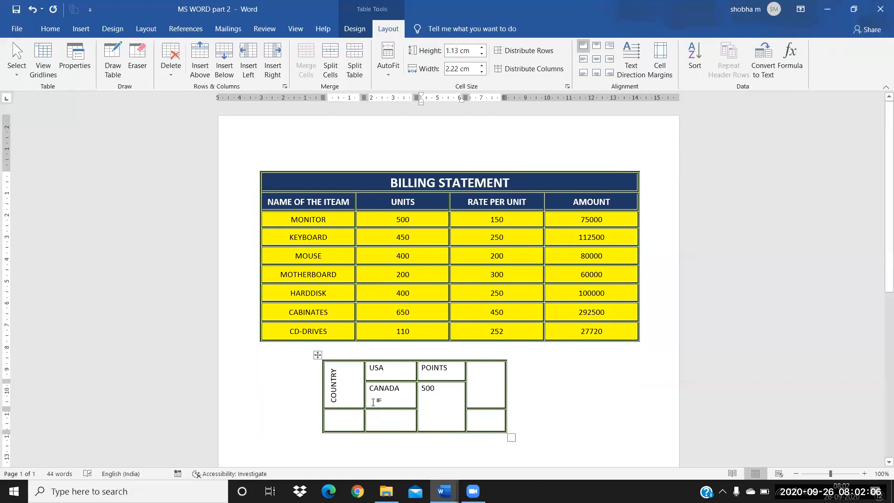
Enter NUMBERS and 20TH in the first two cells of the hand-drawn table's last row
left_click(345, 417)
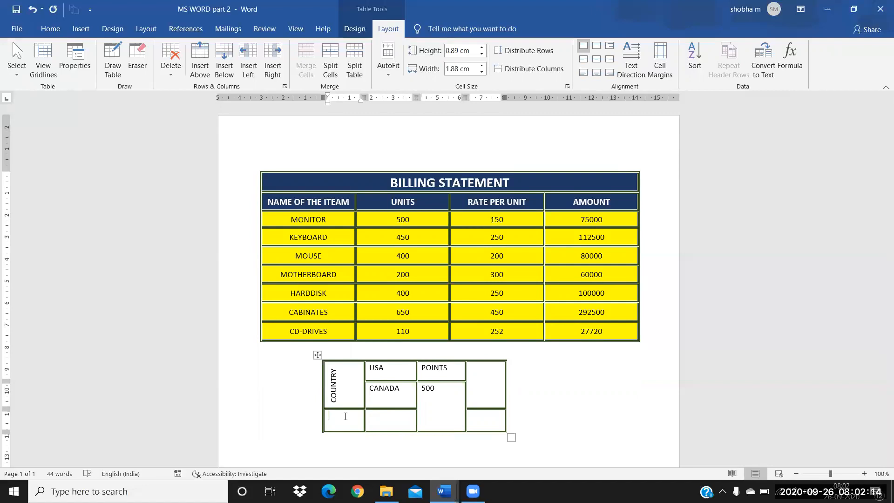
type("NUMBERS")
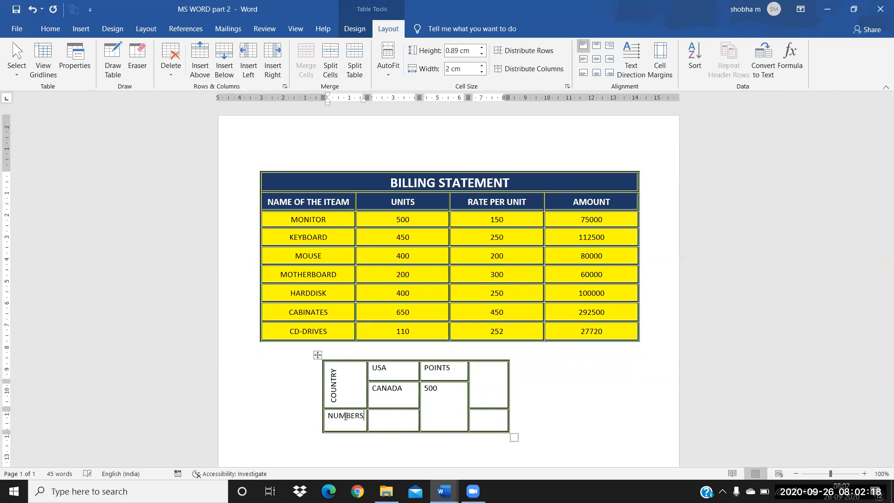
left_click(383, 423)
type("20TH")
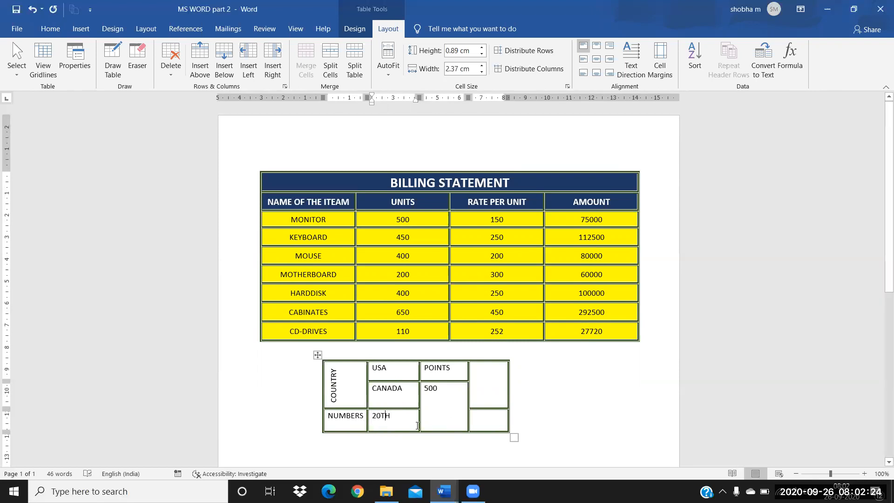
Format the letters TH of 20TH in the hand-drawn table as superscript
left_click(461, 405)
left_click(398, 420)
key("shift+Left")
key("shift+Left")
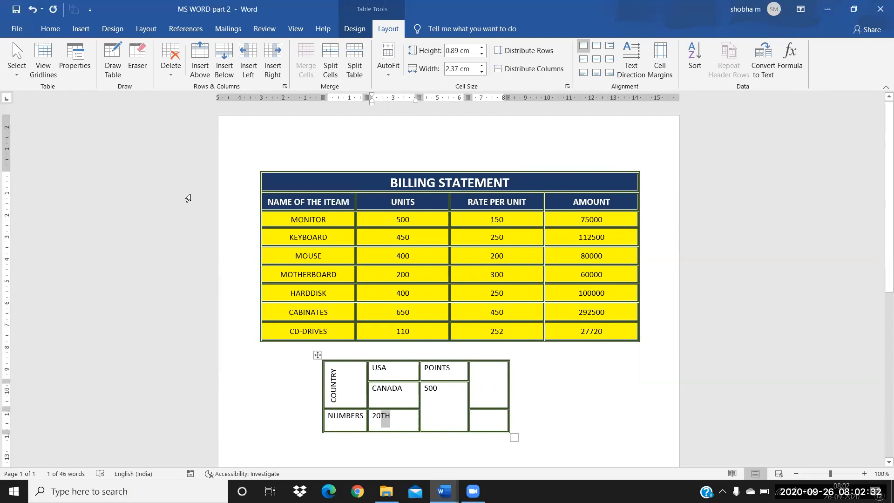
left_click(86, 29)
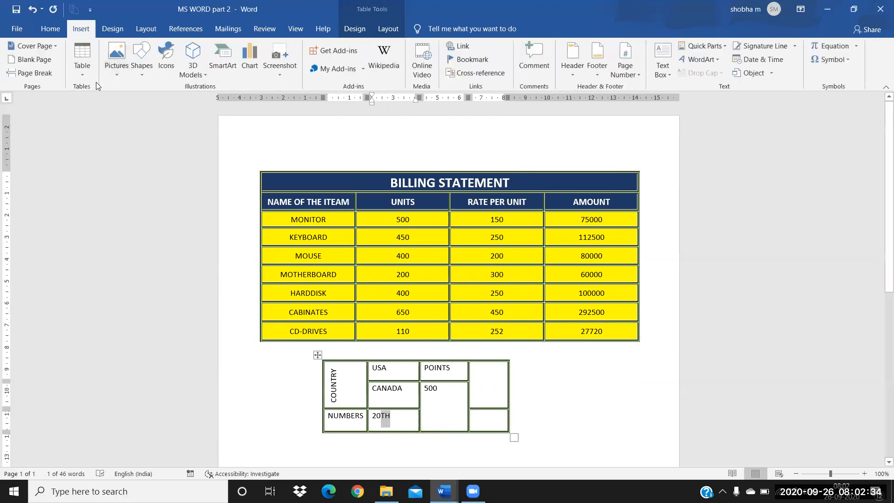
left_click(51, 29)
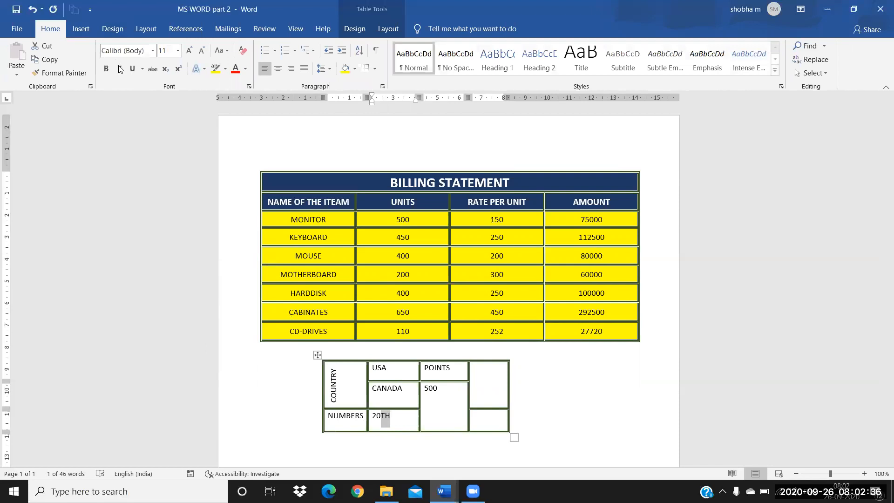
left_click(180, 69)
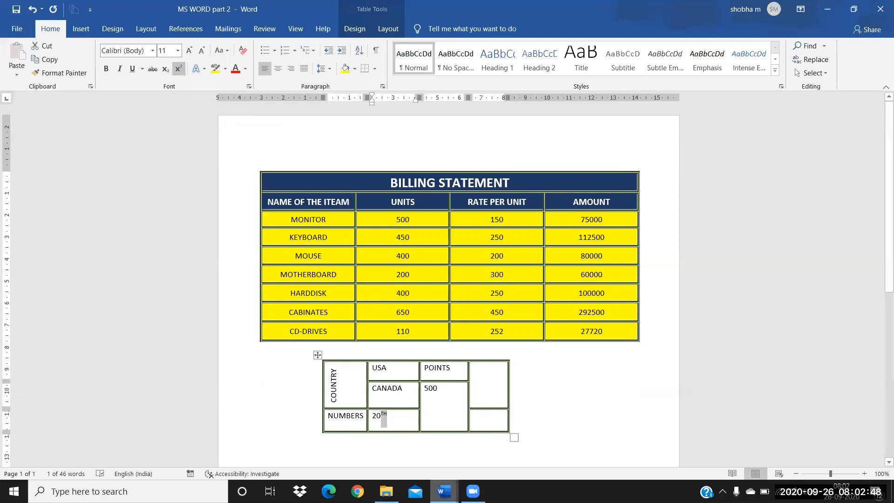
Delete the empty fourth column from the hand-drawn table
left_click(483, 386)
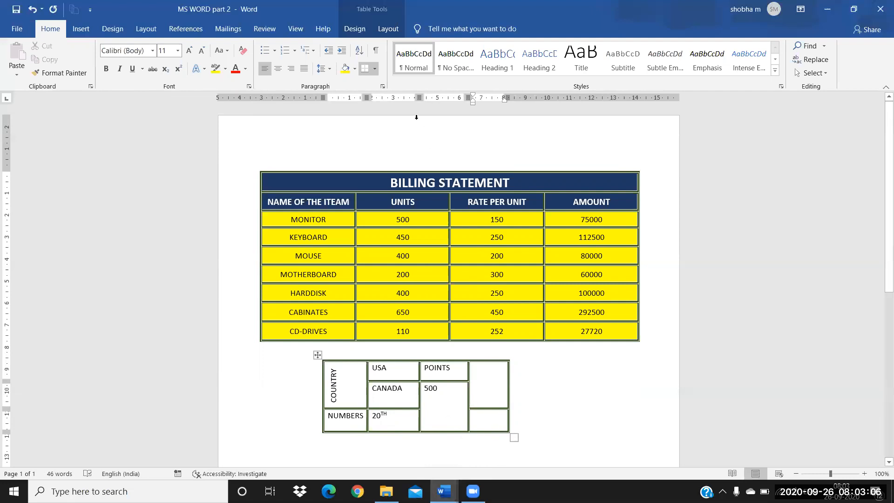
left_click(393, 28)
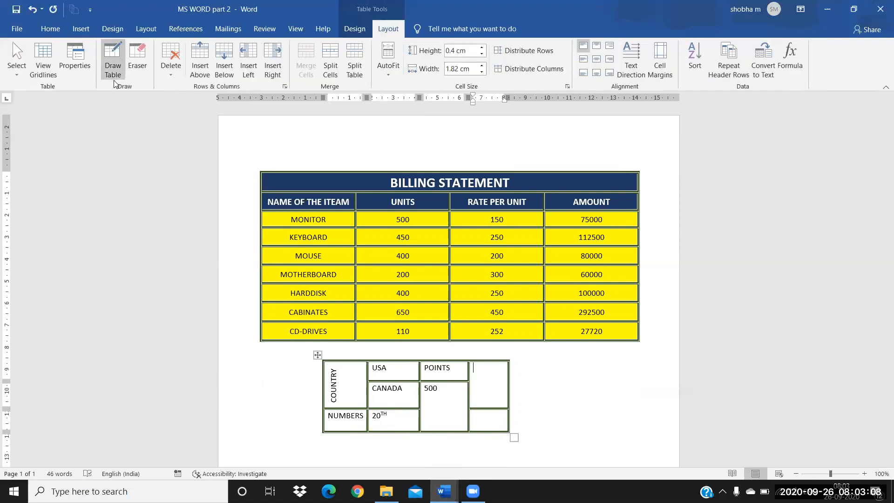
left_click(171, 60)
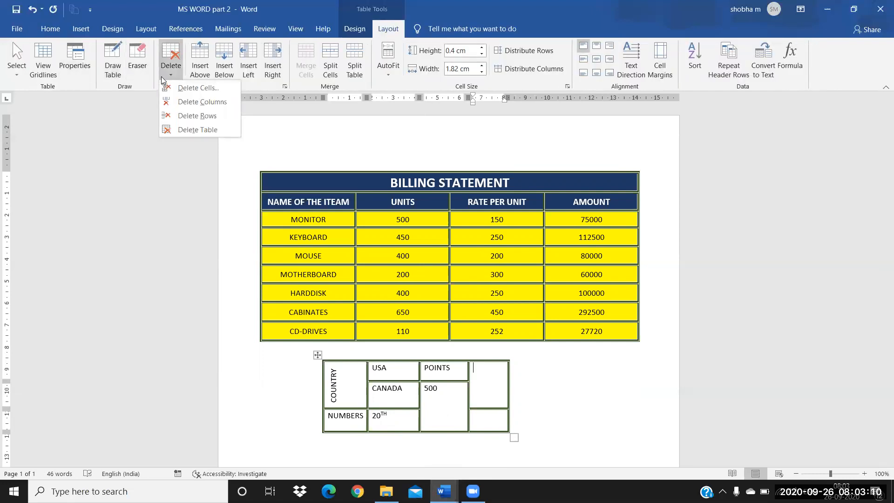
left_click(175, 102)
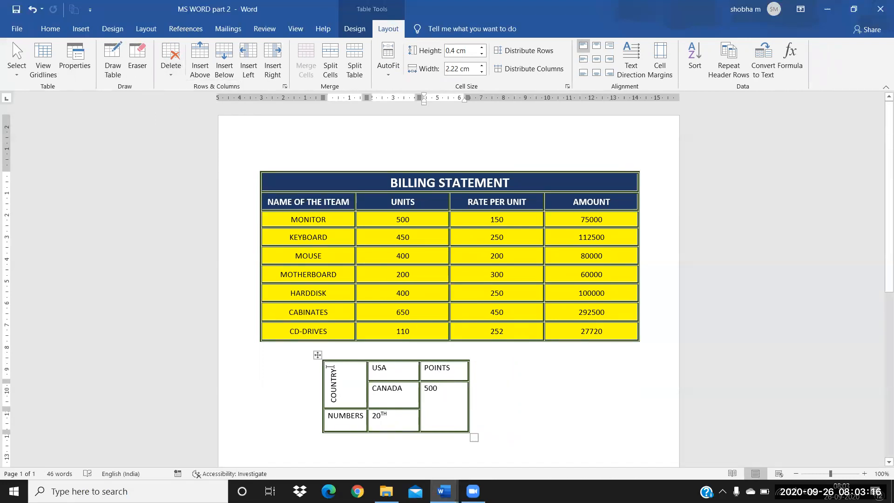
Center all the text in the hand-drawn table's cells horizontally and vertically
left_click(317, 355)
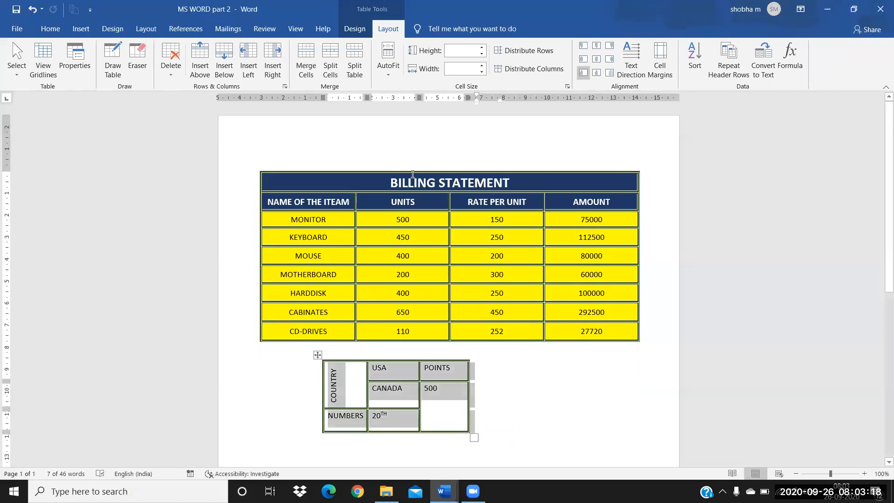
left_click(353, 29)
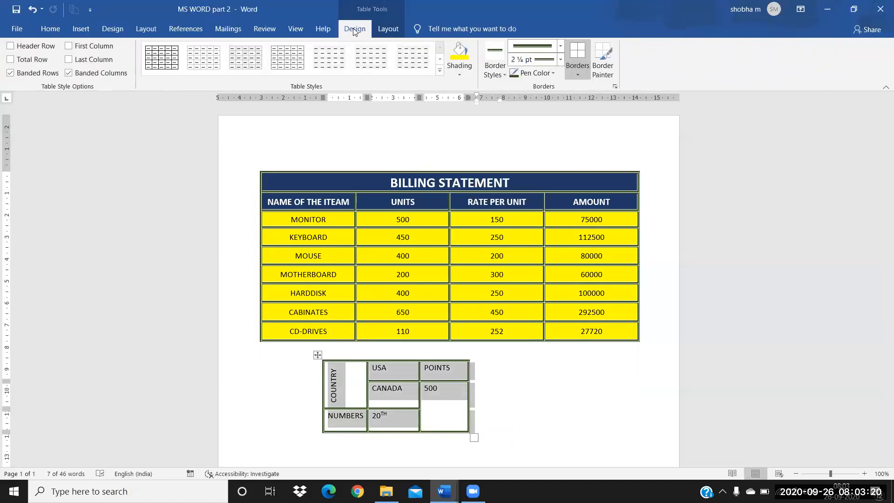
left_click(394, 28)
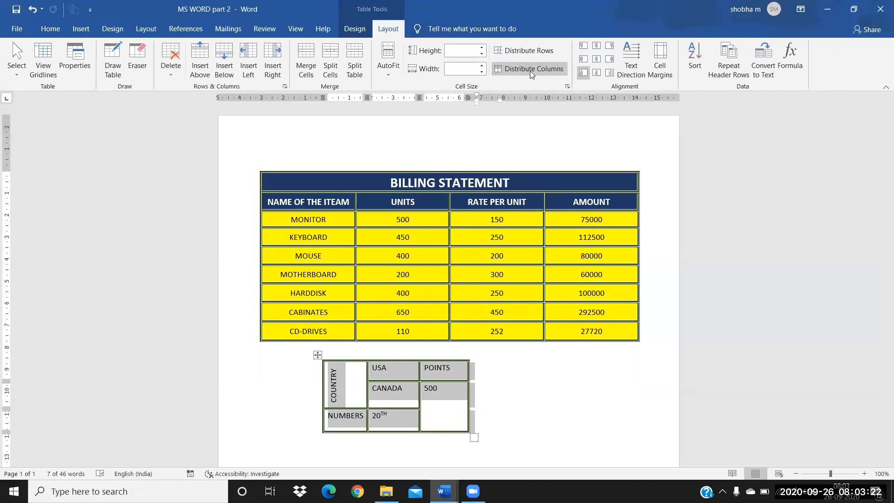
left_click(597, 58)
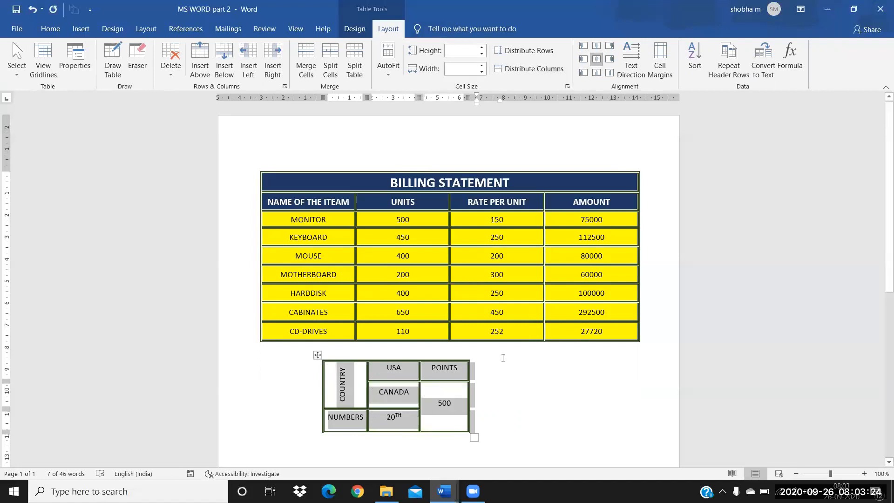
left_click(499, 396)
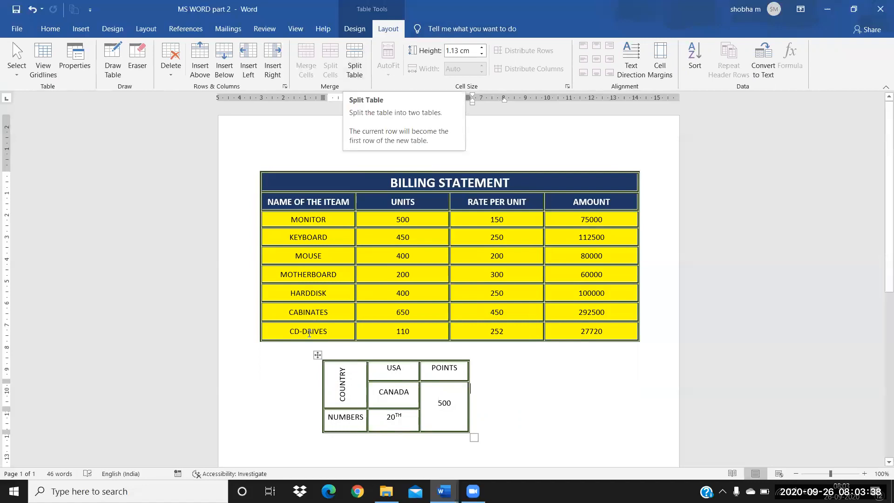
Split the billing table so that the MOTHERBOARD row becomes the first row of a new table
double_click(403, 405)
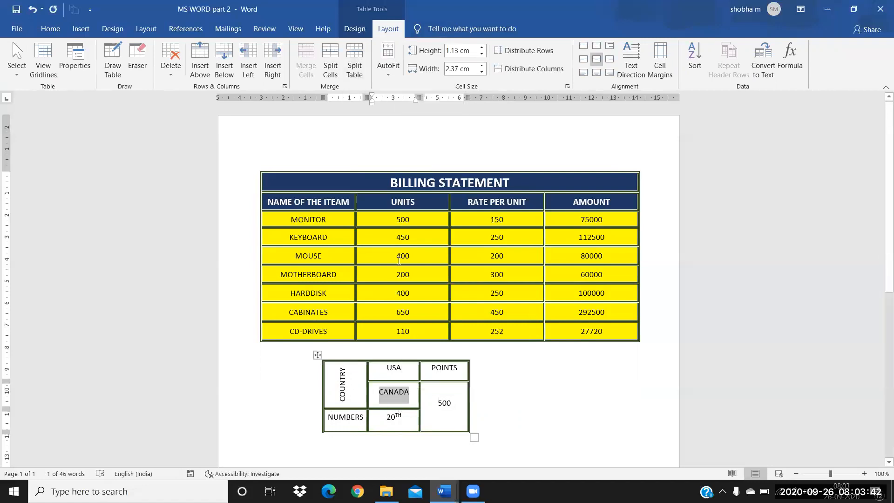
left_click(376, 273)
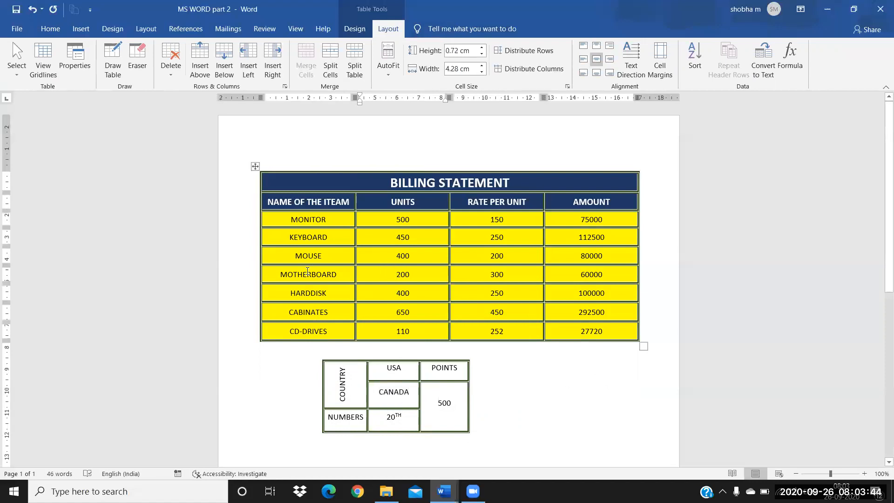
left_click(349, 267)
left_click(361, 77)
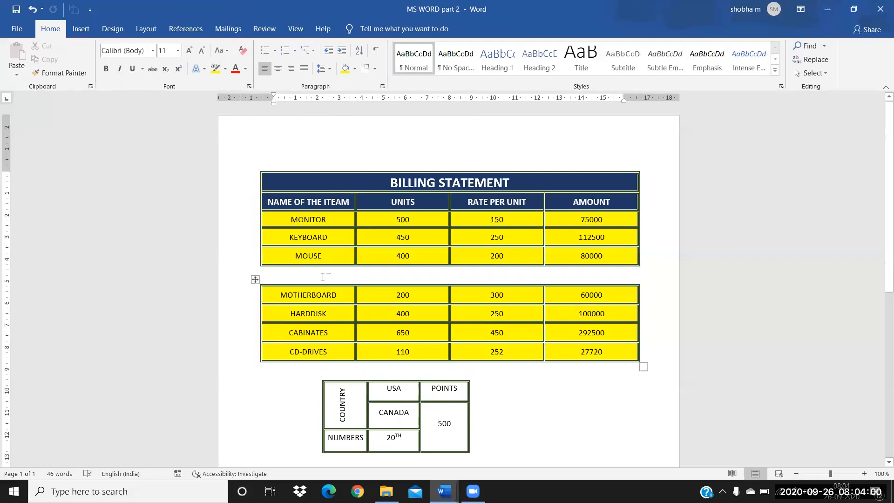
Apply AutoFit Contents to the upper BILLING STATEMENT table, undo it, and apply the same fit again
left_click(296, 239)
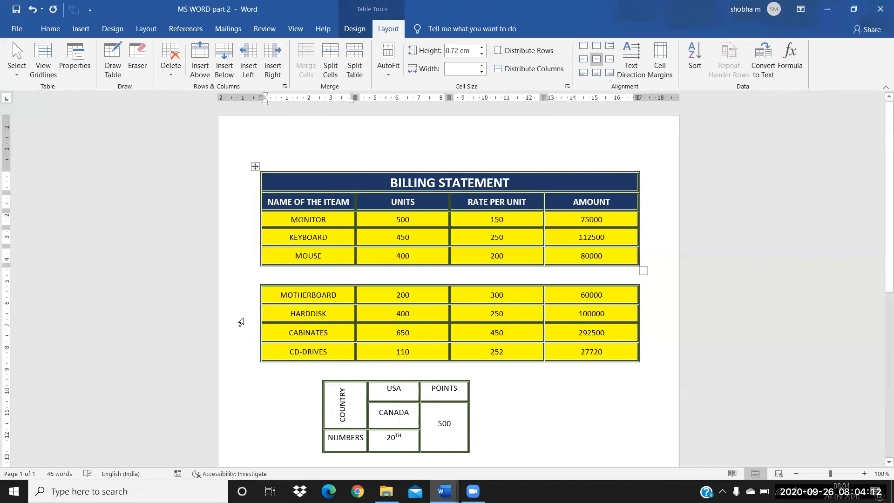
left_click(255, 166)
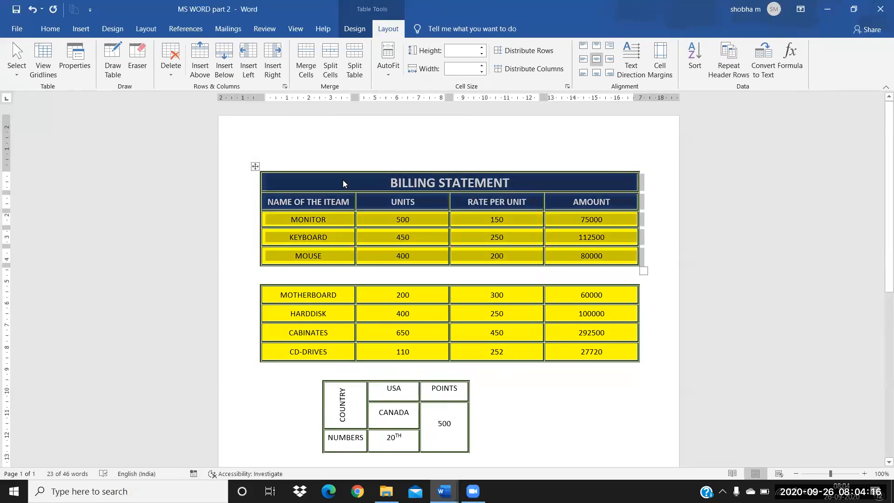
left_click(388, 60)
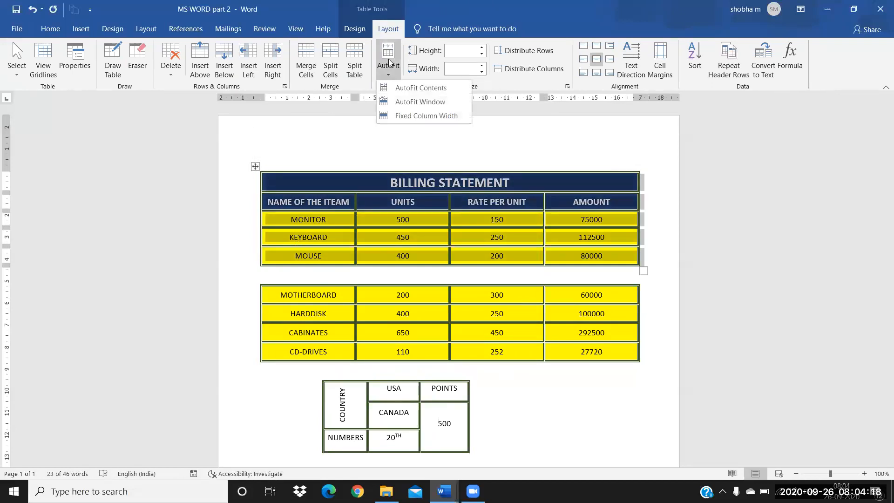
left_click(407, 84)
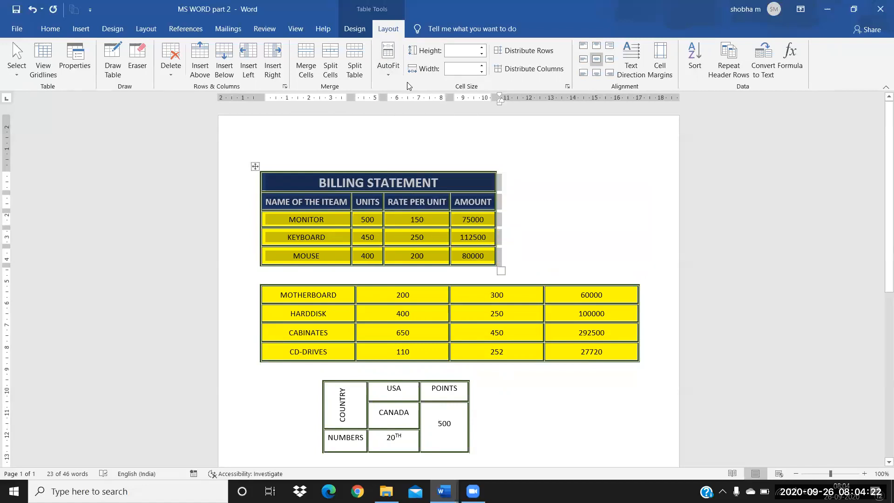
key("ctrl+z")
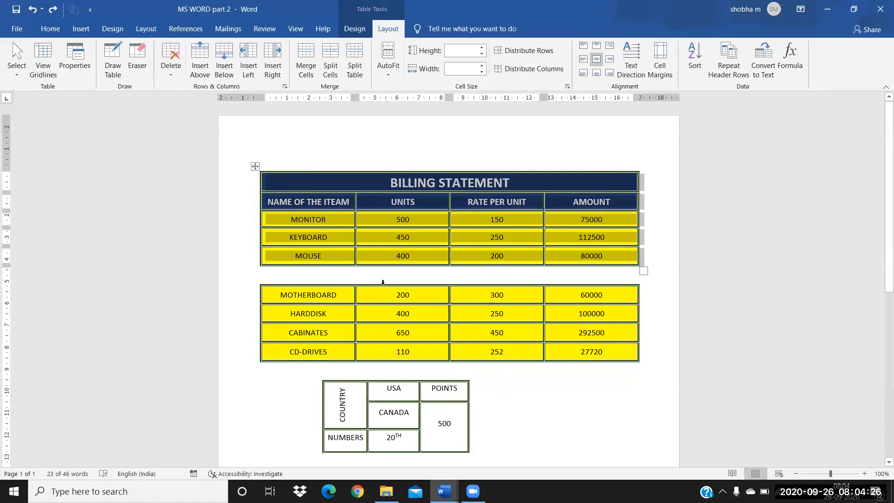
left_click(388, 56)
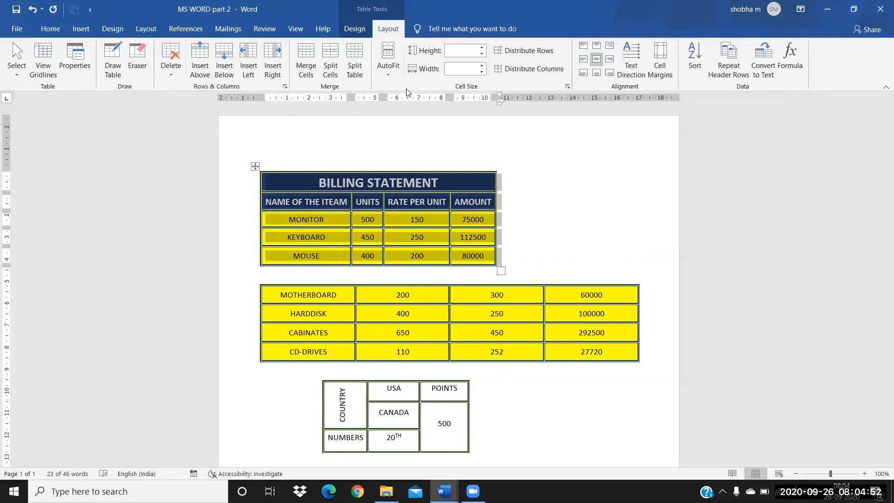
left_click(84, 24)
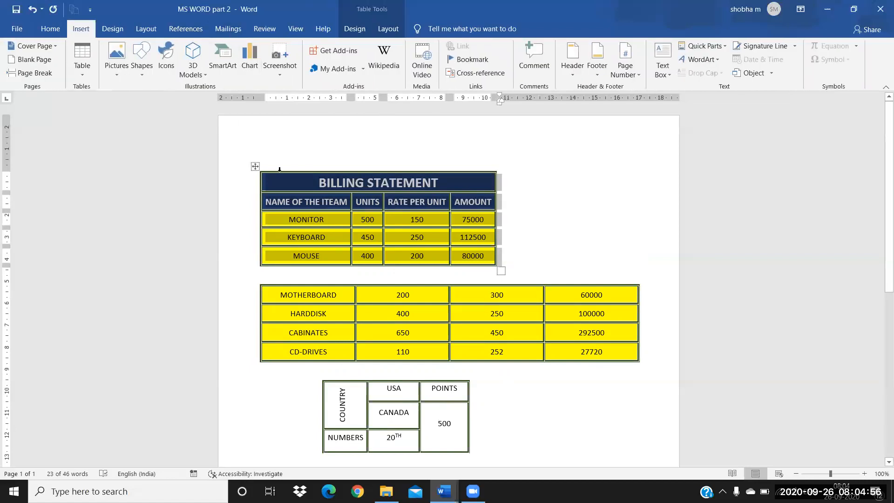